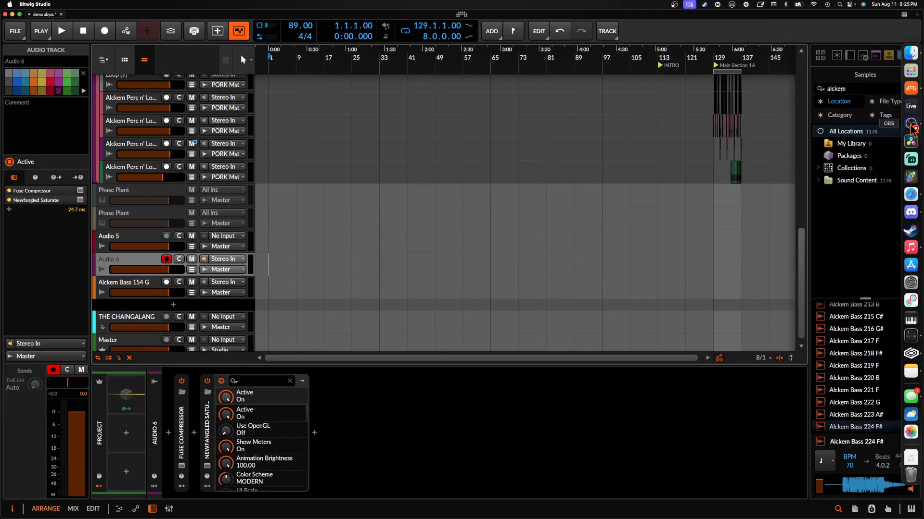
- Set the arranger play position to 129.1.1, the start of Main Section 1A
{"action": "left_click", "coordinate": [910, 126]}
{"action": "left_click", "coordinate": [518, 103]}
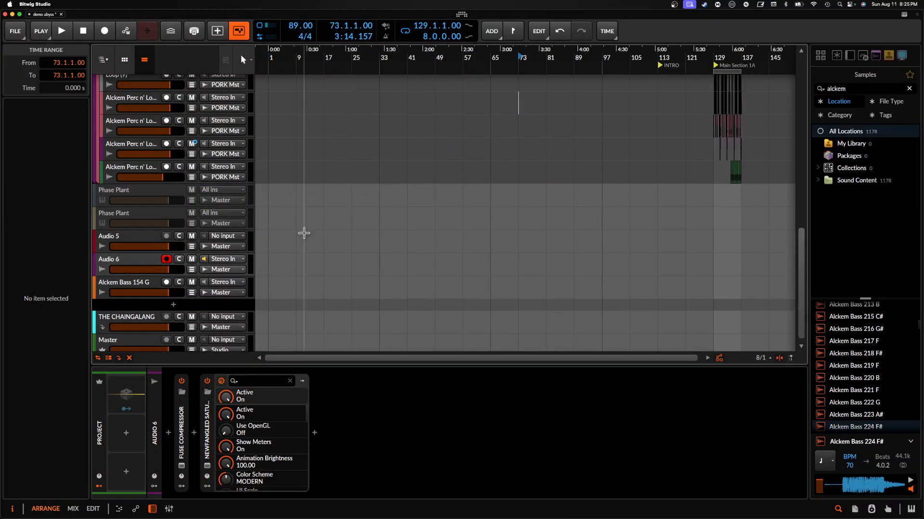
{"action": "scroll", "coordinate": [550, 203], "scroll_direction": "right", "scroll_amount": 5}
{"action": "scroll", "coordinate": [551, 203], "scroll_direction": "up", "scroll_amount": 5}
{"action": "scroll", "coordinate": [552, 203], "scroll_direction": "left", "scroll_amount": 3}
{"action": "scroll", "coordinate": [552, 203], "scroll_direction": "up", "scroll_amount": 8}
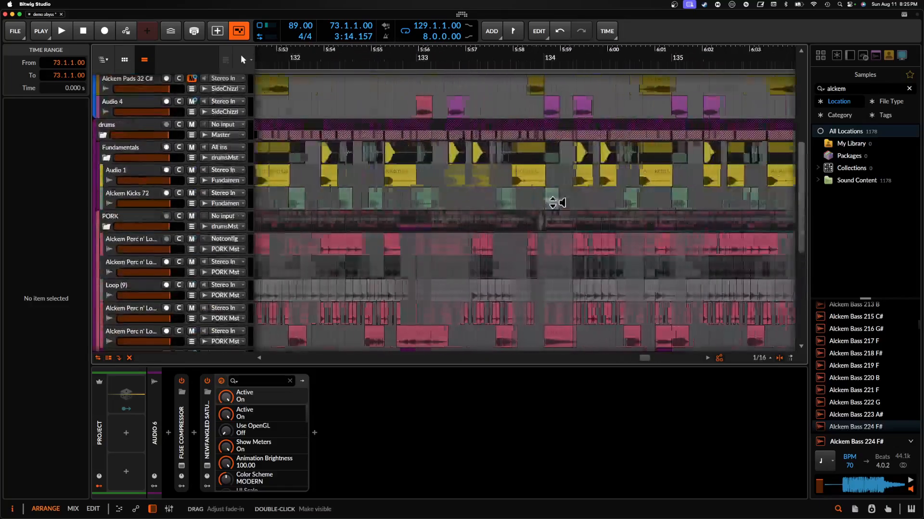
{"action": "scroll", "coordinate": [552, 203], "scroll_direction": "down", "scroll_amount": 5}
{"action": "scroll", "coordinate": [550, 202], "scroll_direction": "left", "scroll_amount": 5}
{"action": "scroll", "coordinate": [550, 202], "scroll_direction": "up", "scroll_amount": 4}
{"action": "left_click", "coordinate": [492, 160]}
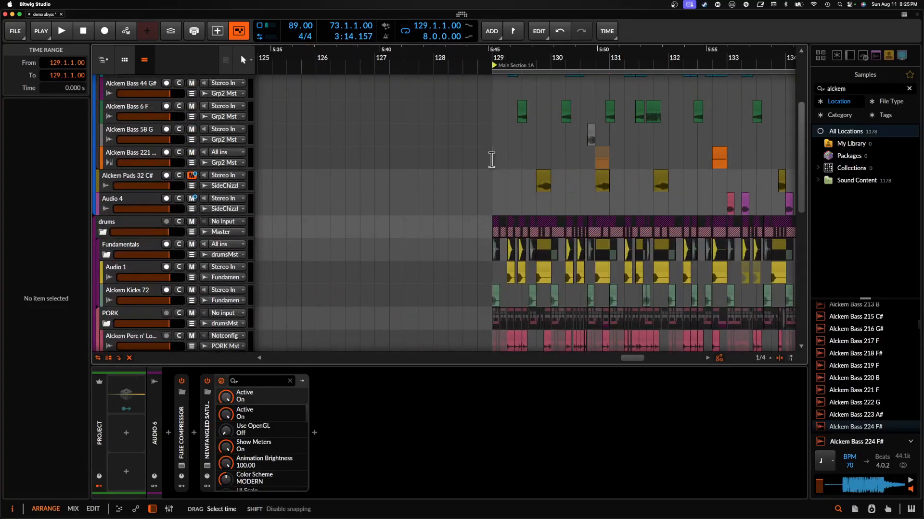
- Mute the Audio 6 track
{"action": "scroll", "coordinate": [491, 160], "scroll_direction": "up", "scroll_amount": 5}
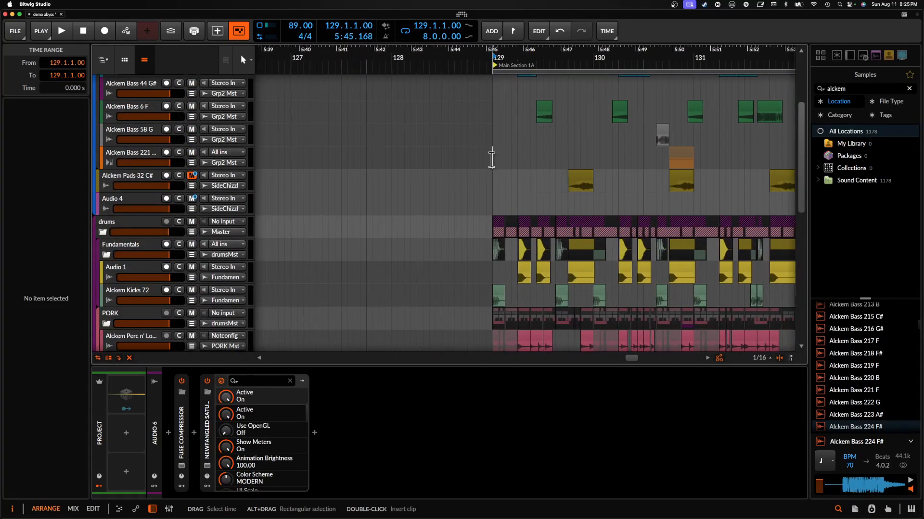
{"action": "scroll", "coordinate": [154, 328], "scroll_direction": "down", "scroll_amount": 10}
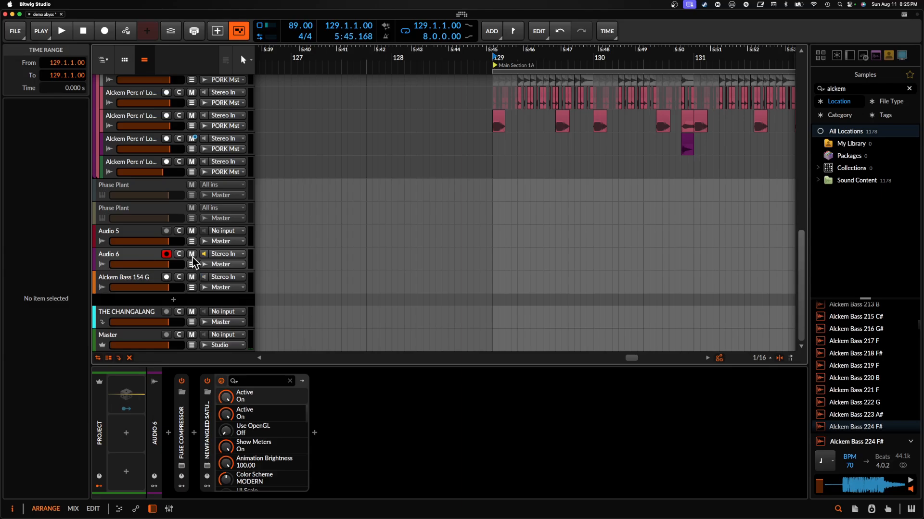
{"action": "scroll", "coordinate": [493, 167], "scroll_direction": "down", "scroll_amount": 2}
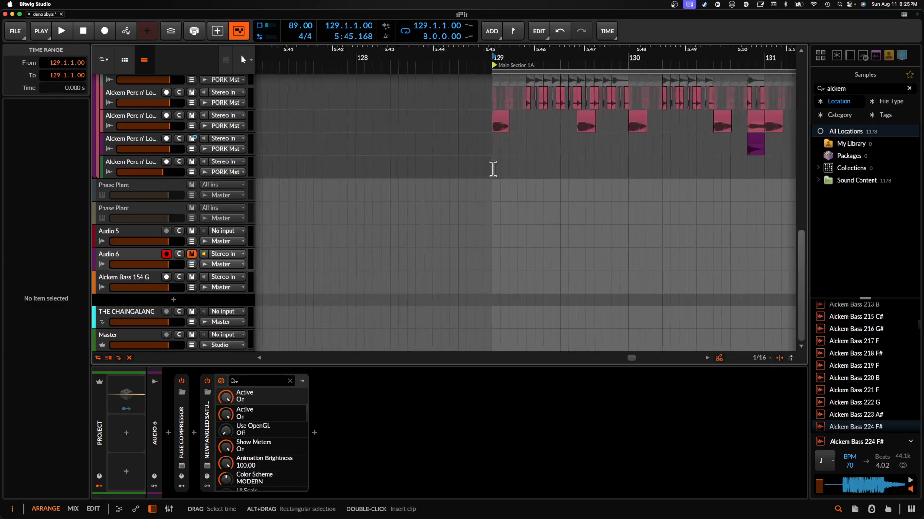
- Play back Main Section 1A from bar 129 while examining the drum, percussion, bass and pad tracks, and stop playback
{"action": "scroll", "coordinate": [493, 169], "scroll_direction": "up", "scroll_amount": 7}
{"action": "scroll", "coordinate": [493, 169], "scroll_direction": "right", "scroll_amount": 5}
{"action": "scroll", "coordinate": [493, 169], "scroll_direction": "down", "scroll_amount": 4}
{"action": "key", "text": "space"}
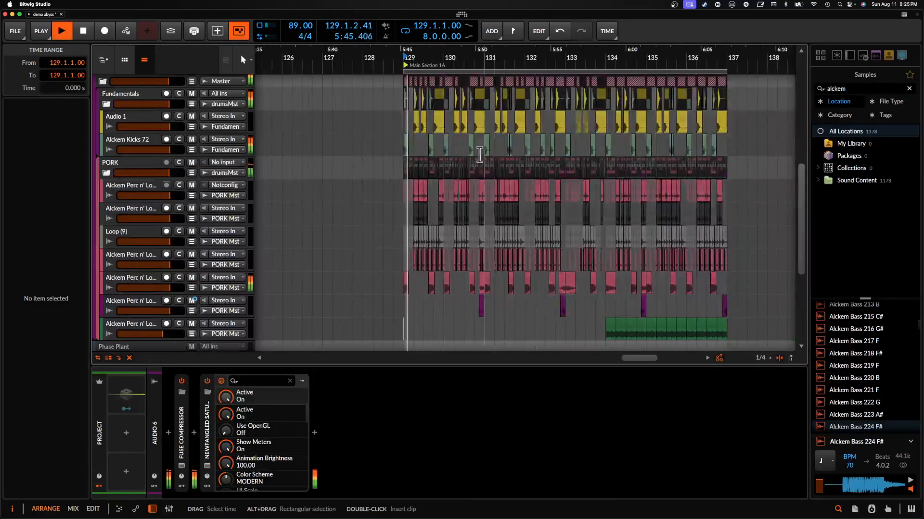
{"action": "scroll", "coordinate": [435, 154], "scroll_direction": "up", "scroll_amount": 5}
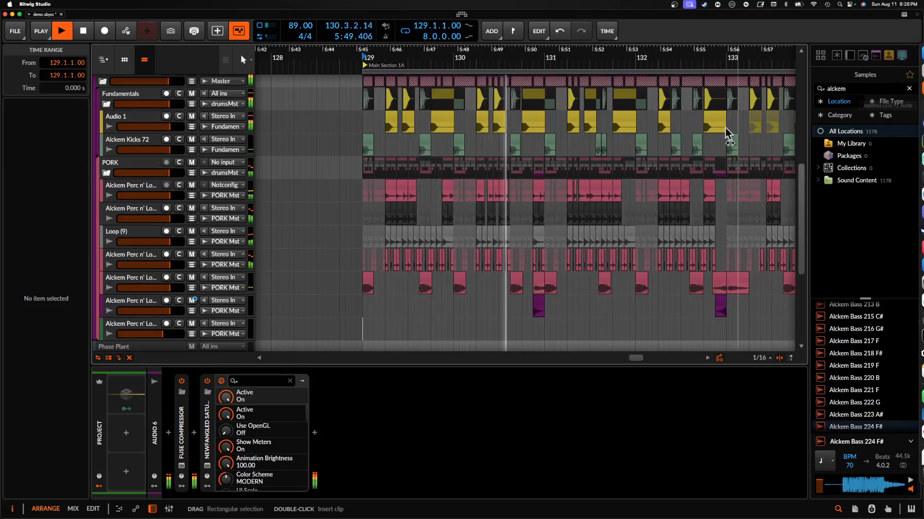
{"action": "scroll", "coordinate": [419, 151], "scroll_direction": "down", "scroll_amount": 5}
{"action": "scroll", "coordinate": [420, 139], "scroll_direction": "right", "scroll_amount": 3}
{"action": "scroll", "coordinate": [420, 135], "scroll_direction": "up", "scroll_amount": 5}
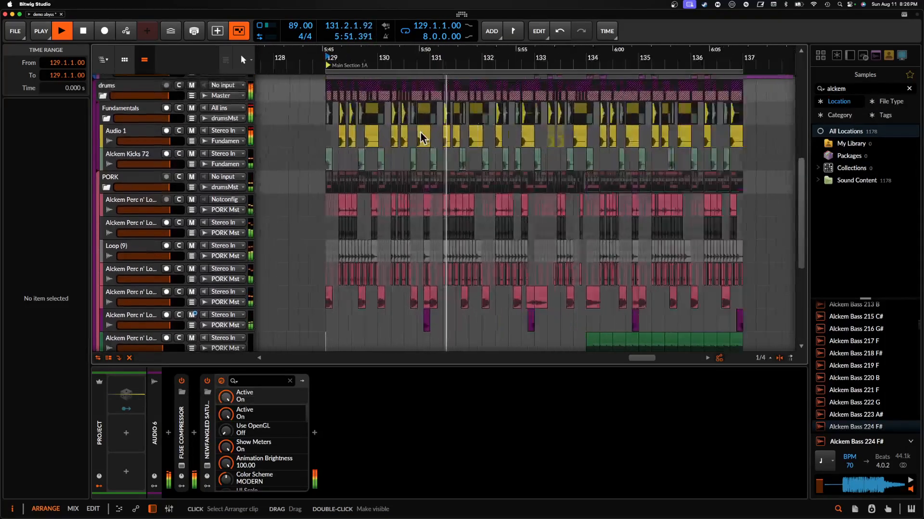
{"action": "scroll", "coordinate": [312, 138], "scroll_direction": "left", "scroll_amount": 3}
{"action": "scroll", "coordinate": [433, 124], "scroll_direction": "right", "scroll_amount": 5}
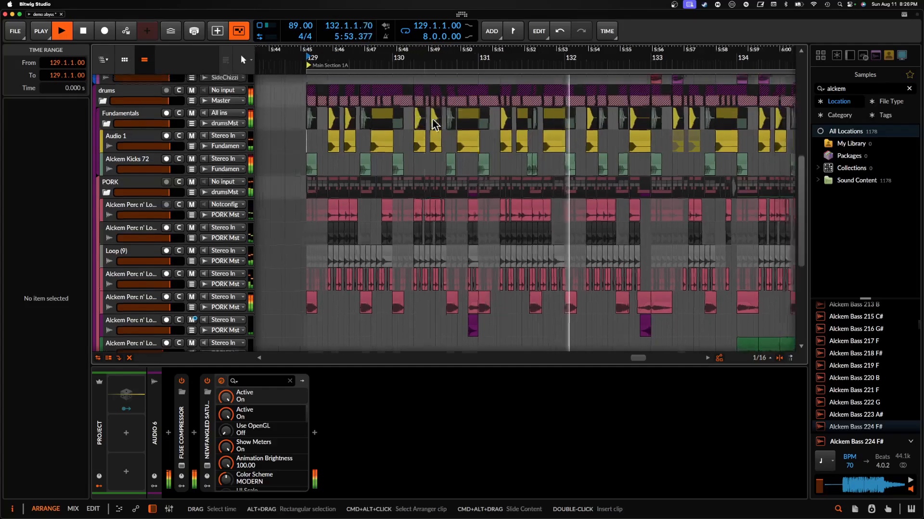
{"action": "scroll", "coordinate": [433, 124], "scroll_direction": "up", "scroll_amount": 3}
{"action": "scroll", "coordinate": [433, 121], "scroll_direction": "up", "scroll_amount": 5}
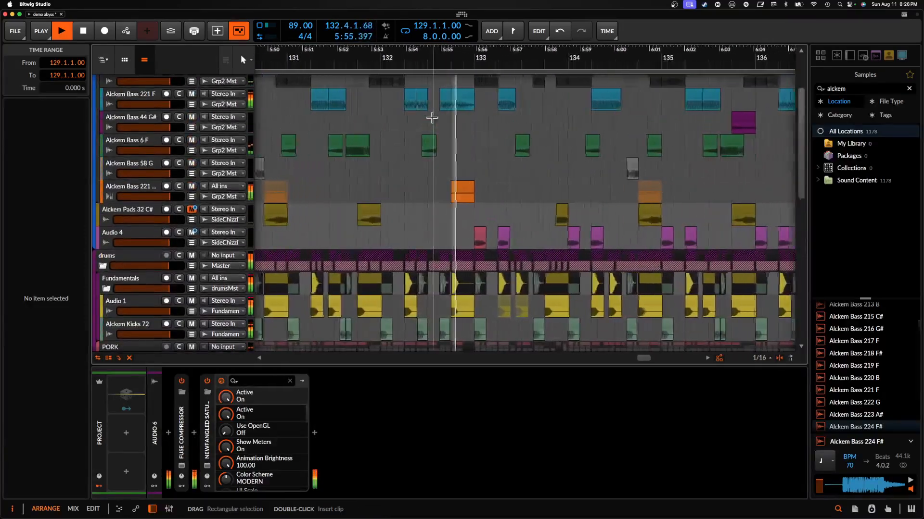
{"action": "scroll", "coordinate": [431, 118], "scroll_direction": "down", "scroll_amount": 3}
{"action": "scroll", "coordinate": [433, 119], "scroll_direction": "up", "scroll_amount": 4}
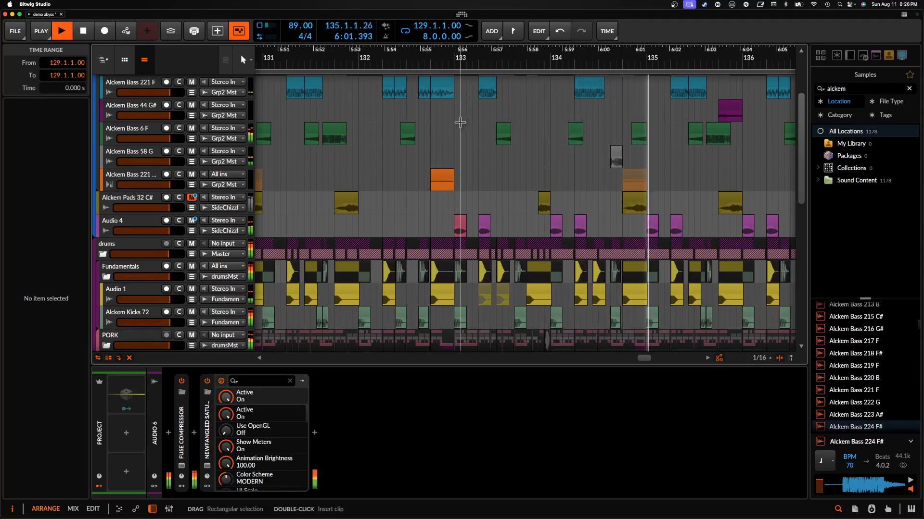
{"action": "scroll", "coordinate": [459, 120], "scroll_direction": "down", "scroll_amount": 3}
{"action": "scroll", "coordinate": [460, 121], "scroll_direction": "right", "scroll_amount": 2}
{"action": "scroll", "coordinate": [460, 123], "scroll_direction": "up", "scroll_amount": 4}
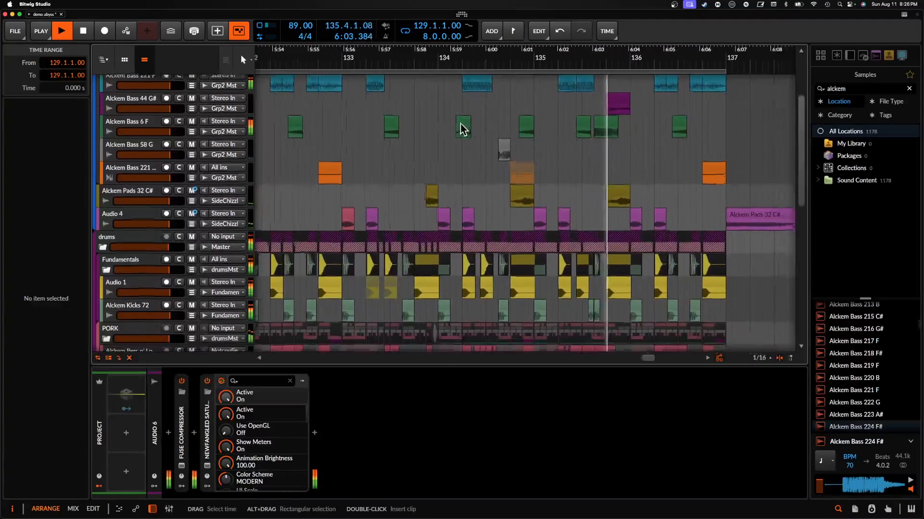
{"action": "scroll", "coordinate": [460, 123], "scroll_direction": "up", "scroll_amount": 3}
{"action": "scroll", "coordinate": [461, 123], "scroll_direction": "left", "scroll_amount": 3}
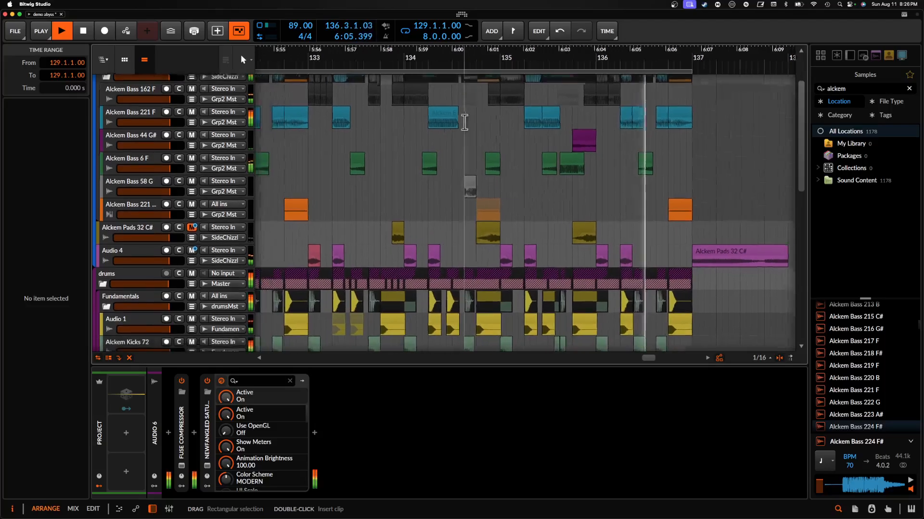
{"action": "scroll", "coordinate": [464, 122], "scroll_direction": "down", "scroll_amount": 3}
{"action": "scroll", "coordinate": [464, 122], "scroll_direction": "left", "scroll_amount": 5}
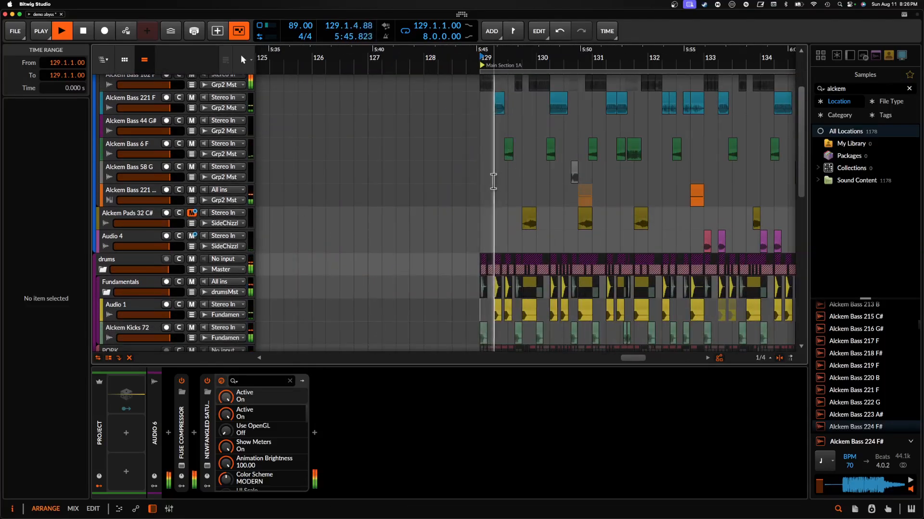
{"action": "scroll", "coordinate": [507, 166], "scroll_direction": "up", "scroll_amount": 3}
{"action": "key", "text": "space"}
- Select the Loop (9) track in the PORK group to view its devices, with the arranger enlarged around 129.2
{"action": "scroll", "coordinate": [507, 166], "scroll_direction": "down", "scroll_amount": 1}
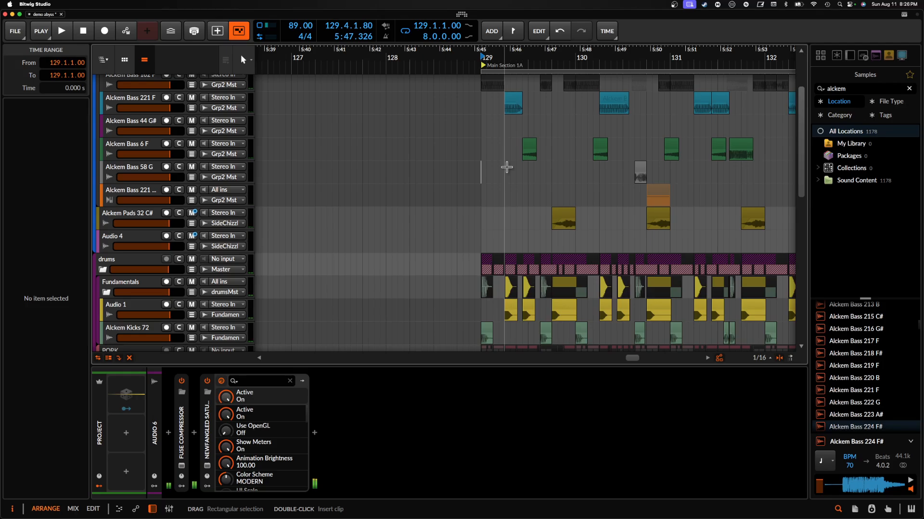
{"action": "scroll", "coordinate": [506, 167], "scroll_direction": "down", "scroll_amount": 10}
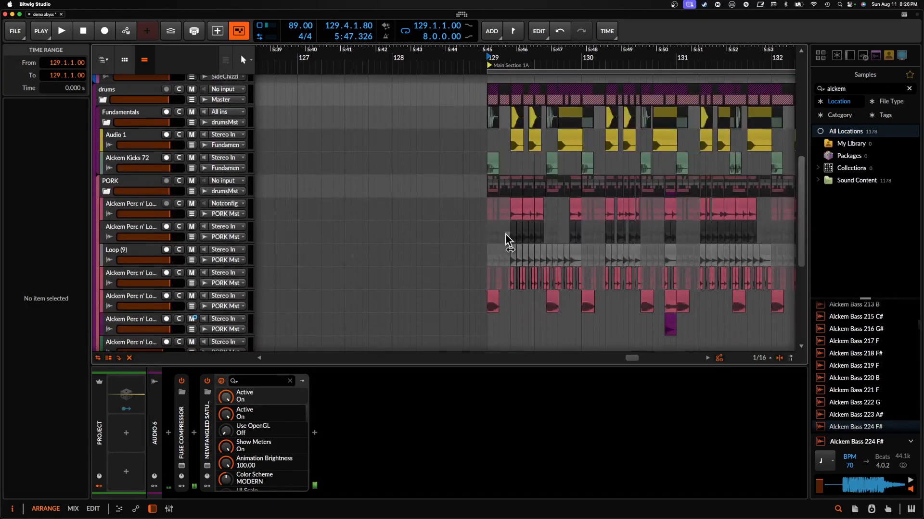
{"action": "left_click", "coordinate": [139, 260]}
{"action": "scroll", "coordinate": [530, 256], "scroll_direction": "up", "scroll_amount": 5}
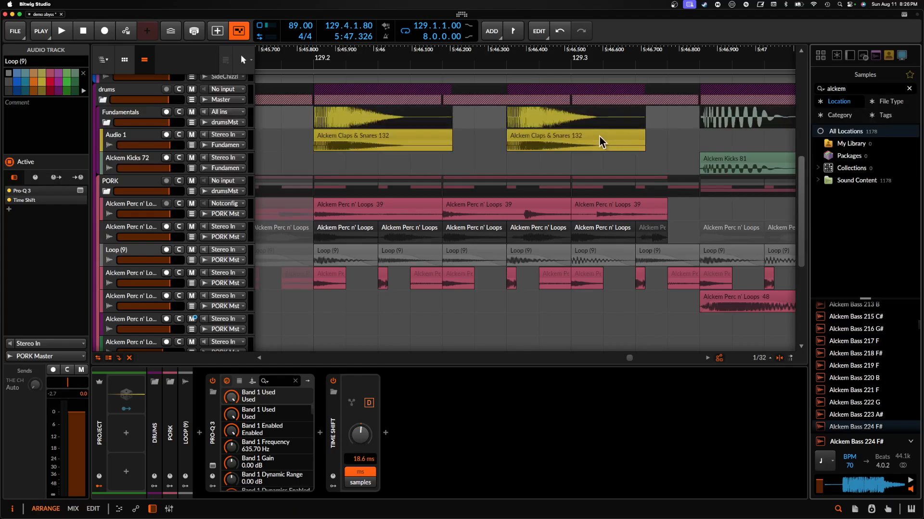
- Solo the Loop (9) track, select its clip at 129.2, and listen to a short stretch of playback
{"action": "left_click", "coordinate": [344, 250]}
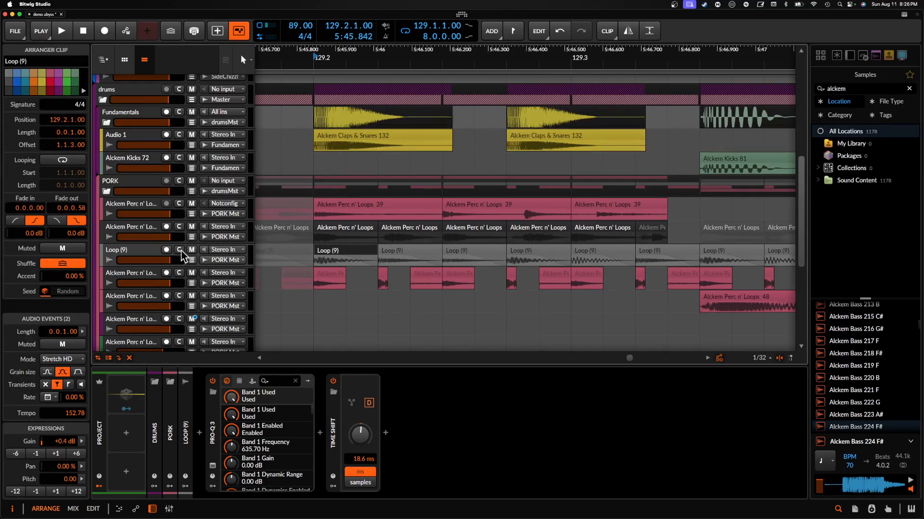
{"action": "left_click", "coordinate": [180, 250]}
{"action": "key", "text": "space"}
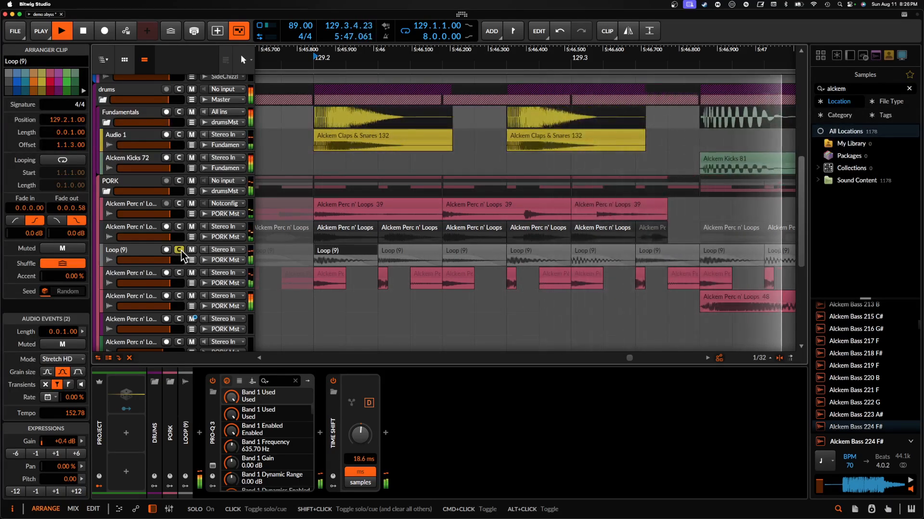
{"action": "key", "text": "space"}
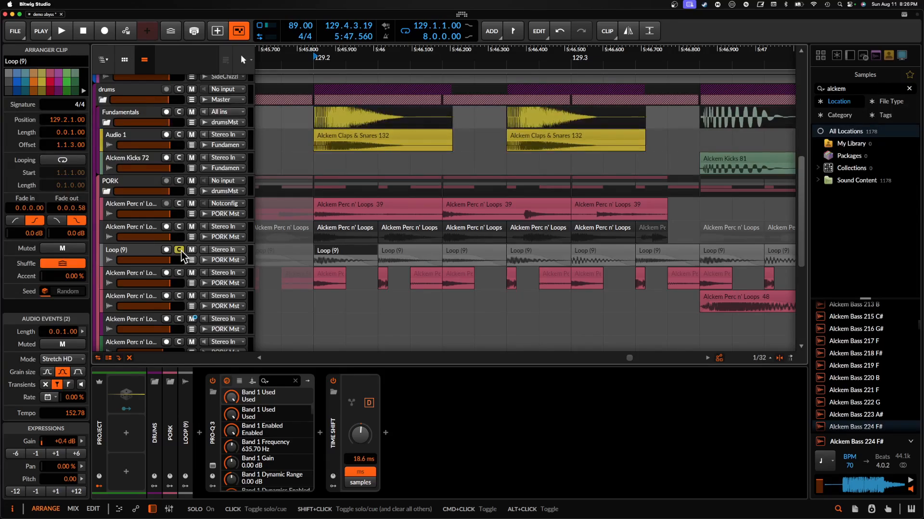
- Inspect the Alckem Kicks 81 clip at 129.1 and the Alckem Claps & Snares 132 clip at 129.2
{"action": "scroll", "coordinate": [332, 156], "scroll_direction": "down", "scroll_amount": 3}
{"action": "scroll", "coordinate": [332, 156], "scroll_direction": "left", "scroll_amount": 4}
{"action": "left_click", "coordinate": [315, 158]}
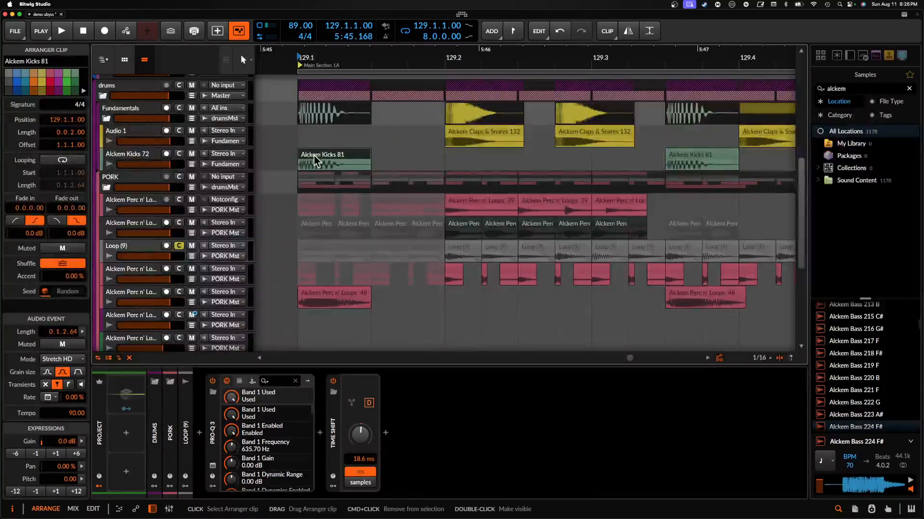
{"action": "scroll", "coordinate": [316, 157], "scroll_direction": "up", "scroll_amount": 5}
{"action": "scroll", "coordinate": [328, 152], "scroll_direction": "down", "scroll_amount": 3}
{"action": "left_click", "coordinate": [558, 137]}
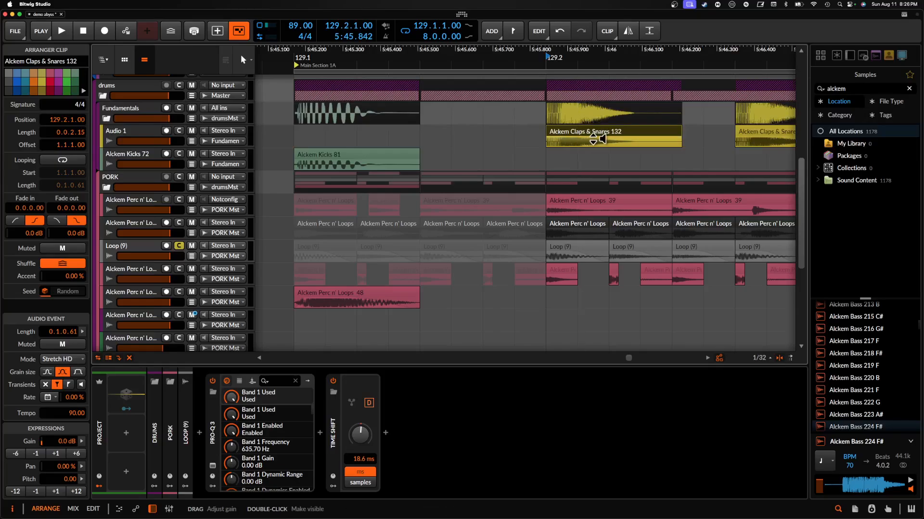
{"action": "left_click", "coordinate": [363, 163]}
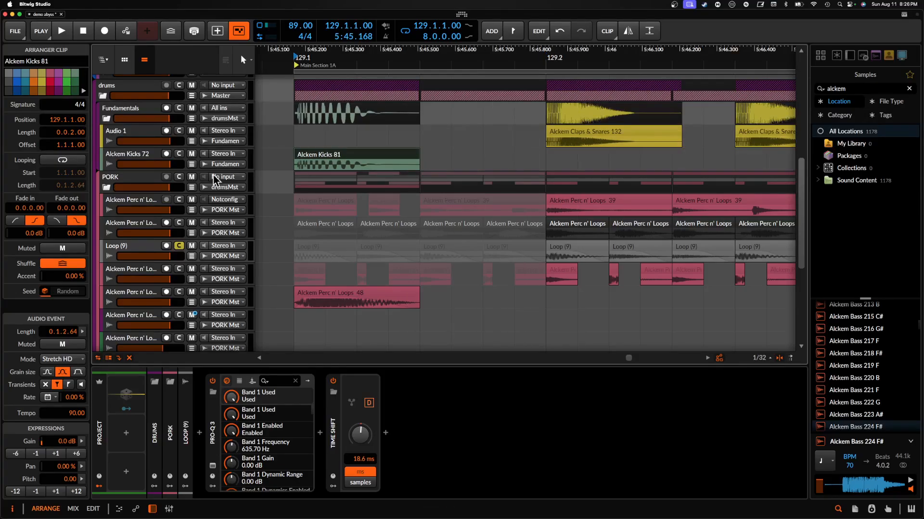
- View the Alckem Kicks 72 track and the Audio 1 track's device chain, and select Audio 1's Time Shift device
{"action": "left_click", "coordinate": [151, 156]}
{"action": "left_click", "coordinate": [122, 138]}
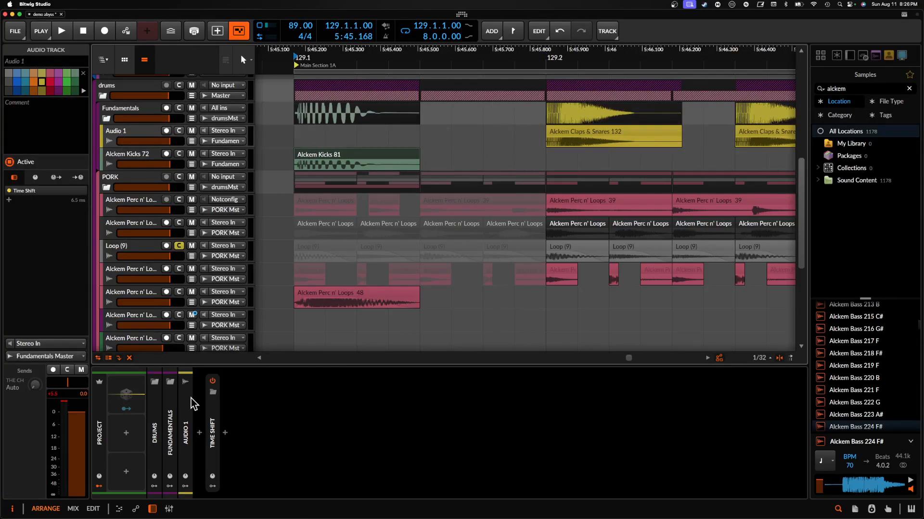
{"action": "left_click", "coordinate": [209, 423]}
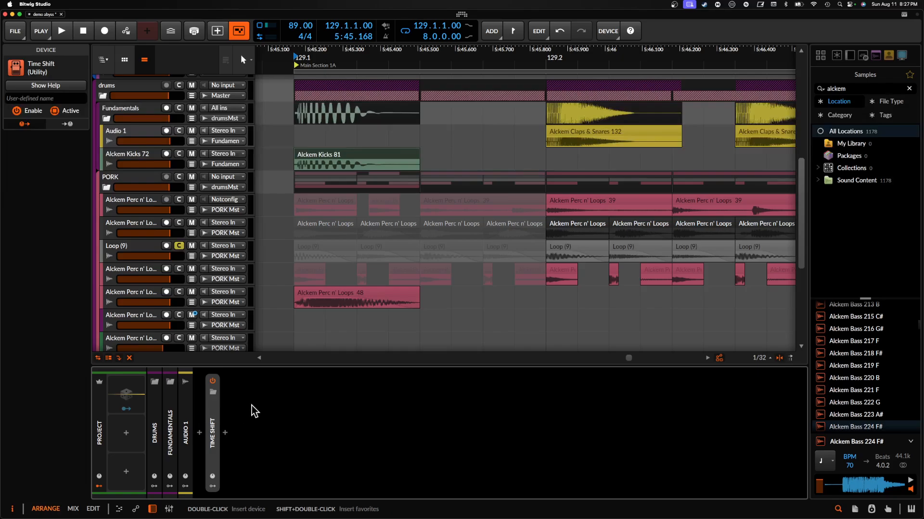
- Select the snare clip at 129.2 and examine how the PORK percussion clips line up with the kicks and snares through bar 131
{"action": "left_click", "coordinate": [571, 132]}
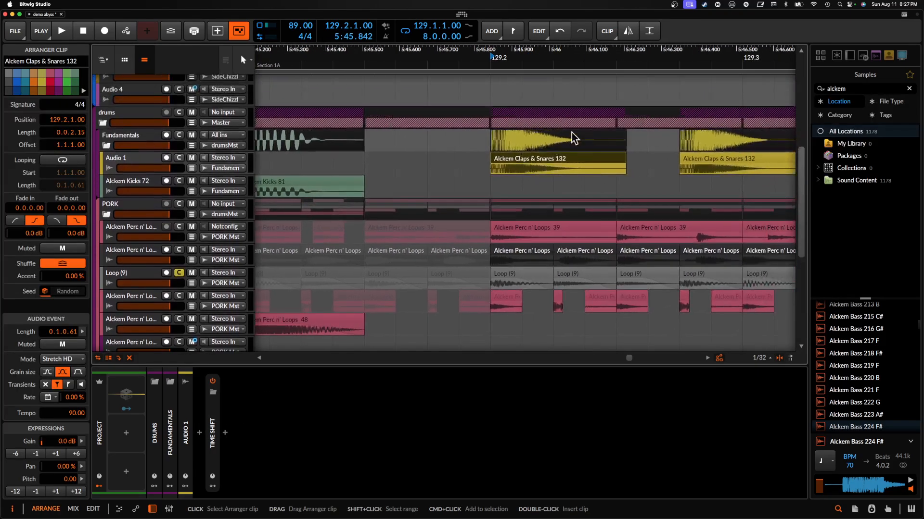
{"action": "scroll", "coordinate": [572, 132], "scroll_direction": "down", "scroll_amount": 3}
{"action": "scroll", "coordinate": [571, 132], "scroll_direction": "left", "scroll_amount": 4}
{"action": "scroll", "coordinate": [484, 229], "scroll_direction": "right", "scroll_amount": 8}
{"action": "scroll", "coordinate": [485, 229], "scroll_direction": "down", "scroll_amount": 2}
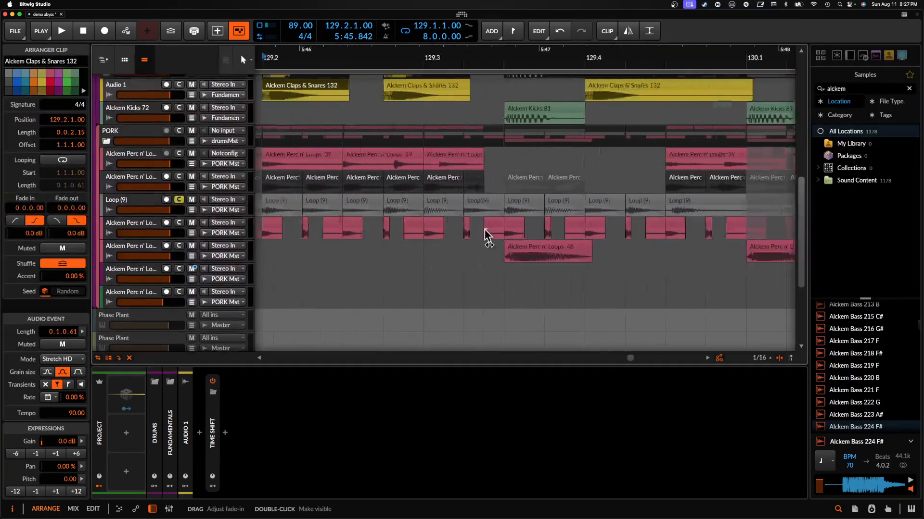
{"action": "scroll", "coordinate": [484, 231], "scroll_direction": "right", "scroll_amount": 8}
{"action": "scroll", "coordinate": [485, 229], "scroll_direction": "up", "scroll_amount": 1}
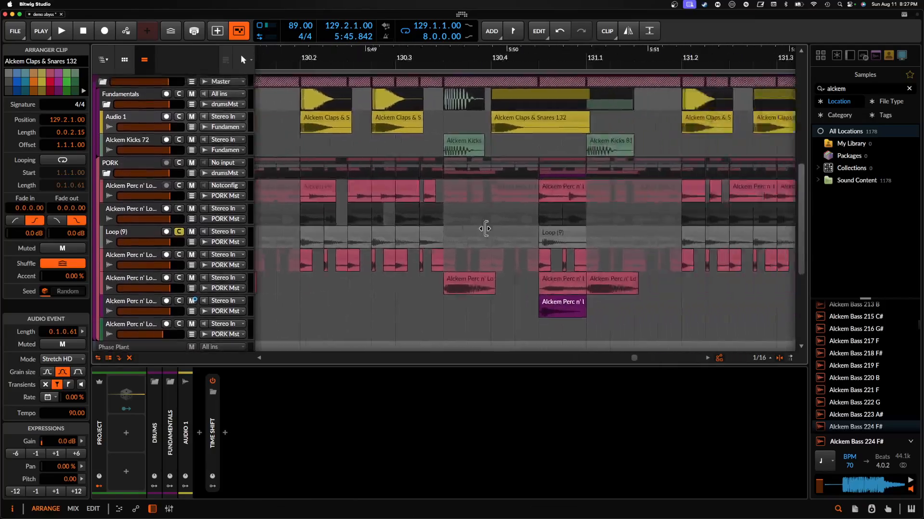
{"action": "scroll", "coordinate": [485, 229], "scroll_direction": "right", "scroll_amount": 5}
{"action": "scroll", "coordinate": [484, 229], "scroll_direction": "up", "scroll_amount": 1}
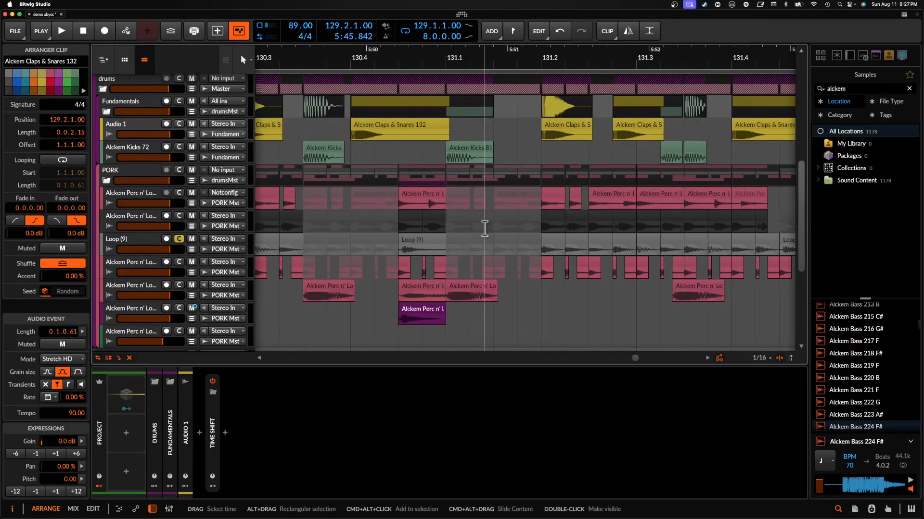
{"action": "scroll", "coordinate": [484, 229], "scroll_direction": "up", "scroll_amount": 7}
{"action": "scroll", "coordinate": [485, 229], "scroll_direction": "down", "scroll_amount": 7}
{"action": "scroll", "coordinate": [485, 229], "scroll_direction": "left", "scroll_amount": 3}
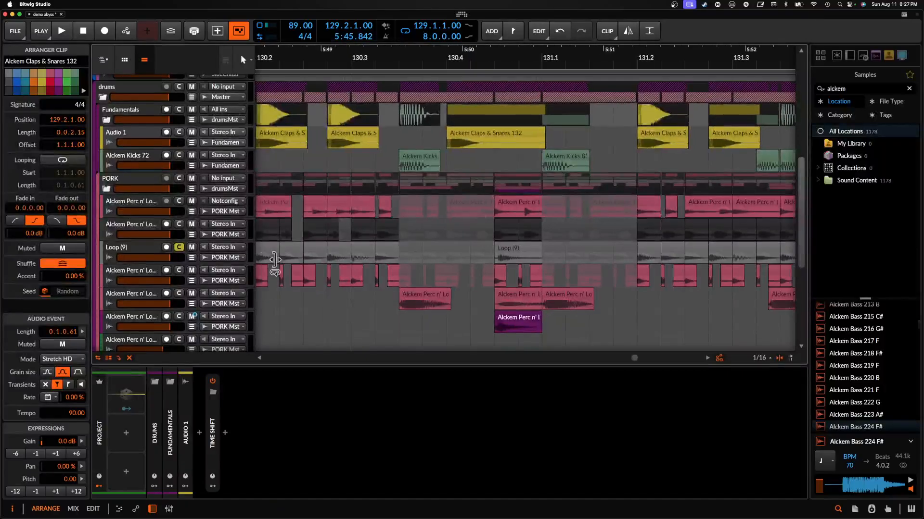
- Inspect the PORK group's device chain, selecting Chorus+ and opening and closing the Newfangled Saturate window
{"action": "left_click", "coordinate": [140, 185]}
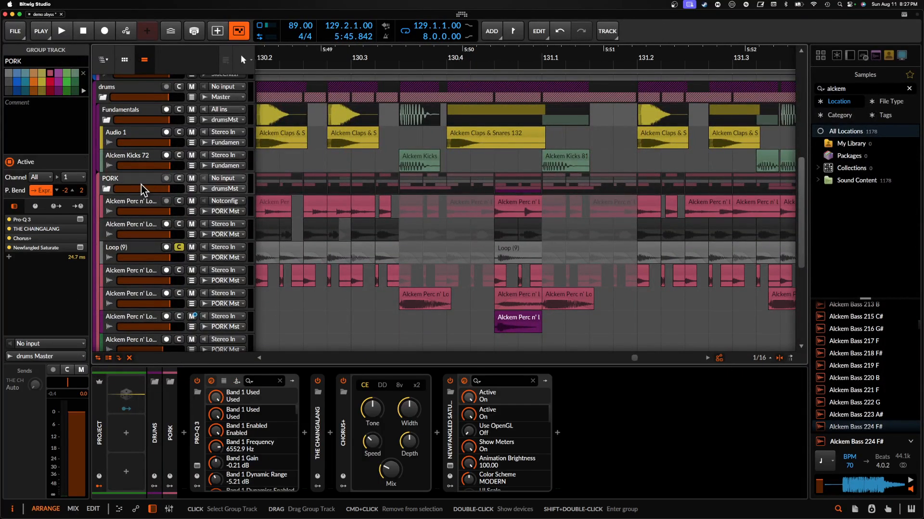
{"action": "left_click", "coordinate": [346, 424]}
{"action": "left_click", "coordinate": [450, 466]}
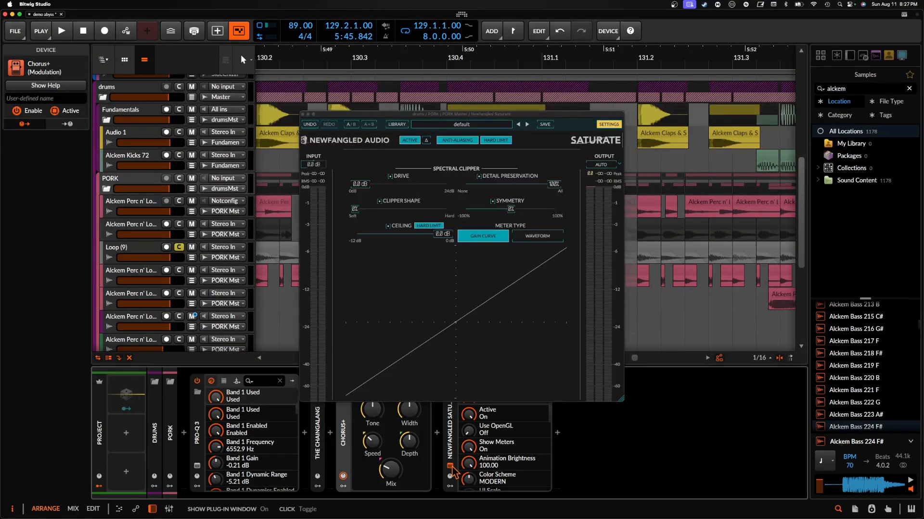
{"action": "left_click", "coordinate": [451, 467]}
- Select the Alckem Perc n' Loops 39 track to show its devices, and solo the PORK group
{"action": "scroll", "coordinate": [445, 266], "scroll_direction": "left", "scroll_amount": 6}
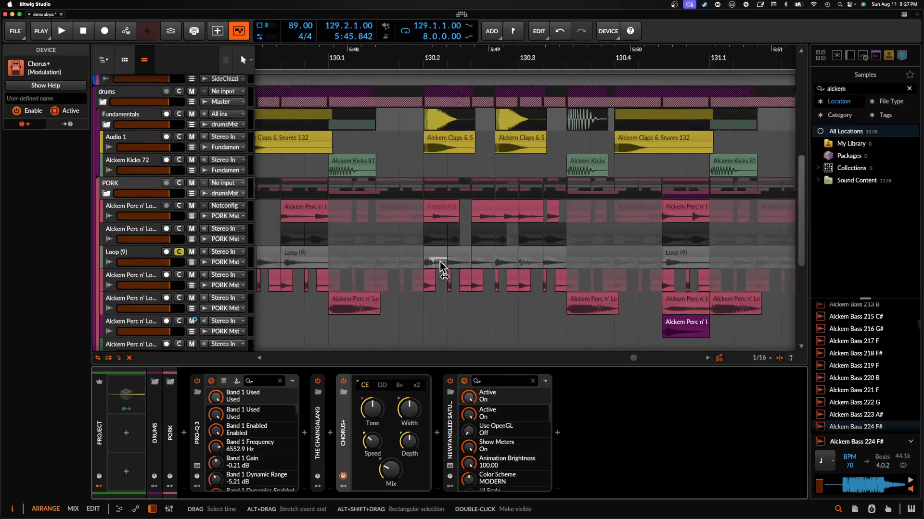
{"action": "left_click", "coordinate": [136, 208]}
{"action": "left_click", "coordinate": [179, 183]}
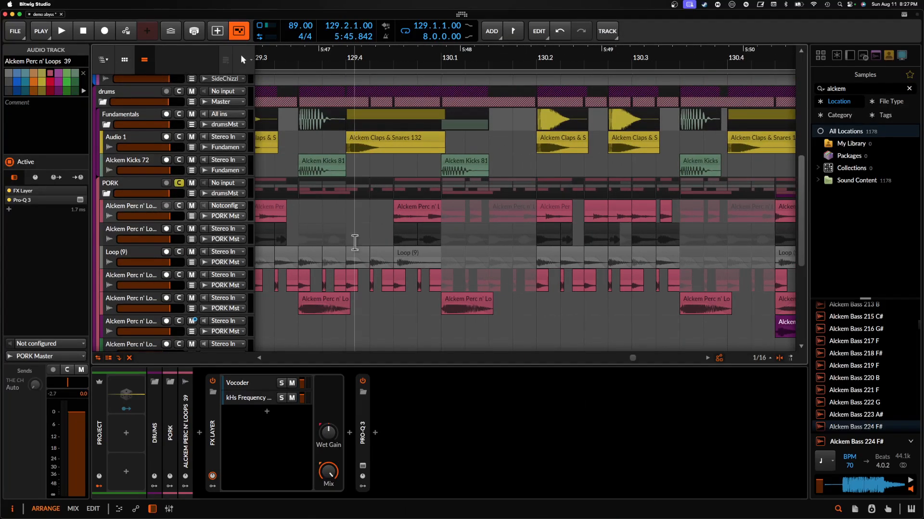
- Play the soloed PORK group from bar 129, unsolo it during playback, and stop to view the clips through bar 133
{"action": "scroll", "coordinate": [356, 241], "scroll_direction": "left", "scroll_amount": 5}
{"action": "left_click", "coordinate": [344, 227]}
{"action": "key", "text": "space"}
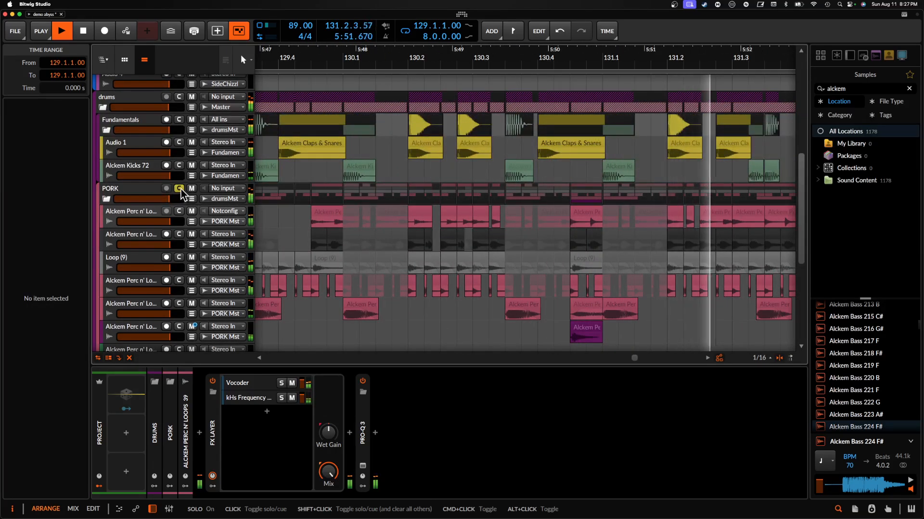
{"action": "scroll", "coordinate": [291, 201], "scroll_direction": "down", "scroll_amount": 4}
{"action": "key", "text": "space"}
{"action": "scroll", "coordinate": [291, 201], "scroll_direction": "up", "scroll_amount": 4}
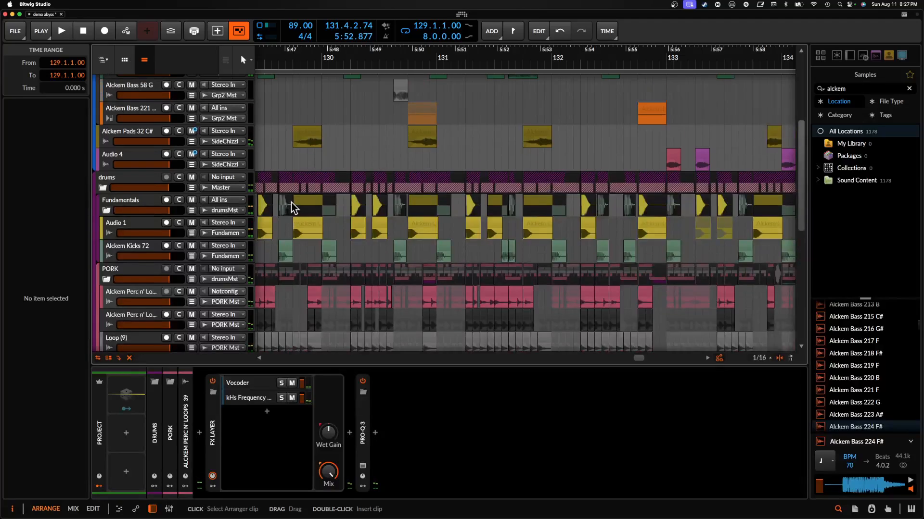
{"action": "scroll", "coordinate": [291, 201], "scroll_direction": "left", "scroll_amount": 4}
{"action": "scroll", "coordinate": [291, 201], "scroll_direction": "down", "scroll_amount": 6}
{"action": "scroll", "coordinate": [288, 189], "scroll_direction": "up", "scroll_amount": 2}
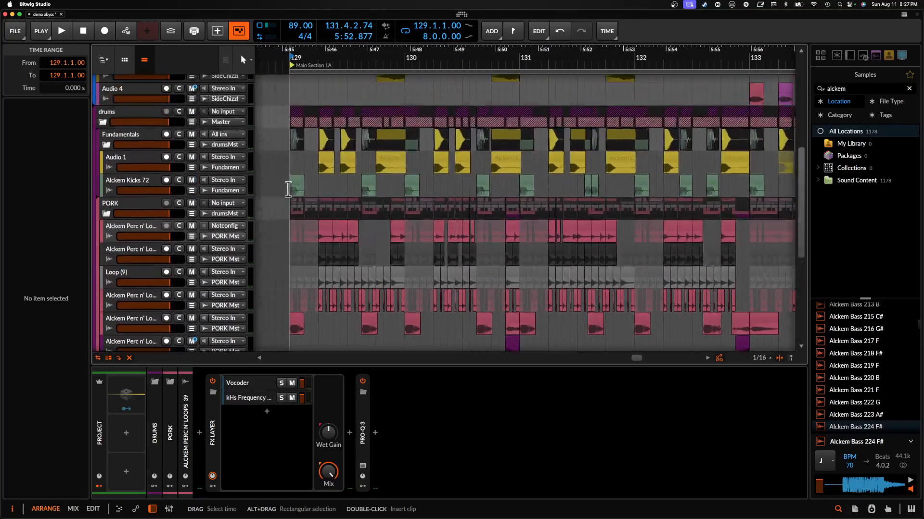
- Inspect the Vocoder layer in the Alckem Perc n' Loops 39 track's FX Layer and open its kHs Convolver window
{"action": "left_click", "coordinate": [138, 234]}
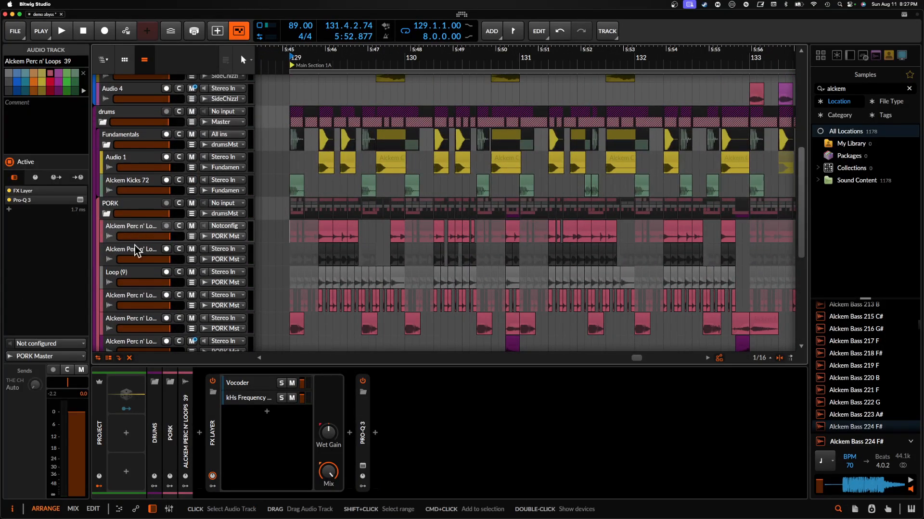
{"action": "left_click", "coordinate": [251, 387]}
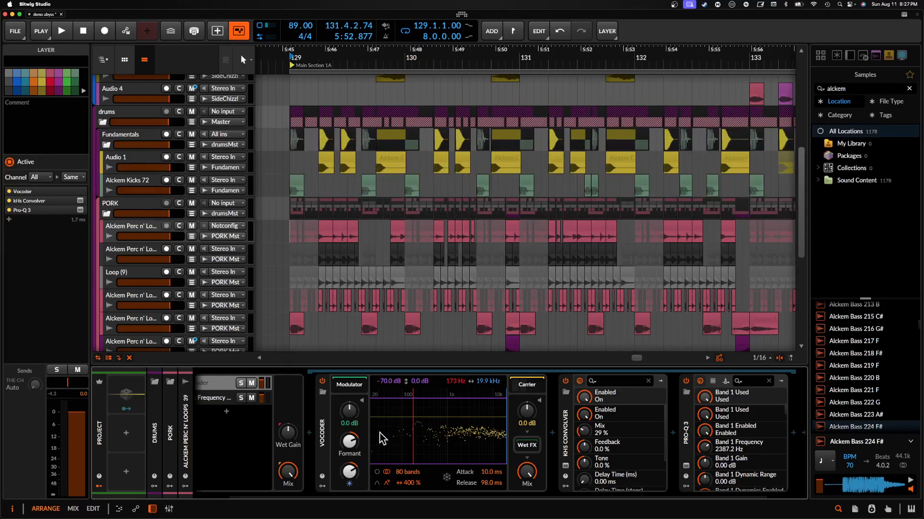
{"action": "scroll", "coordinate": [380, 433], "scroll_direction": "right", "scroll_amount": 2}
{"action": "left_click", "coordinate": [519, 466]}
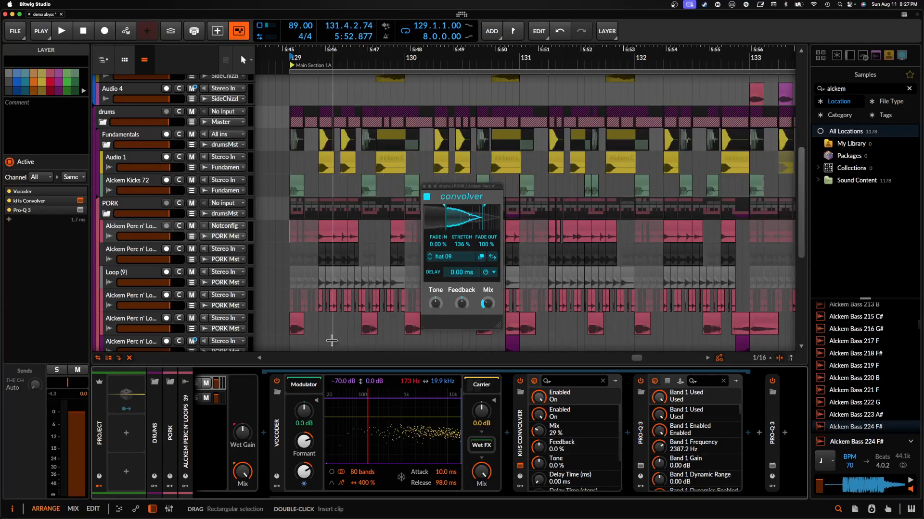
- Solo the Alckem Perc n' Loops 39 track and play it with the FX Layer disabled, re-enabling the FX Layer to compare
{"action": "left_click", "coordinate": [178, 225]}
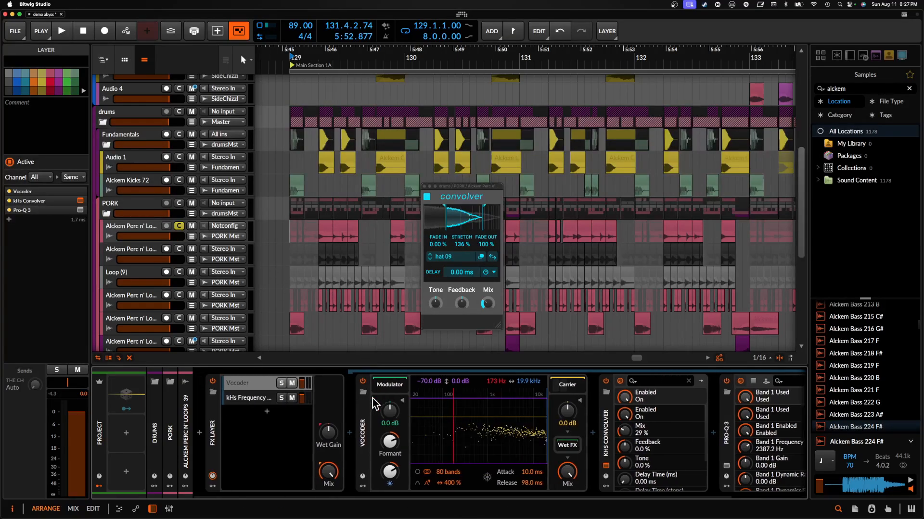
{"action": "left_click", "coordinate": [212, 381]}
{"action": "key", "text": "space"}
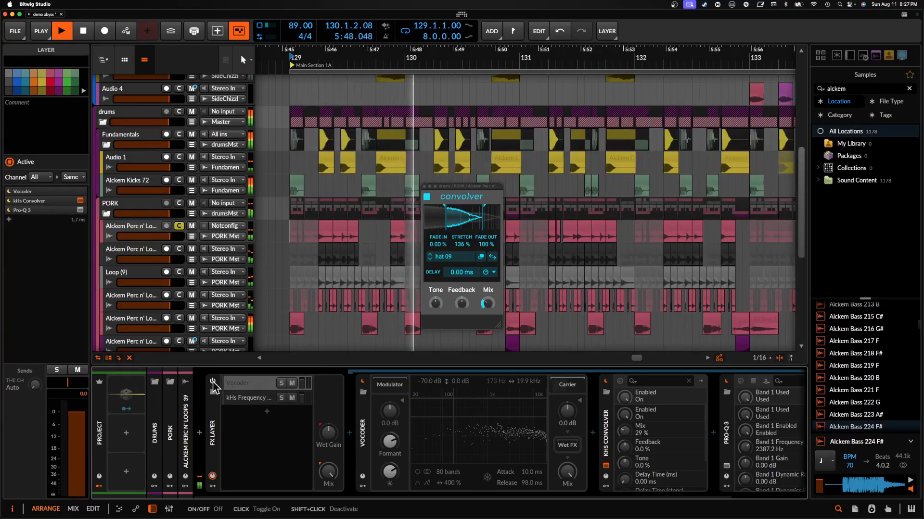
{"action": "left_click", "coordinate": [212, 381]}
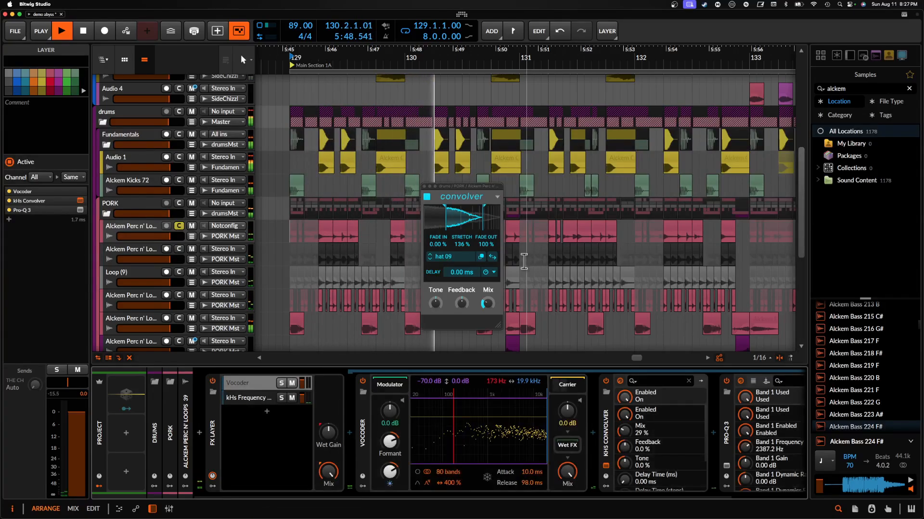
- Stop playback, collapse the layer's Vocoder, kHs Convolver and Pro-Q 3 devices, and close the Convolver window
{"action": "double_click", "coordinate": [364, 425]}
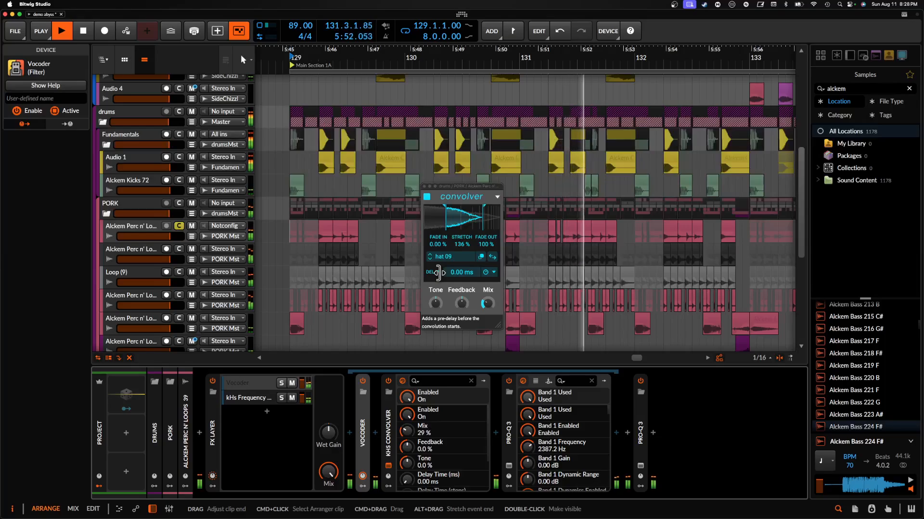
{"action": "key", "text": "space"}
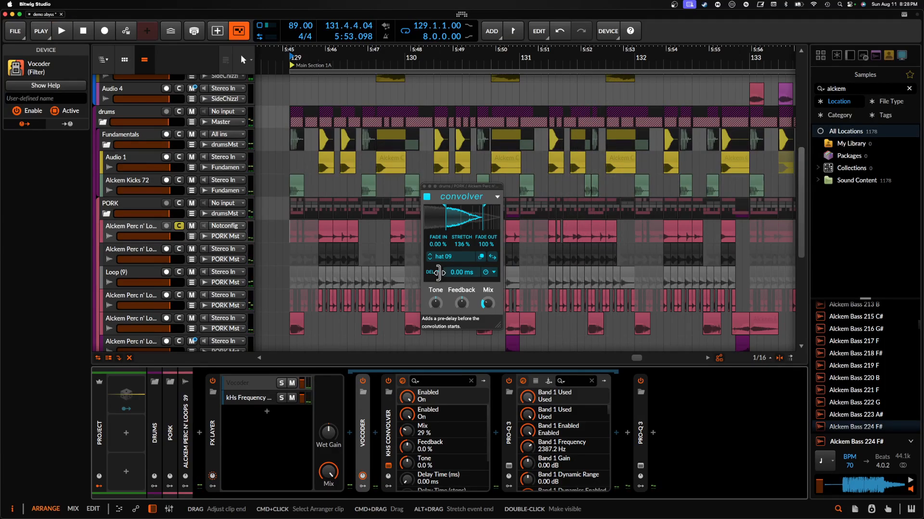
{"action": "double_click", "coordinate": [383, 428]}
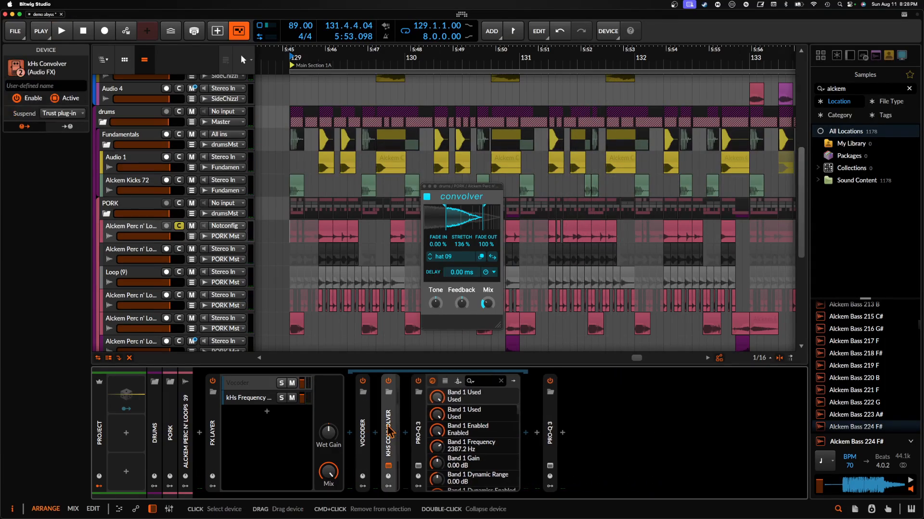
{"action": "left_click", "coordinate": [389, 466]}
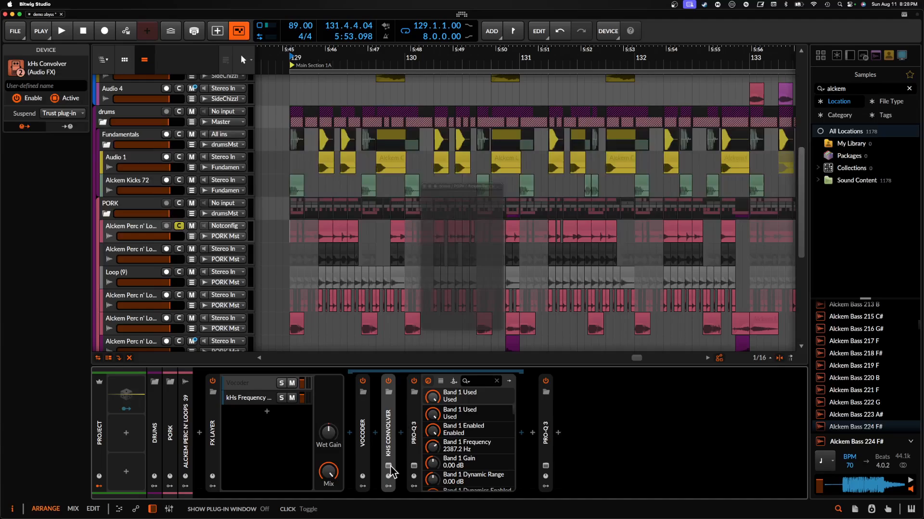
{"action": "double_click", "coordinate": [415, 418]}
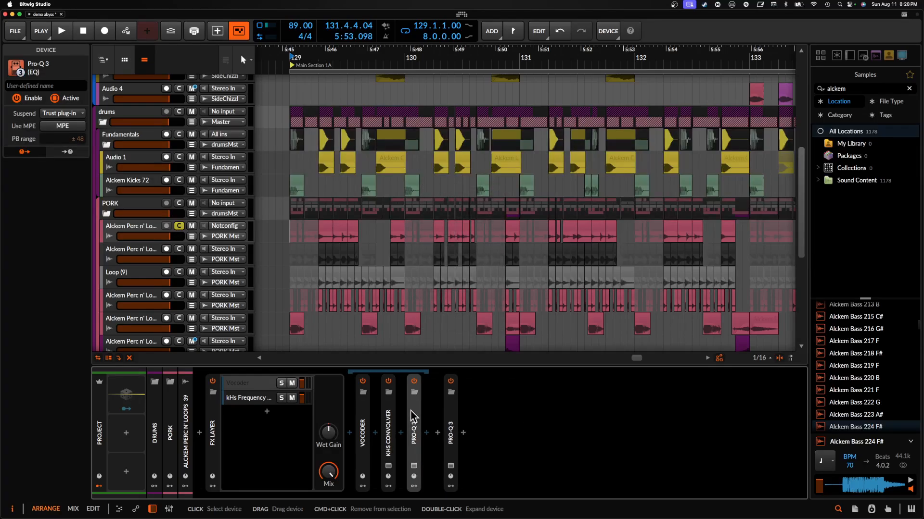
- Select the Alckem Perc n' Loops 39 track and its clip at 129.2 to view the clip's properties
{"action": "left_click", "coordinate": [134, 234]}
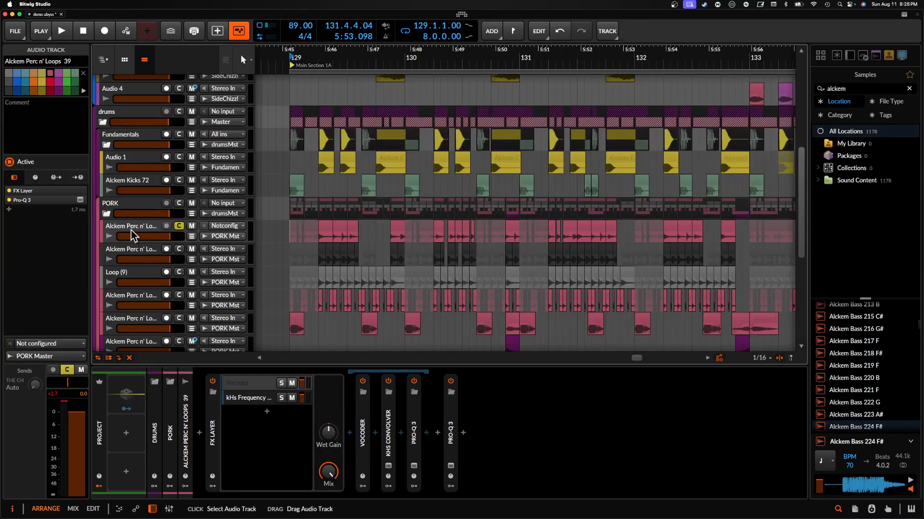
{"action": "left_click", "coordinate": [323, 228]}
{"action": "scroll", "coordinate": [322, 236], "scroll_direction": "down", "scroll_amount": 1}
{"action": "scroll", "coordinate": [322, 234], "scroll_direction": "up", "scroll_amount": 5}
{"action": "scroll", "coordinate": [323, 228], "scroll_direction": "down", "scroll_amount": 3}
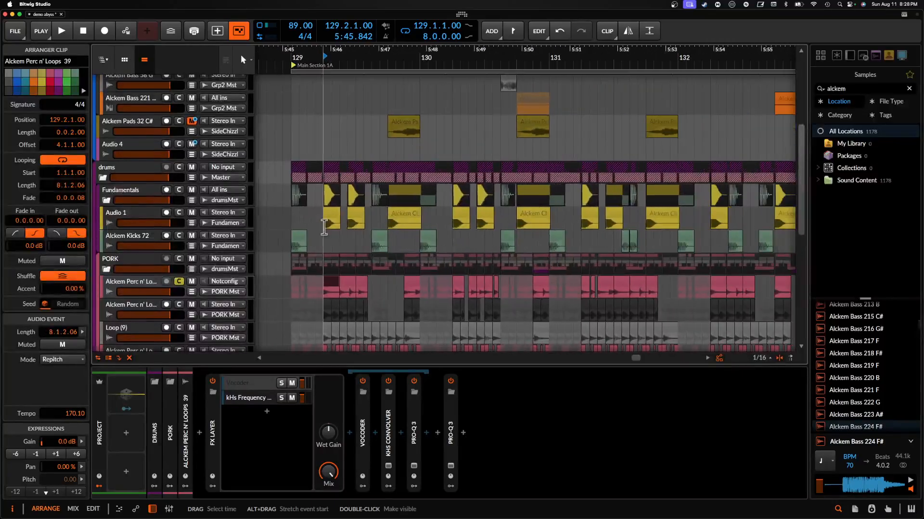
- Select the Alckem Bass 162 F track in Group 2 to show its devices, and solo it
{"action": "scroll", "coordinate": [324, 228], "scroll_direction": "up", "scroll_amount": 5}
{"action": "scroll", "coordinate": [324, 227], "scroll_direction": "down", "scroll_amount": 3}
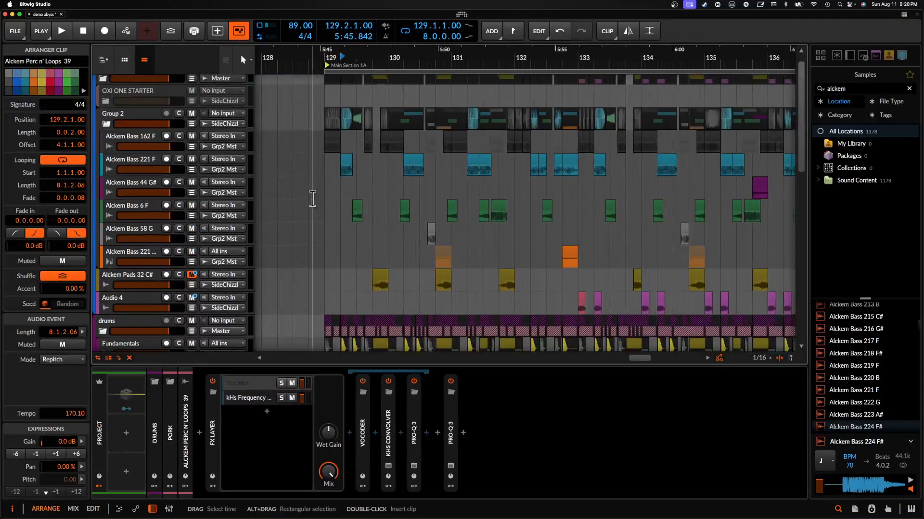
{"action": "scroll", "coordinate": [313, 198], "scroll_direction": "up", "scroll_amount": 1}
{"action": "left_click", "coordinate": [141, 157]}
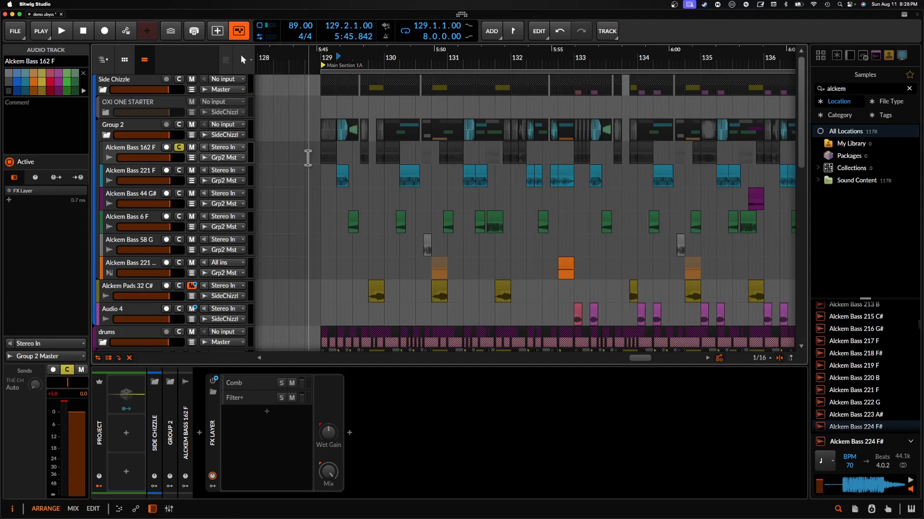
- Open the Pro-Q 3 window on Group 2 and play the soloed bass to examine its spectrum against the EQ curve
{"action": "left_click", "coordinate": [127, 128]}
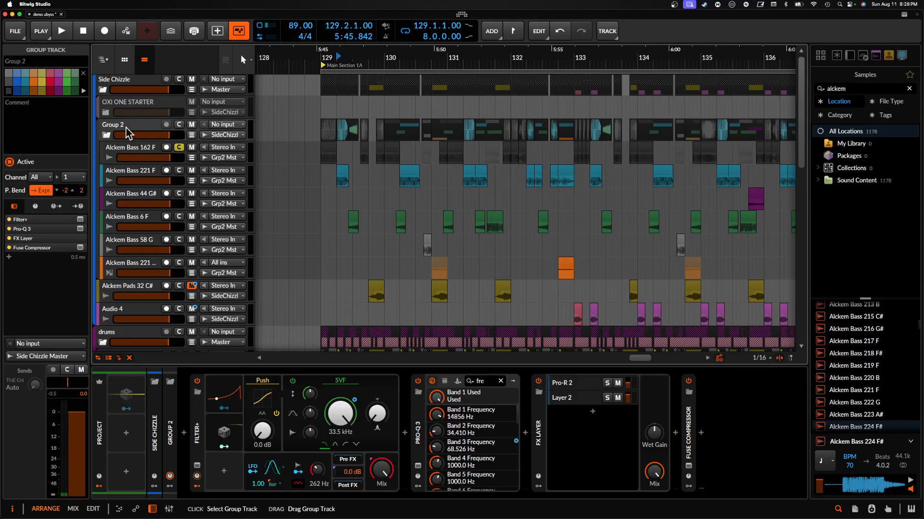
{"action": "left_click", "coordinate": [418, 466]}
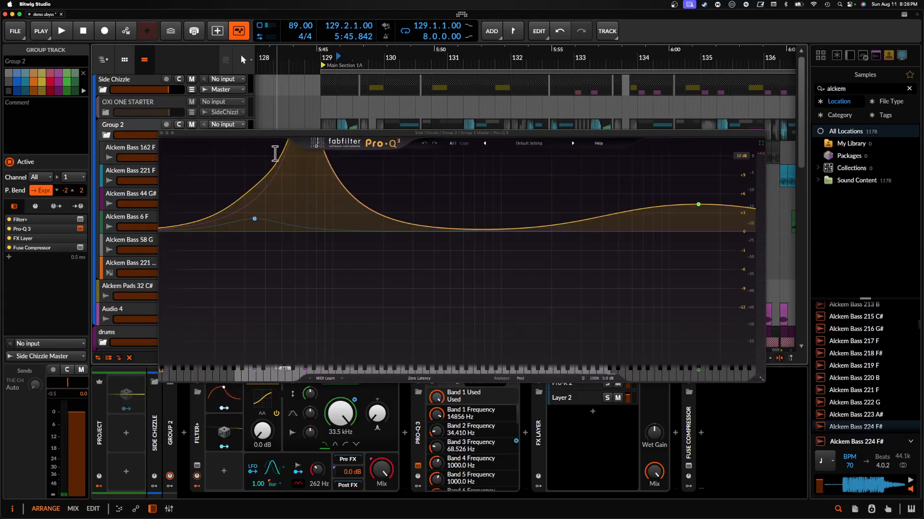
{"action": "key", "text": "space"}
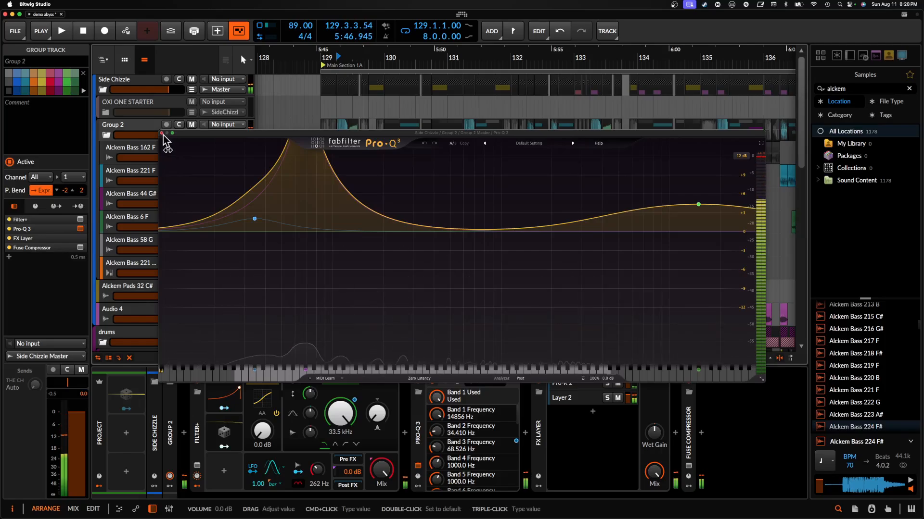
{"action": "left_click_drag", "start_coordinate": [261, 135], "coordinate": [268, 201]}
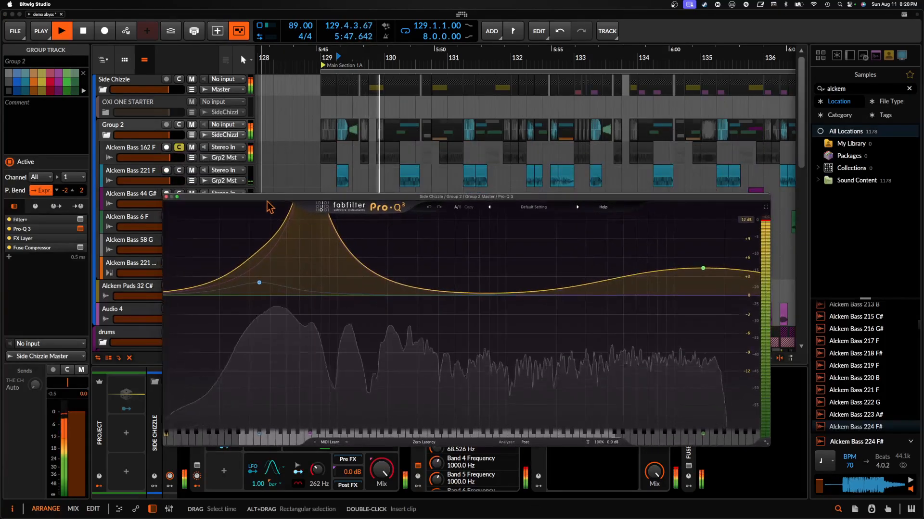
{"action": "key", "text": "space"}
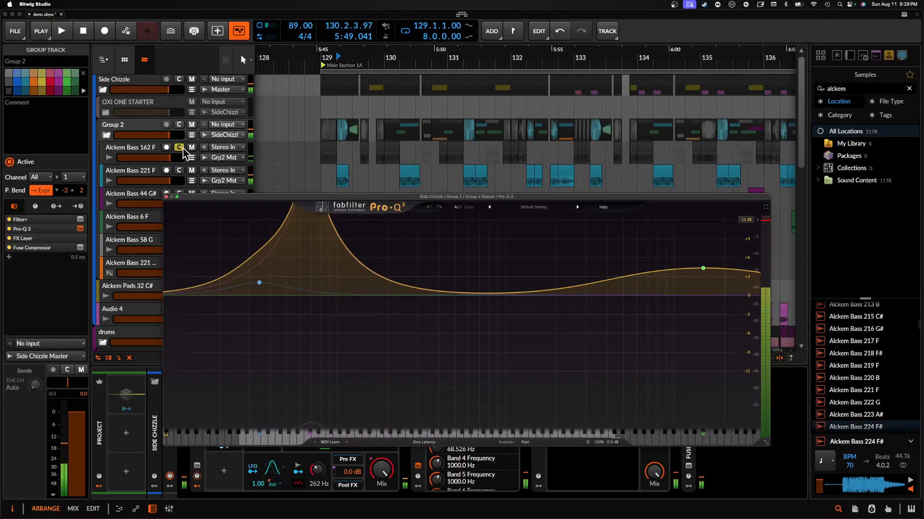
- Unsolo the Alckem Bass 162 F track and close the Pro-Q 3 window
{"action": "left_click", "coordinate": [182, 148]}
{"action": "scroll", "coordinate": [398, 129], "scroll_direction": "right", "scroll_amount": 5}
{"action": "scroll", "coordinate": [398, 129], "scroll_direction": "down", "scroll_amount": 1}
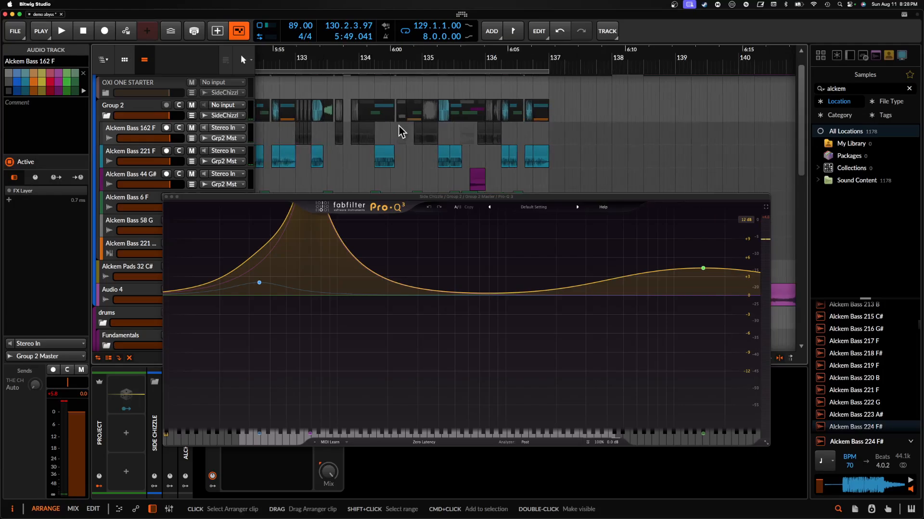
{"action": "left_click", "coordinate": [166, 197]}
- View the Alckem Bass 162 F track's clips around bar 135, selecting the one at 136.1 and the Alckem Bass 44 G# clip at 135.1
{"action": "scroll", "coordinate": [484, 137], "scroll_direction": "up", "scroll_amount": 5}
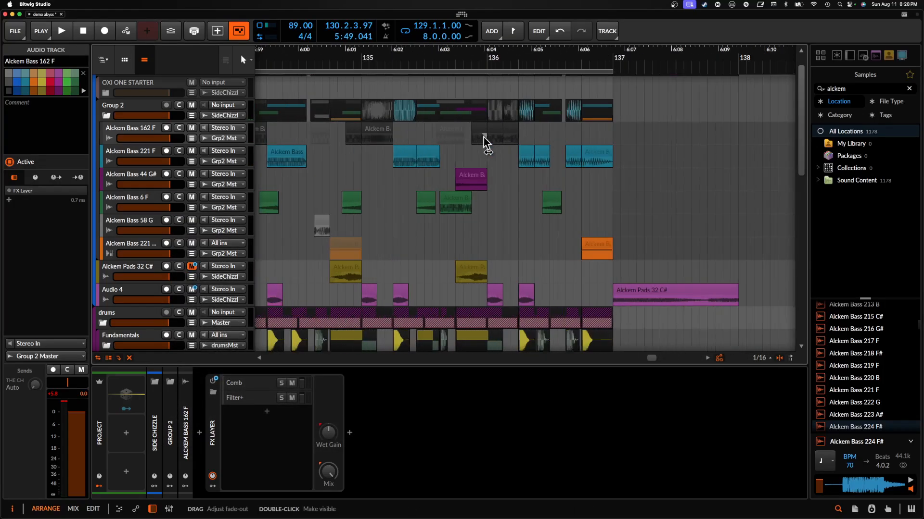
{"action": "left_click", "coordinate": [518, 128]}
{"action": "scroll", "coordinate": [519, 129], "scroll_direction": "down", "scroll_amount": 3}
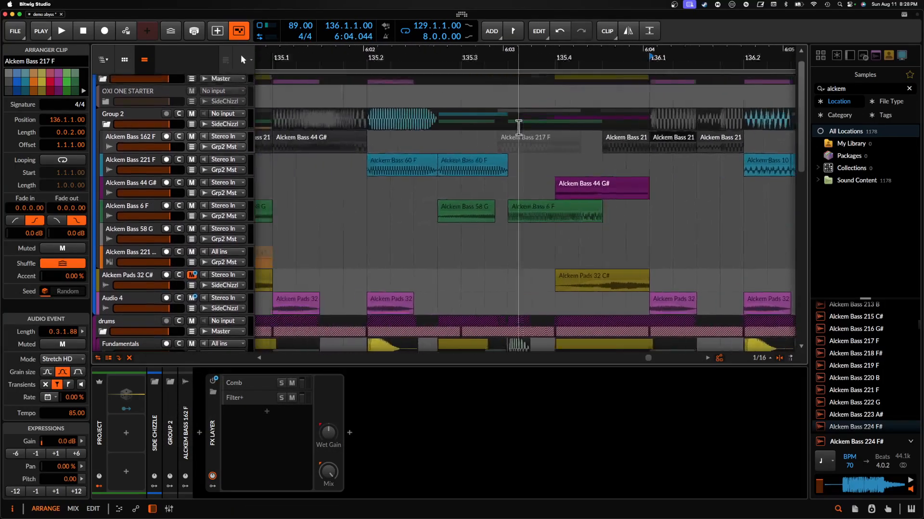
{"action": "left_click", "coordinate": [431, 140]}
- Solo the Alckem Bass 162 F track and play its Alckem Bass 44 G# clip from 135.1
{"action": "left_click", "coordinate": [179, 137]}
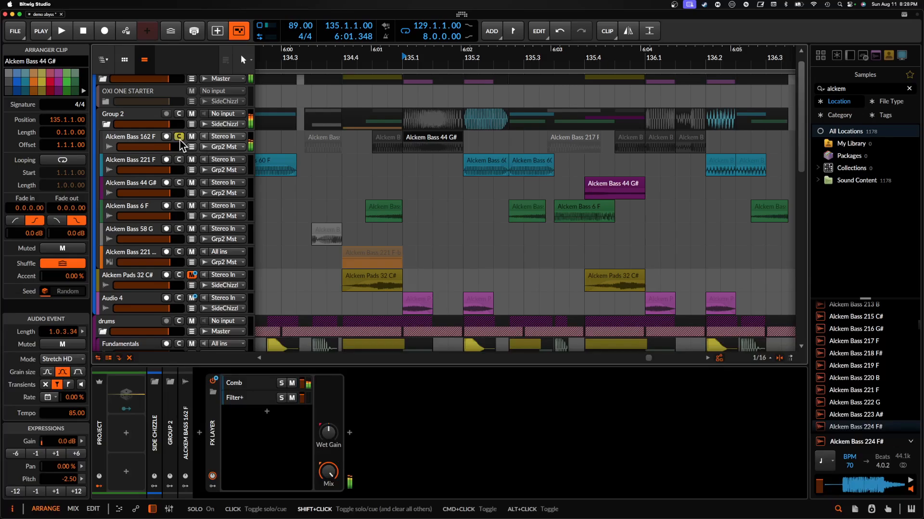
{"action": "left_click", "coordinate": [134, 139]}
{"action": "left_click", "coordinate": [417, 137]}
{"action": "key", "text": "space"}
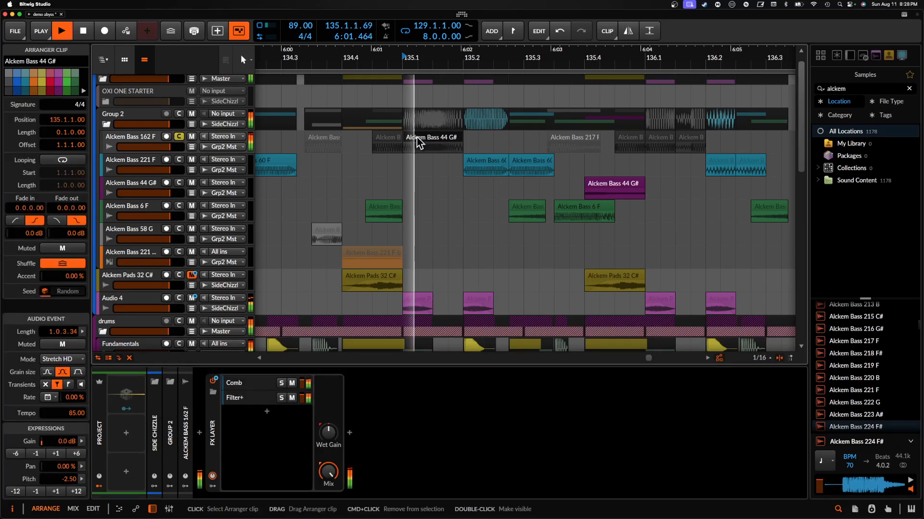
{"action": "key", "text": "space"}
- Inspect the Comb and Filter+ layers in the Alckem Bass 162 F track's FX Layer, and unsolo the track
{"action": "left_click", "coordinate": [249, 384]}
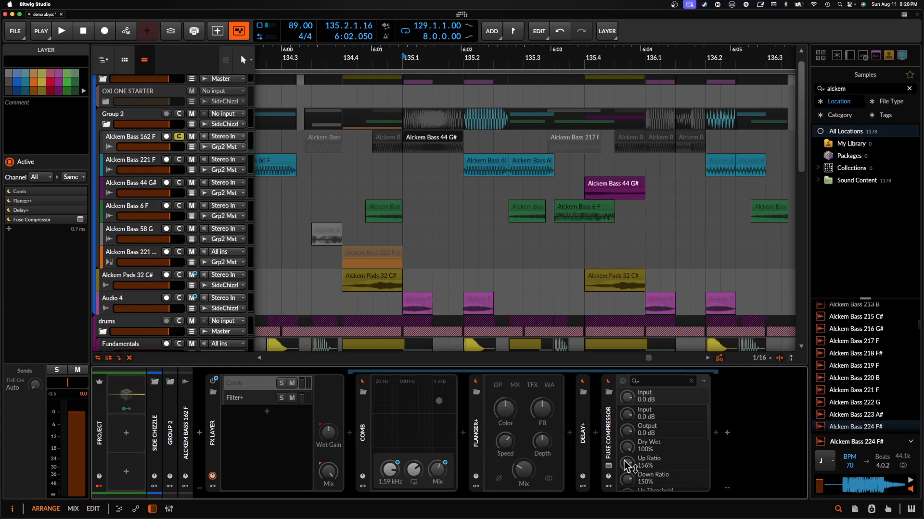
{"action": "left_click", "coordinate": [243, 399]}
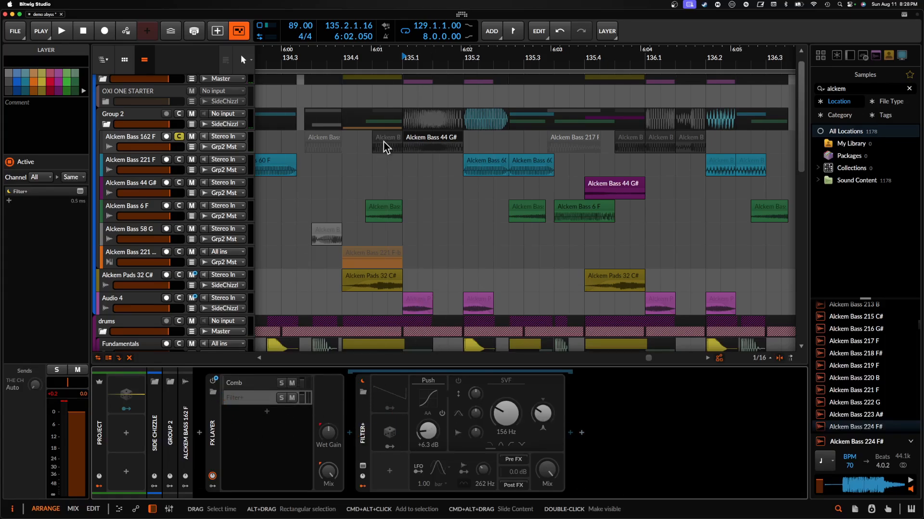
{"action": "left_click", "coordinate": [181, 137]}
- Select the Alckem Bass 60 F clip at 134.2, play the full arrangement from there, and examine the bass clips up to bar 137
{"action": "left_click", "coordinate": [278, 165]}
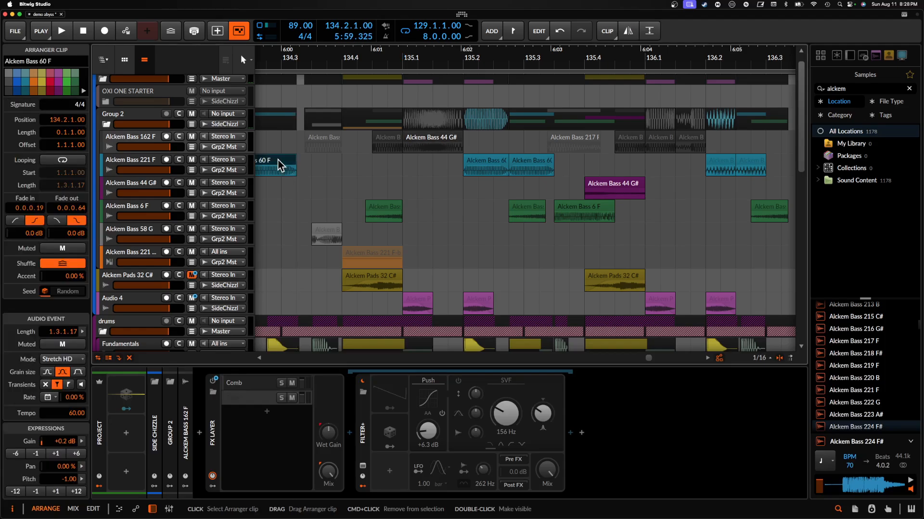
{"action": "key", "text": "space"}
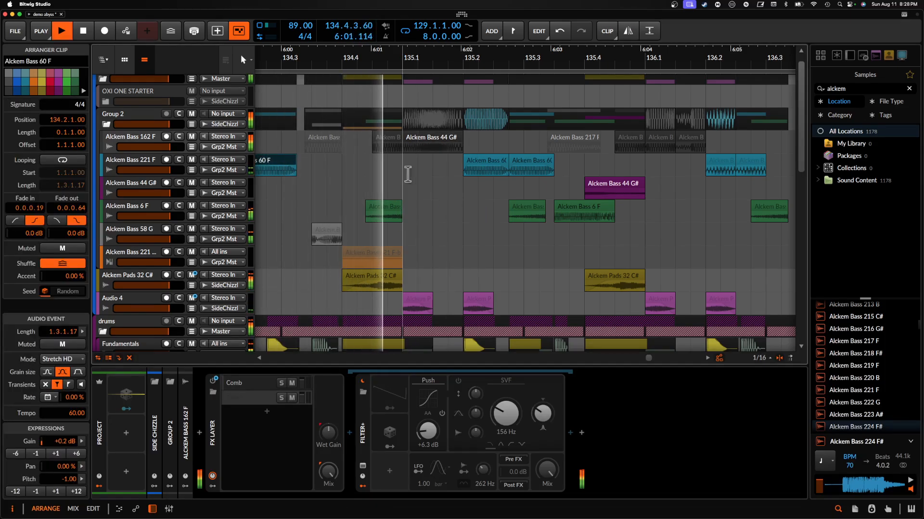
{"action": "scroll", "coordinate": [399, 149], "scroll_direction": "down", "scroll_amount": 5}
{"action": "scroll", "coordinate": [399, 146], "scroll_direction": "up", "scroll_amount": 4}
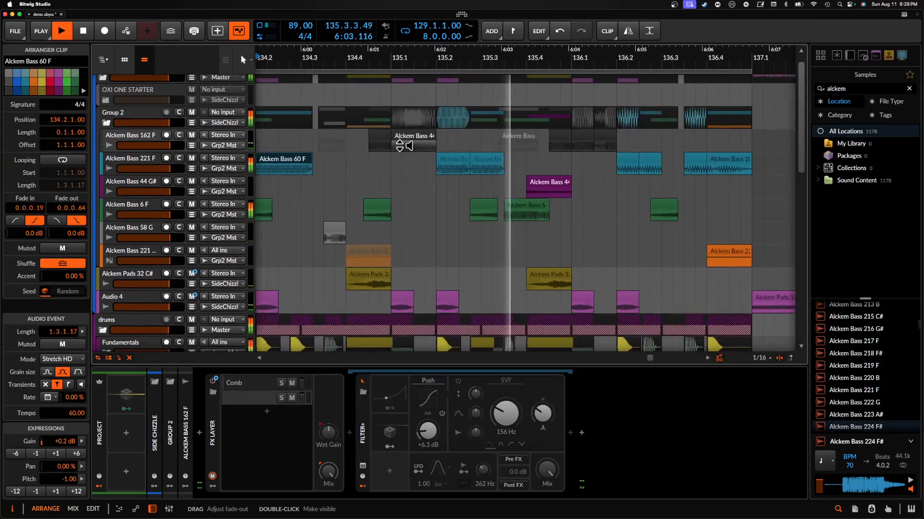
{"action": "scroll", "coordinate": [400, 146], "scroll_direction": "right", "scroll_amount": 1}
{"action": "scroll", "coordinate": [400, 146], "scroll_direction": "down", "scroll_amount": 4}
{"action": "scroll", "coordinate": [398, 146], "scroll_direction": "right", "scroll_amount": 2}
{"action": "scroll", "coordinate": [399, 146], "scroll_direction": "up", "scroll_amount": 2}
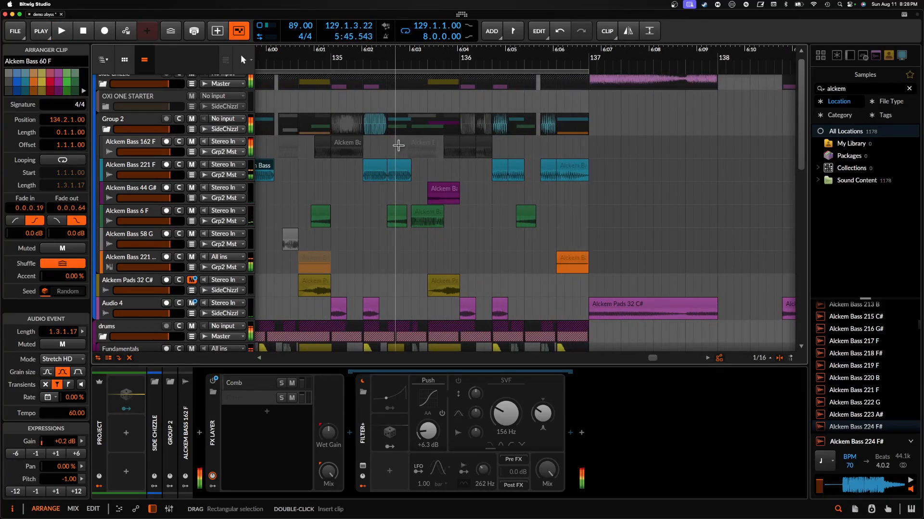
{"action": "scroll", "coordinate": [398, 145], "scroll_direction": "up", "scroll_amount": 6}
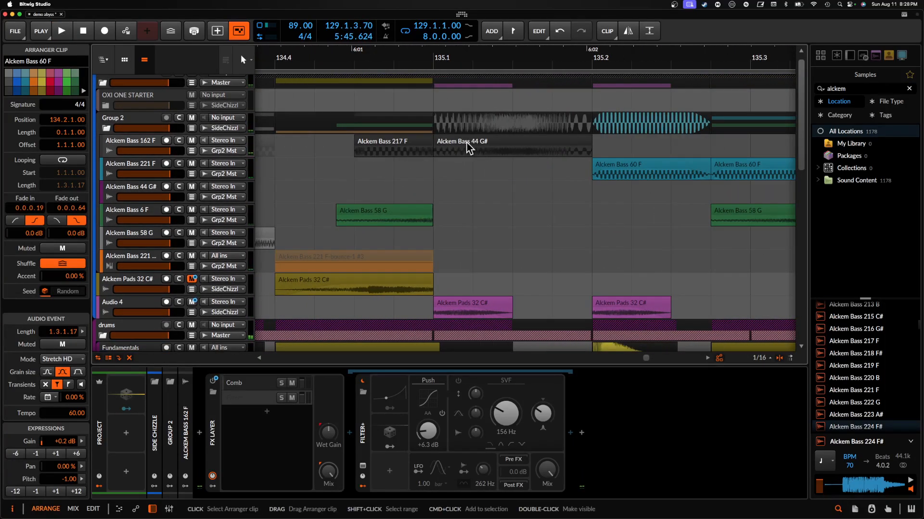
- Look back over the bass clips from bar 135 to Main Section 1A and select the Alckem Bass 58 G clip at 129.2.4
{"action": "scroll", "coordinate": [465, 145], "scroll_direction": "left", "scroll_amount": 5}
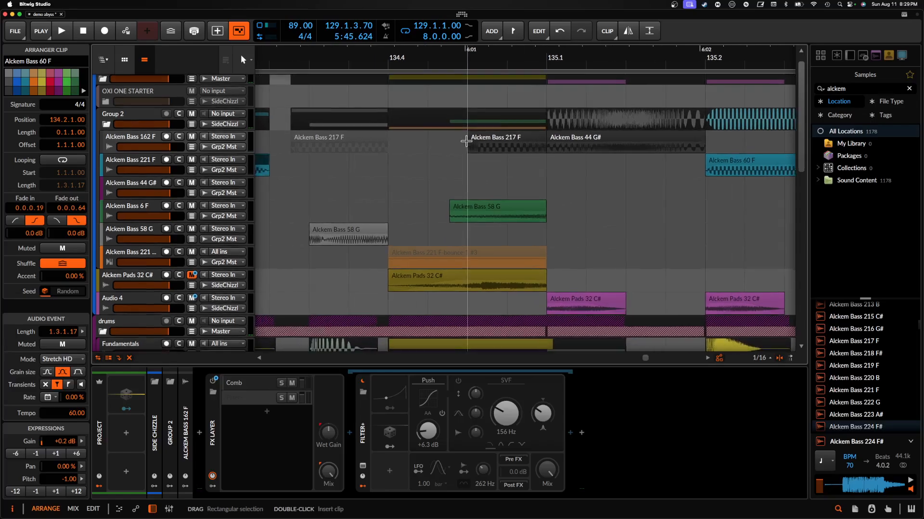
{"action": "scroll", "coordinate": [501, 198], "scroll_direction": "left", "scroll_amount": 15}
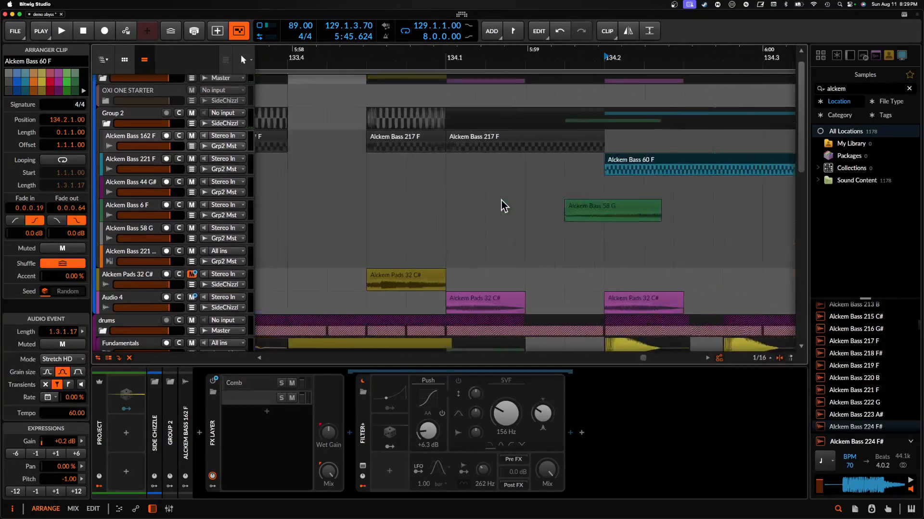
{"action": "scroll", "coordinate": [499, 199], "scroll_direction": "down", "scroll_amount": 3}
{"action": "scroll", "coordinate": [499, 199], "scroll_direction": "left", "scroll_amount": 15}
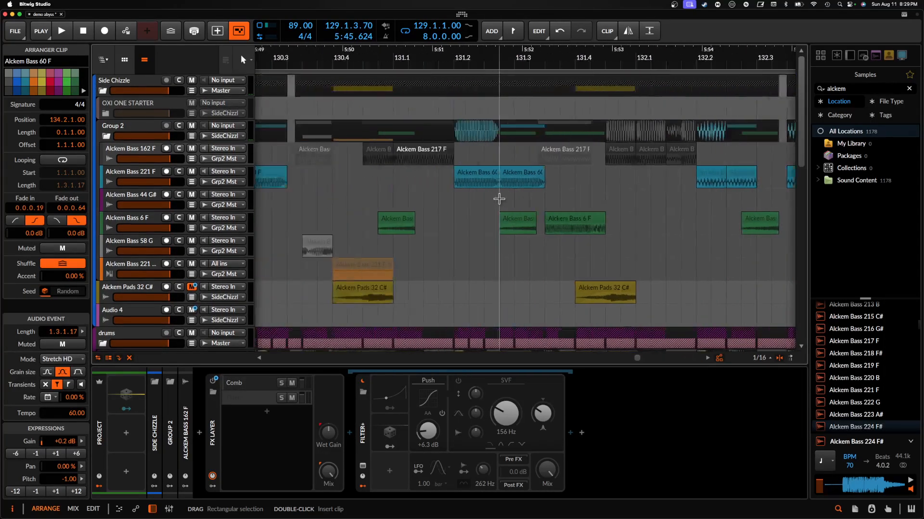
{"action": "scroll", "coordinate": [499, 199], "scroll_direction": "left", "scroll_amount": 10}
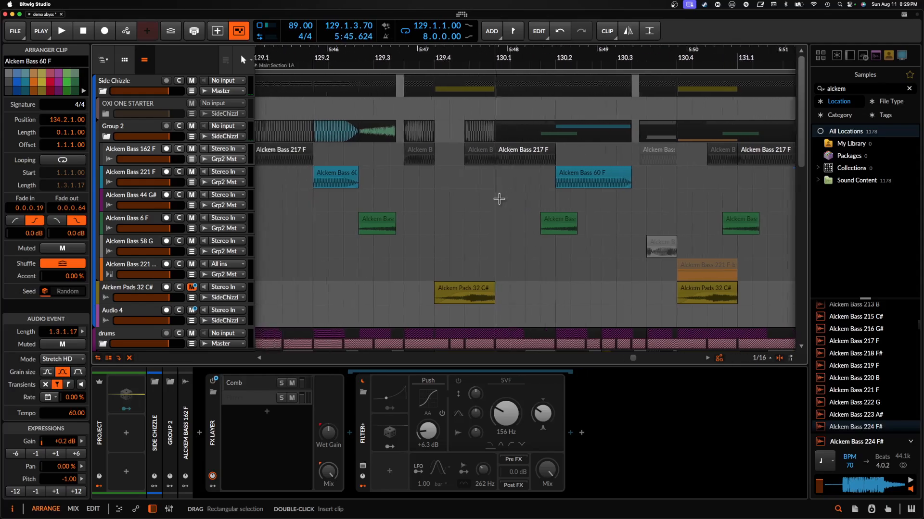
{"action": "scroll", "coordinate": [498, 198], "scroll_direction": "left", "scroll_amount": 5}
{"action": "scroll", "coordinate": [432, 157], "scroll_direction": "up", "scroll_amount": 5}
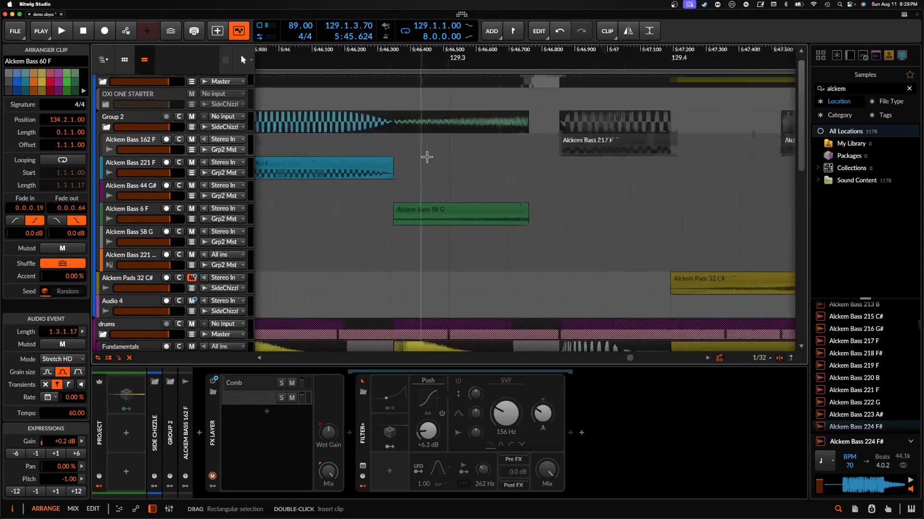
{"action": "left_click", "coordinate": [440, 213]}
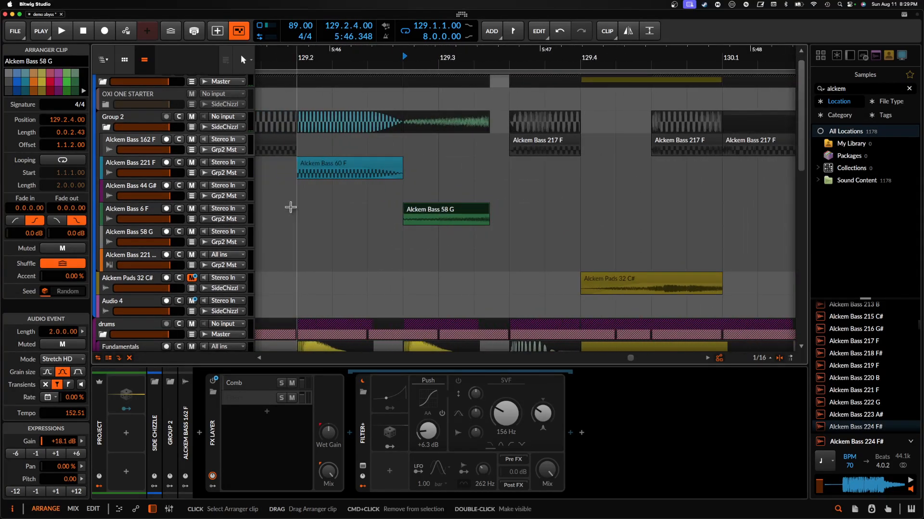
- Solo the Alckem Bass 6 F track, play its Alckem Bass 58 G clip, and unsolo the track
{"action": "left_click", "coordinate": [179, 209]}
{"action": "key", "text": "space"}
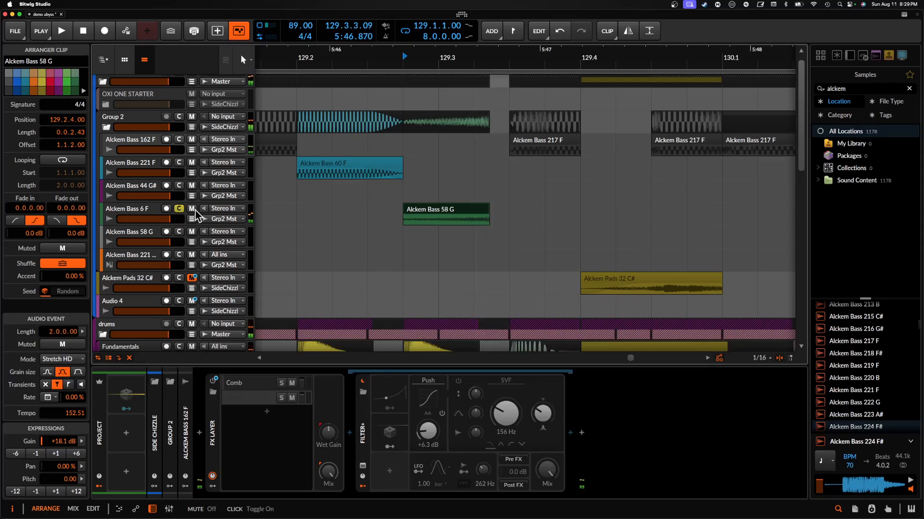
{"action": "key", "text": "space"}
{"action": "key", "text": "space"}
{"action": "left_click", "coordinate": [180, 209]}
{"action": "scroll", "coordinate": [438, 212], "scroll_direction": "down", "scroll_amount": 1}
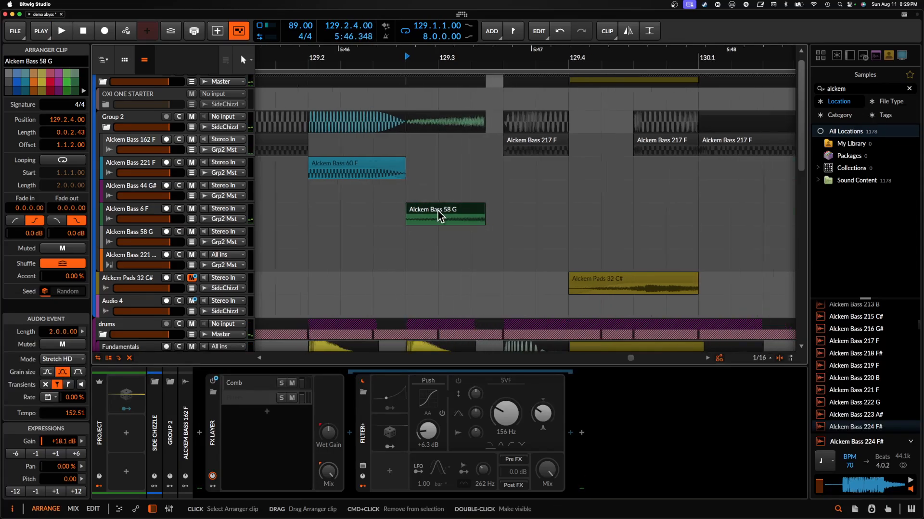
{"action": "scroll", "coordinate": [438, 213], "scroll_direction": "down", "scroll_amount": 2}
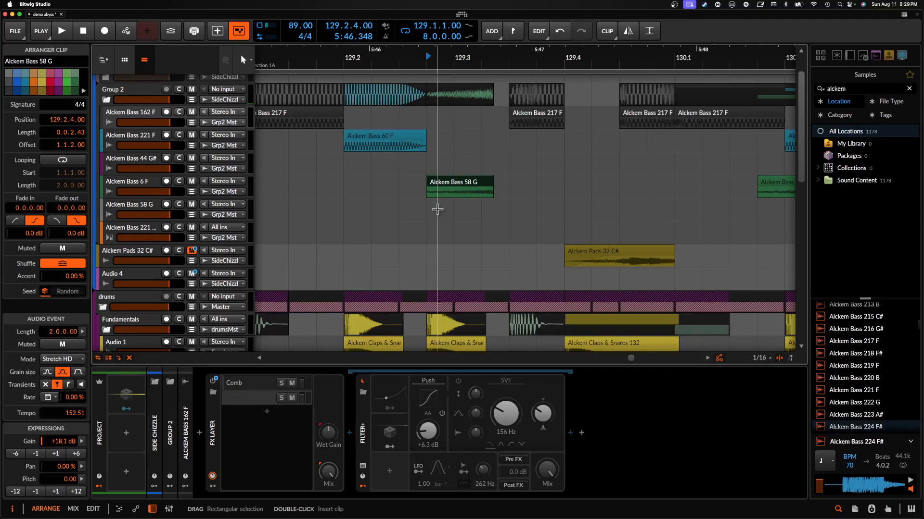
- Inspect Group 2's effects chain, viewing the Pro-Q 3 window, the Pro-R 2 layer and the Fuse Compressor window
{"action": "left_click", "coordinate": [137, 114]}
{"action": "left_click", "coordinate": [127, 90]}
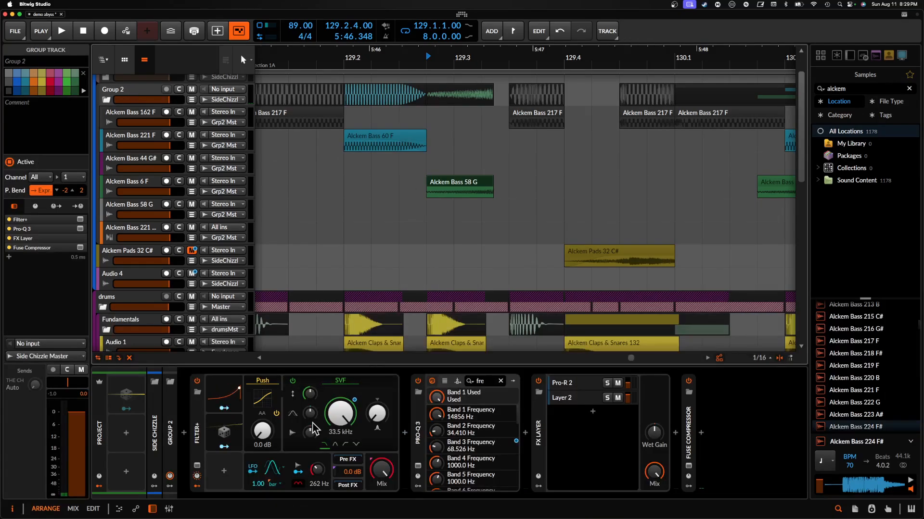
{"action": "left_click", "coordinate": [418, 466]}
{"action": "left_click", "coordinate": [418, 466]}
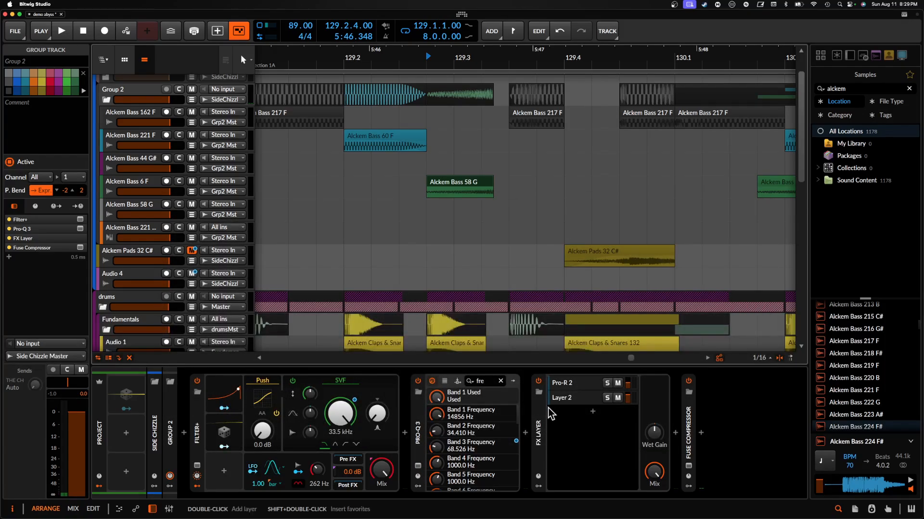
{"action": "left_click", "coordinate": [562, 384]}
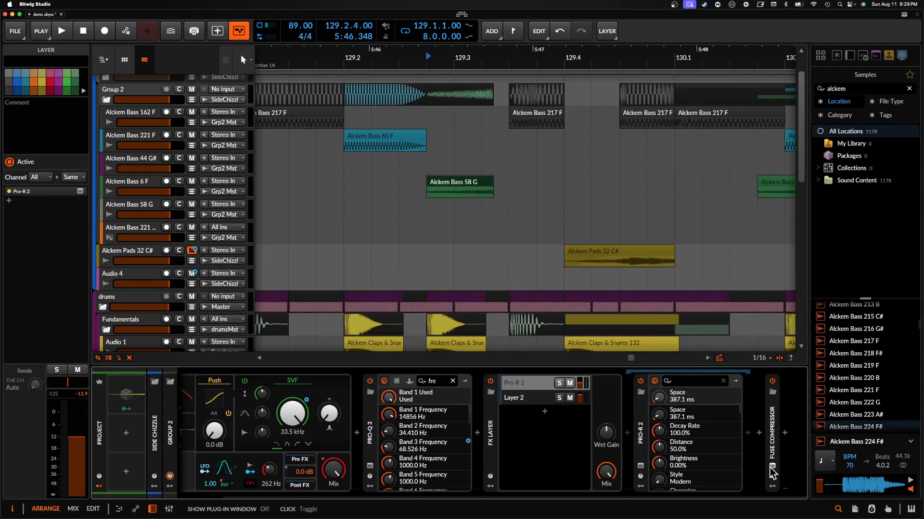
{"action": "left_click", "coordinate": [772, 467]}
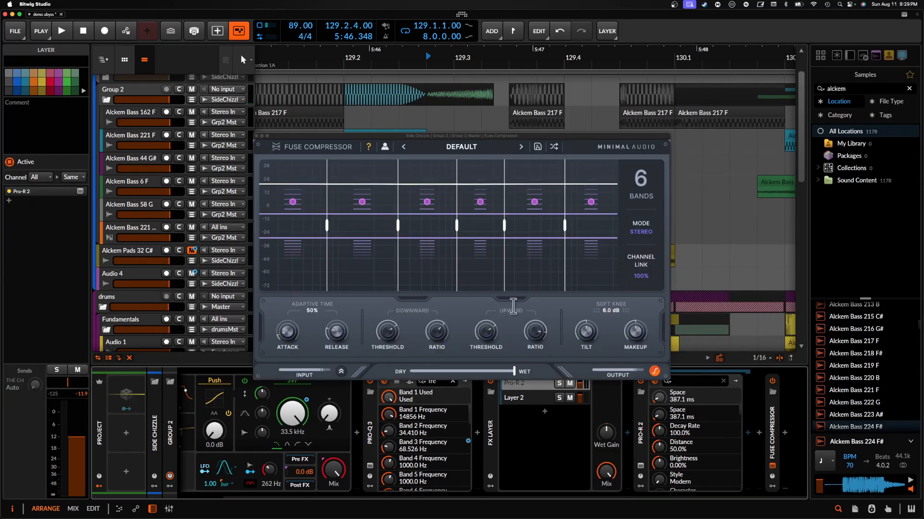
{"action": "left_click", "coordinate": [257, 136]}
- Collapse the Group 2 track and select the Alckem Kicks 81 clip at 129.1
{"action": "scroll", "coordinate": [356, 167], "scroll_direction": "up", "scroll_amount": 2}
{"action": "scroll", "coordinate": [356, 167], "scroll_direction": "left", "scroll_amount": 2}
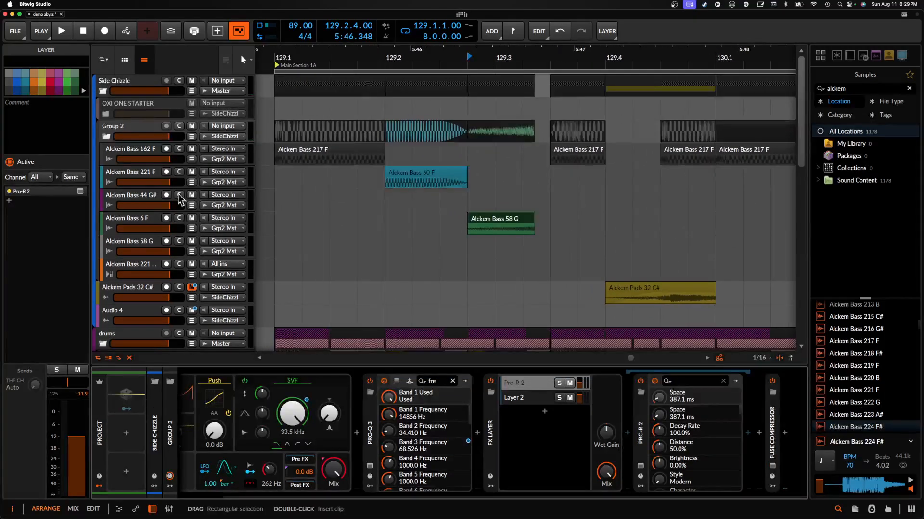
{"action": "left_click", "coordinate": [105, 136]}
{"action": "scroll", "coordinate": [289, 169], "scroll_direction": "left", "scroll_amount": 1}
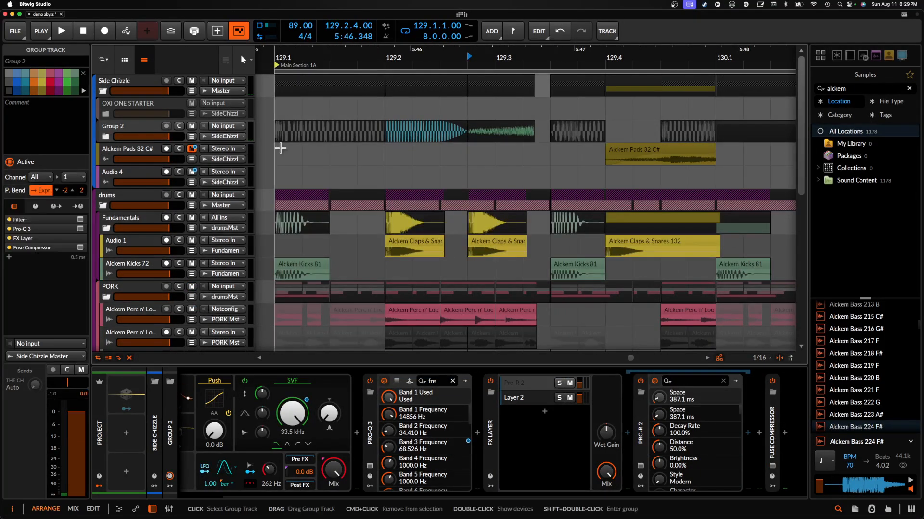
{"action": "scroll", "coordinate": [321, 194], "scroll_direction": "down", "scroll_amount": 3}
{"action": "left_click", "coordinate": [321, 193]}
{"action": "scroll", "coordinate": [322, 193], "scroll_direction": "up", "scroll_amount": 3}
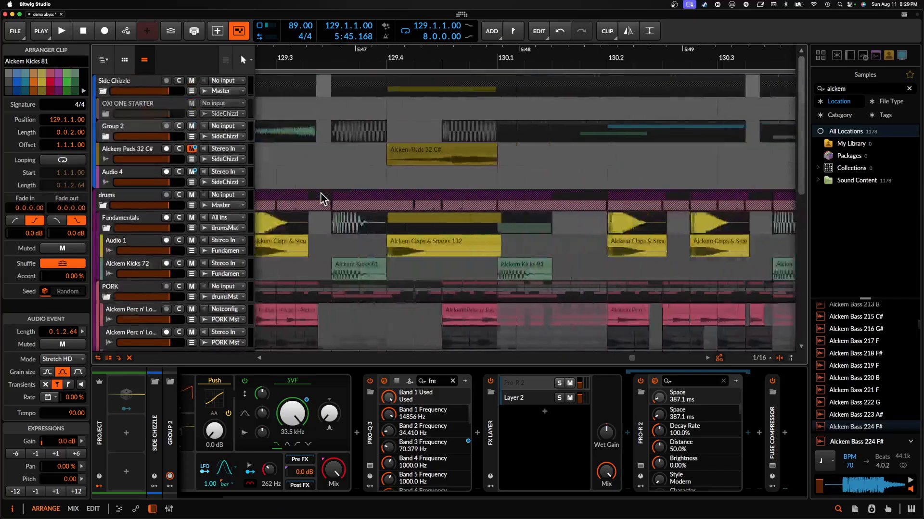
{"action": "scroll", "coordinate": [321, 193], "scroll_direction": "down", "scroll_amount": 4}
- Select the Alckem Pads 32 C# clip at 129.4, play from there, and solo its track
{"action": "left_click", "coordinate": [124, 151]}
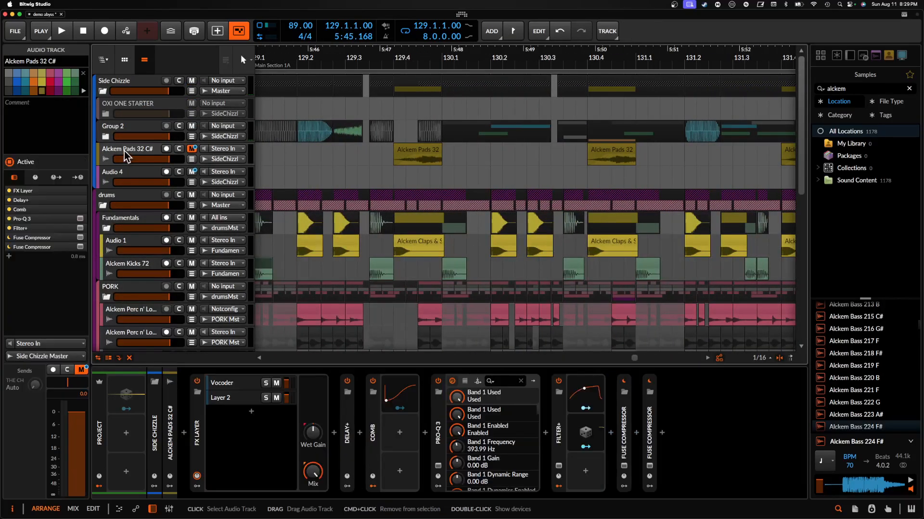
{"action": "left_click", "coordinate": [425, 150]}
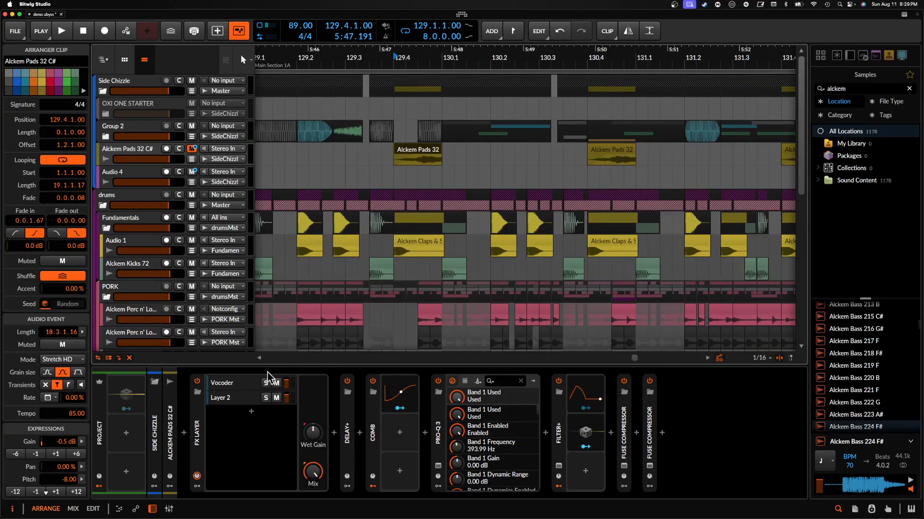
{"action": "scroll", "coordinate": [379, 165], "scroll_direction": "up", "scroll_amount": 1}
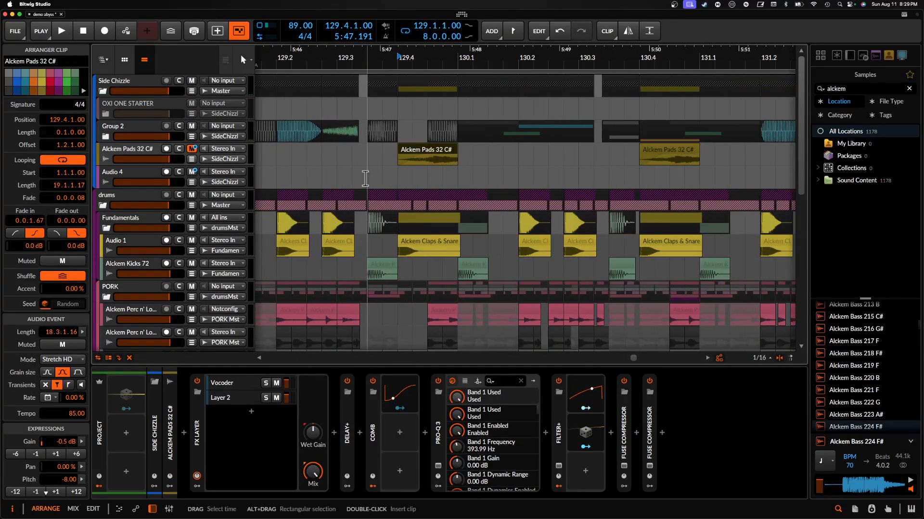
{"action": "key", "text": "space"}
{"action": "left_click", "coordinate": [182, 150]}
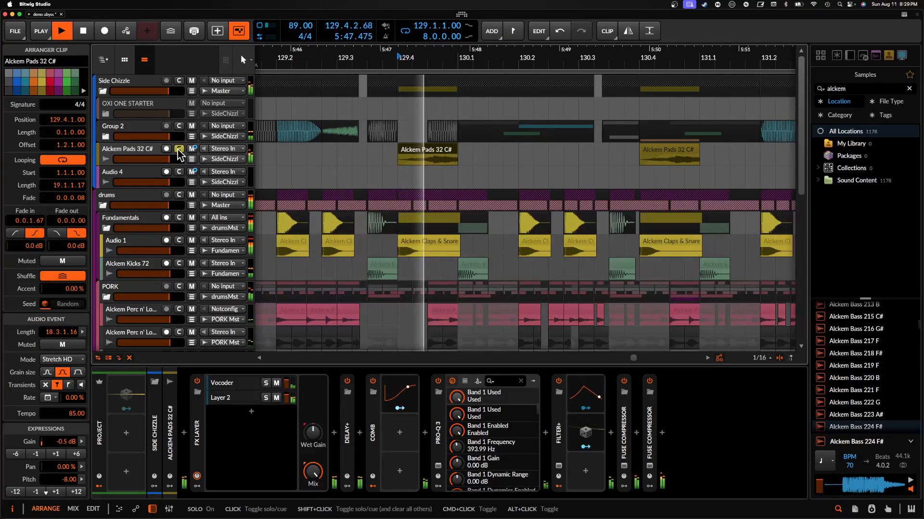
- Disable every device from FX Layer to the last Fuse Compressor on the Alckem Pads 32 C# track and play its 129.4 clip dry
{"action": "left_click", "coordinate": [197, 408]}
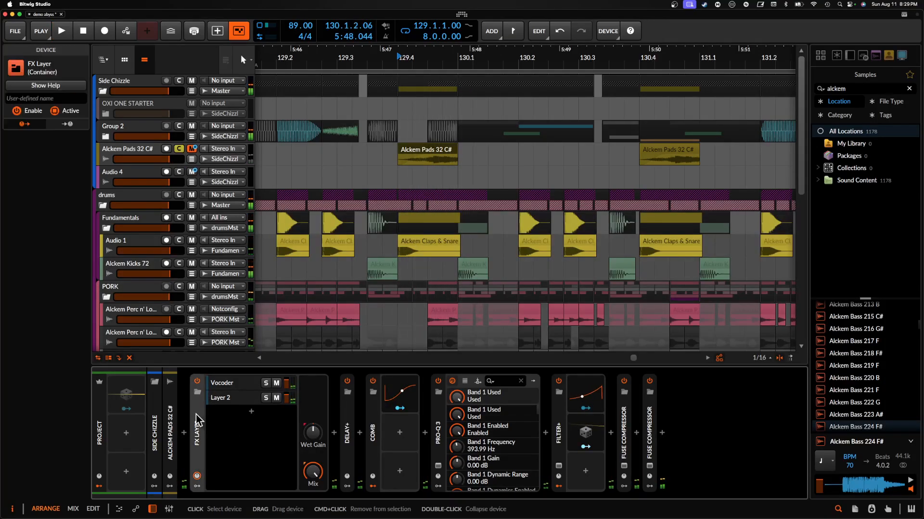
{"action": "left_click", "coordinate": [651, 423], "text": "shift"}
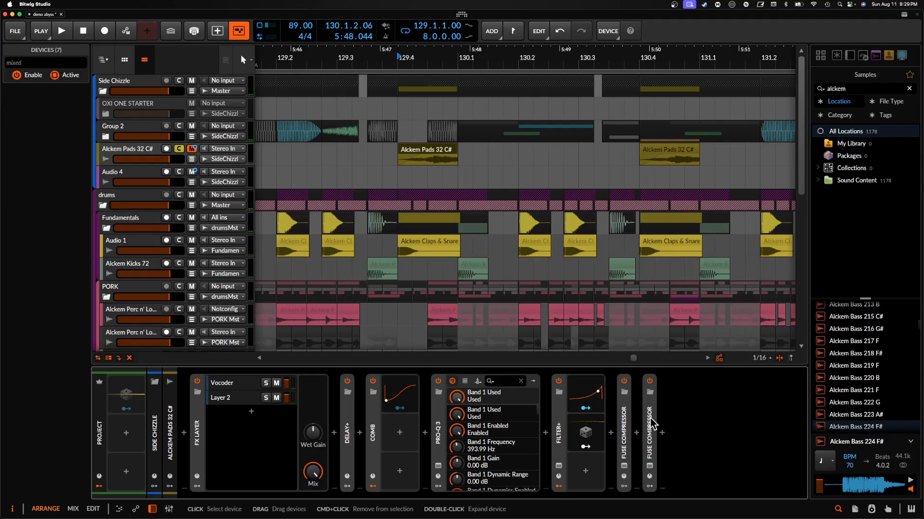
{"action": "key", "text": "alt+a"}
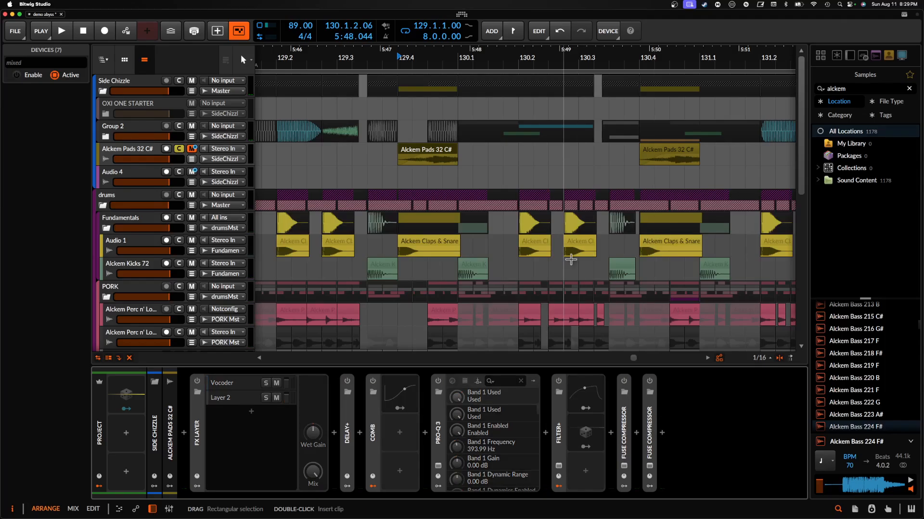
{"action": "scroll", "coordinate": [414, 155], "scroll_direction": "up", "scroll_amount": 3}
{"action": "left_click", "coordinate": [401, 149]}
{"action": "key", "text": "space"}
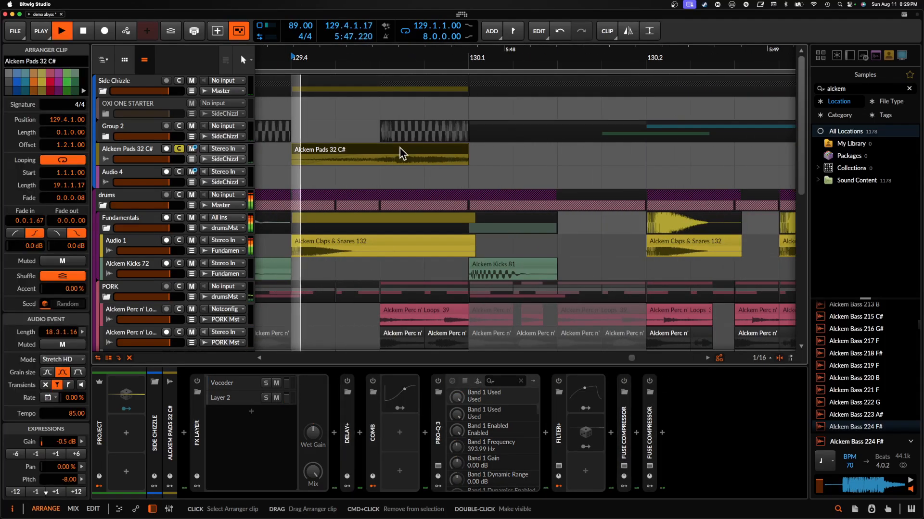
{"action": "key", "text": "space"}
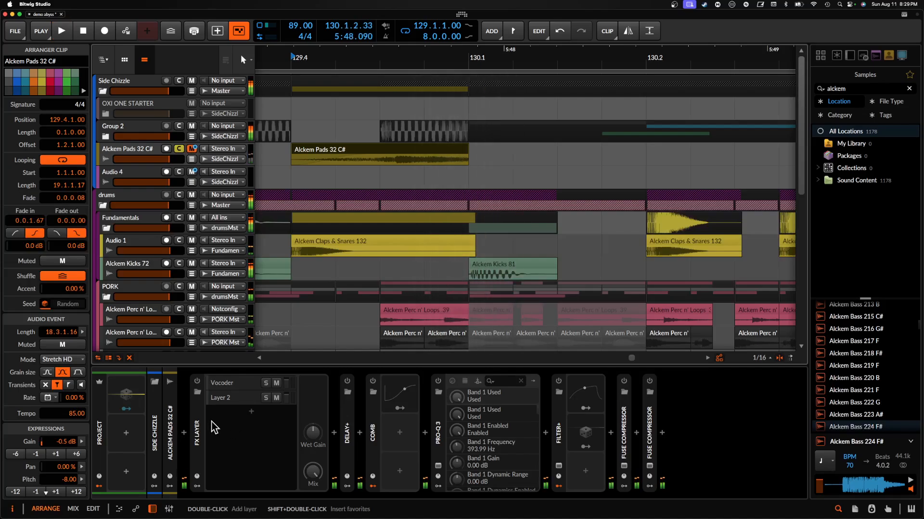
- Re-enable all the Alckem Pads 32 C# devices, replay the 129.4 clip with effects, and unsolo the track
{"action": "left_click", "coordinate": [198, 425]}
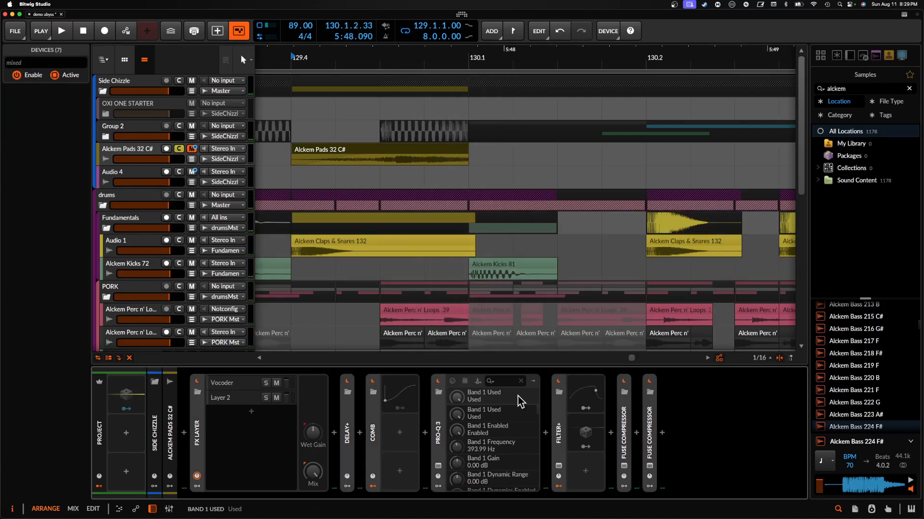
{"action": "scroll", "coordinate": [375, 165], "scroll_direction": "down", "scroll_amount": 3}
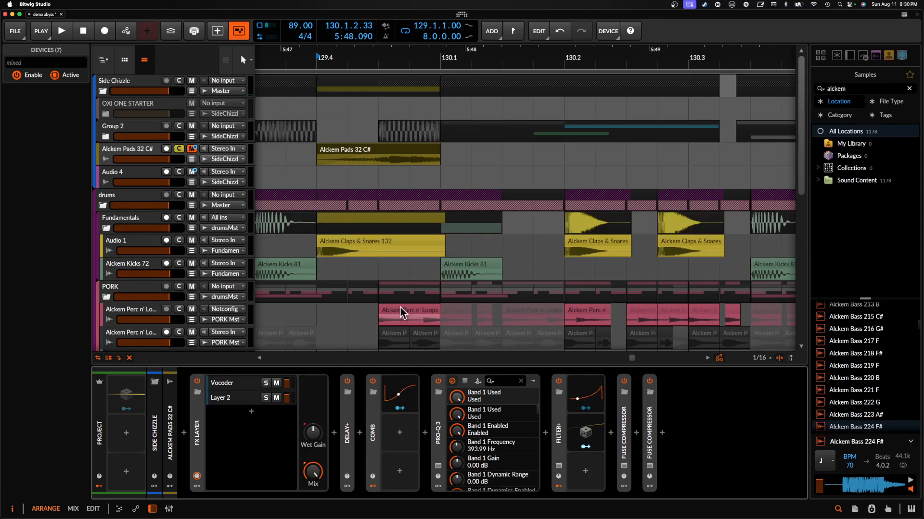
{"action": "left_click", "coordinate": [331, 155]}
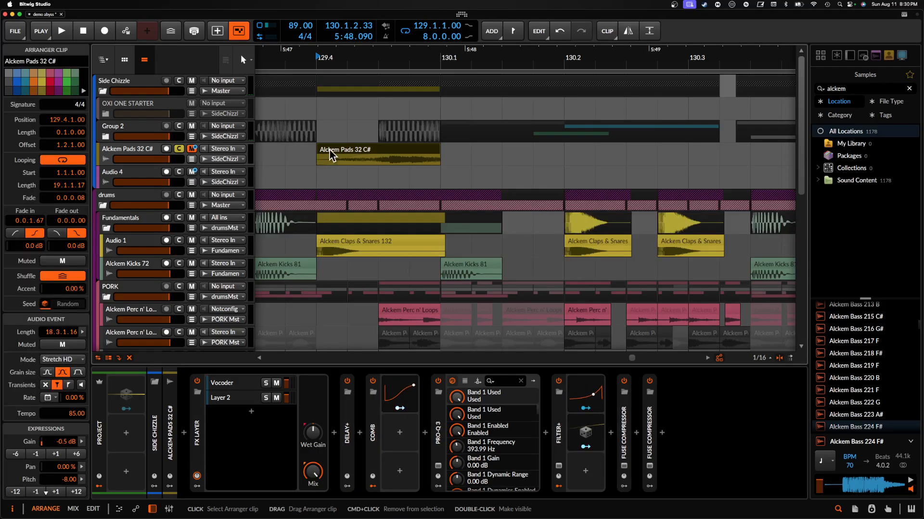
{"action": "left_click", "coordinate": [183, 157]}
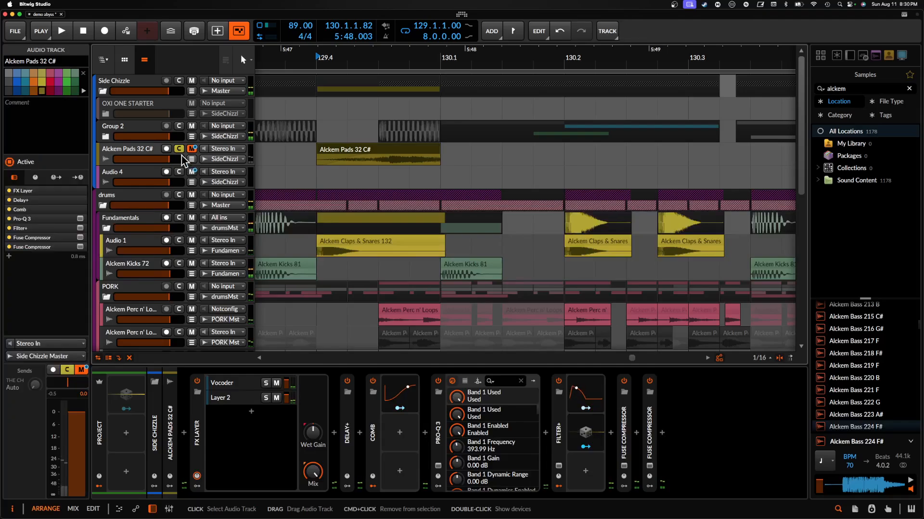
- Select Audio 4's Alckem Pads 32 C# clip at 133.1, solo the Audio 4 track, and play from there
{"action": "scroll", "coordinate": [521, 156], "scroll_direction": "right", "scroll_amount": 5}
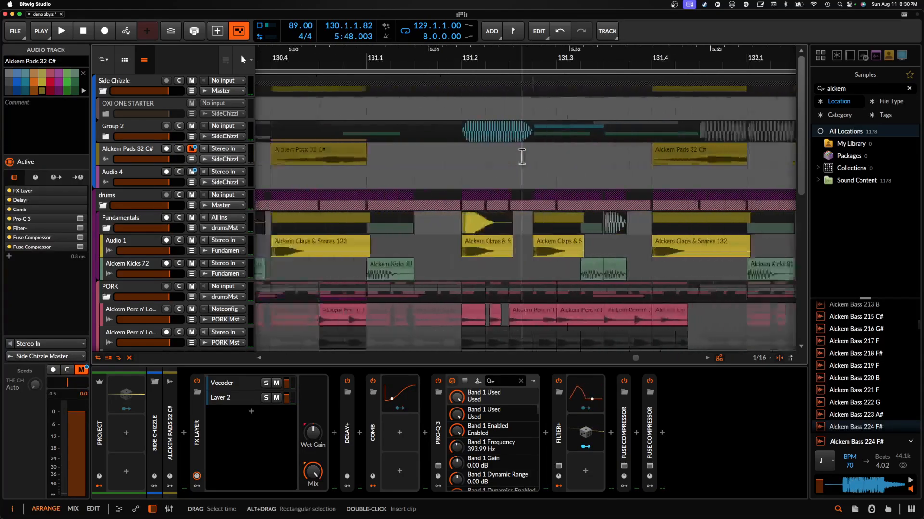
{"action": "scroll", "coordinate": [521, 157], "scroll_direction": "right", "scroll_amount": 5}
{"action": "left_click", "coordinate": [498, 161]}
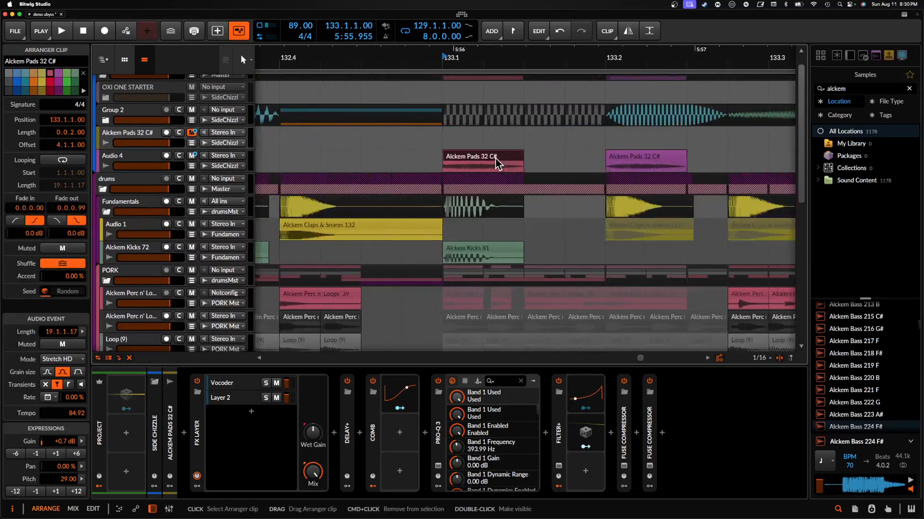
{"action": "scroll", "coordinate": [498, 162], "scroll_direction": "up", "scroll_amount": 3}
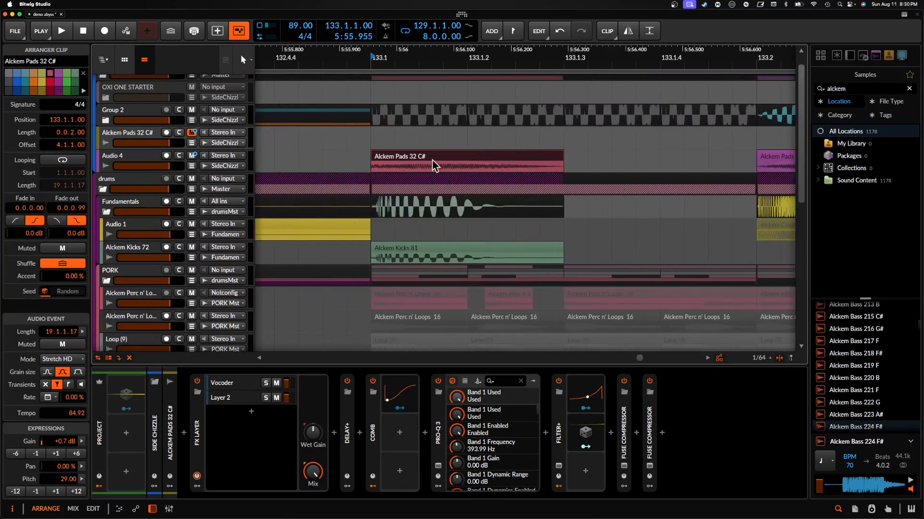
{"action": "left_click", "coordinate": [179, 156]}
{"action": "key", "text": "space"}
{"action": "scroll", "coordinate": [413, 144], "scroll_direction": "down", "scroll_amount": 2}
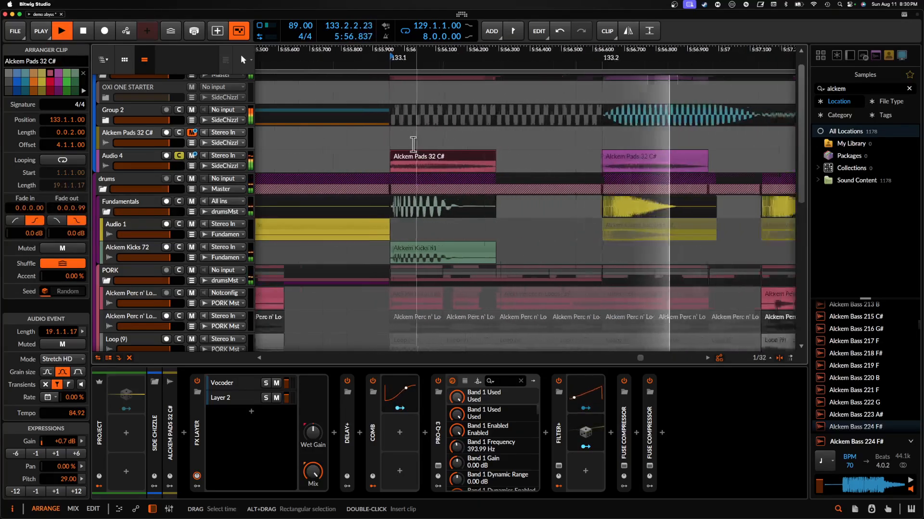
{"action": "scroll", "coordinate": [413, 145], "scroll_direction": "down", "scroll_amount": 2}
{"action": "key", "text": "space"}
- Compare the clip settings of Audio 4's two Alckem Pads 32 C# clips at 133.1 and 133.2
{"action": "left_click", "coordinate": [554, 158], "text": "shift"}
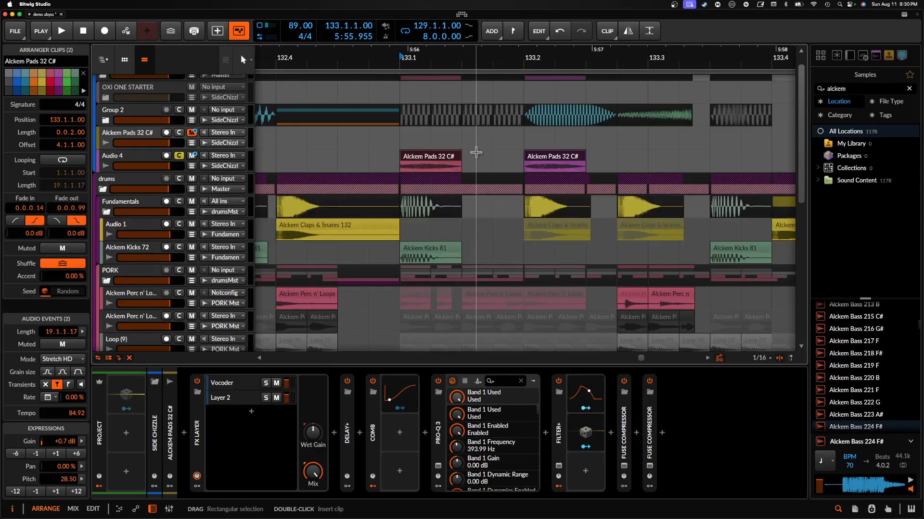
{"action": "left_click", "coordinate": [415, 166]}
{"action": "scroll", "coordinate": [414, 164], "scroll_direction": "down", "scroll_amount": 1}
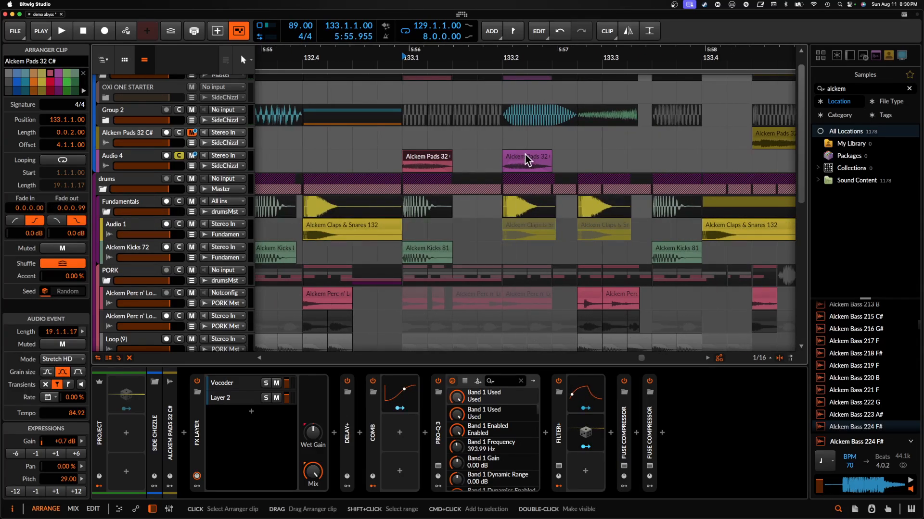
- Show the Audio 4 track's device chain and inspect the kHs Pitch Shifter in its plug-in window
{"action": "scroll", "coordinate": [433, 160], "scroll_direction": "up", "scroll_amount": 2}
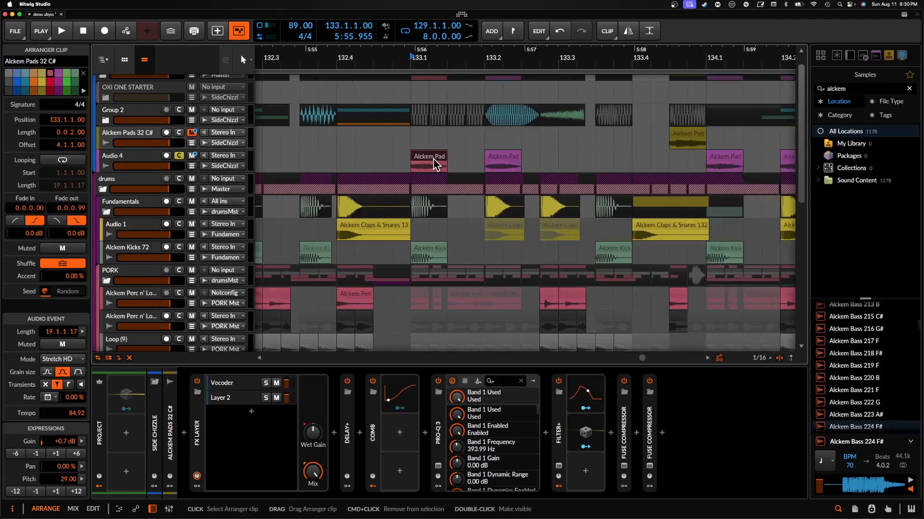
{"action": "left_click", "coordinate": [137, 159]}
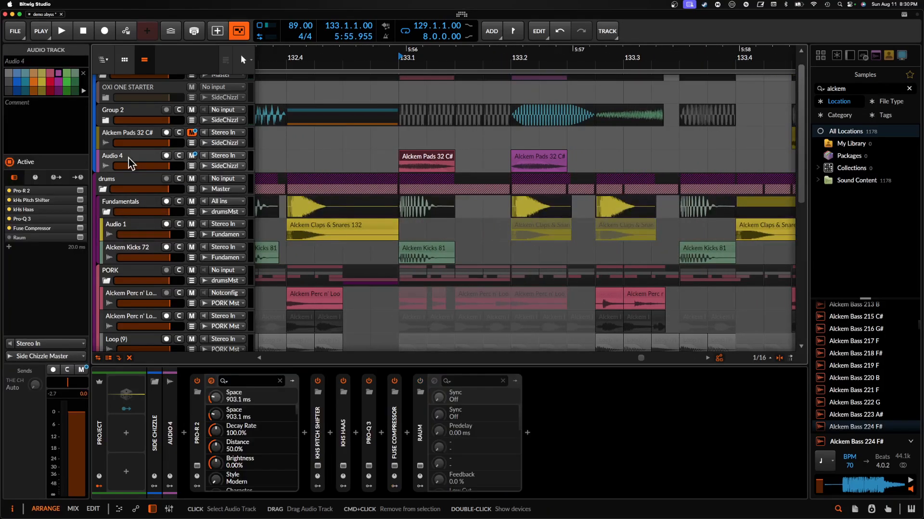
{"action": "left_click", "coordinate": [319, 441]}
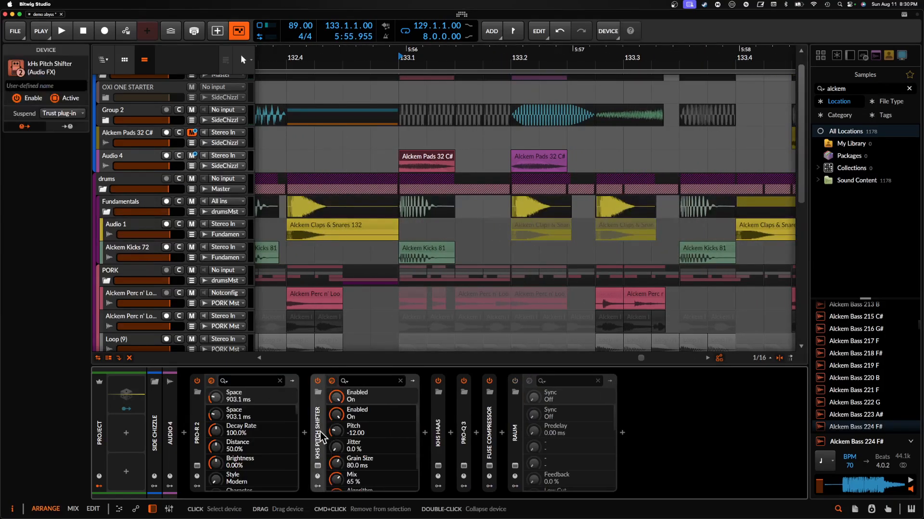
{"action": "left_click", "coordinate": [317, 466]}
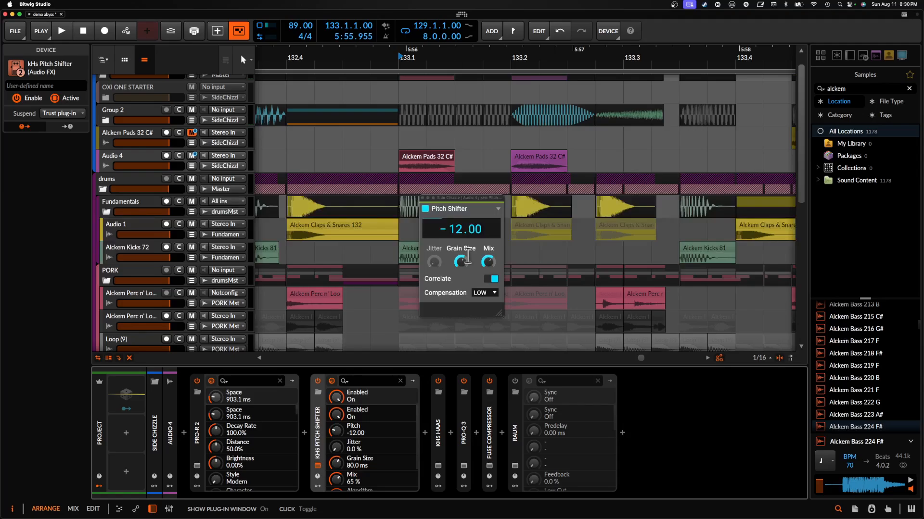
{"action": "left_click", "coordinate": [423, 198]}
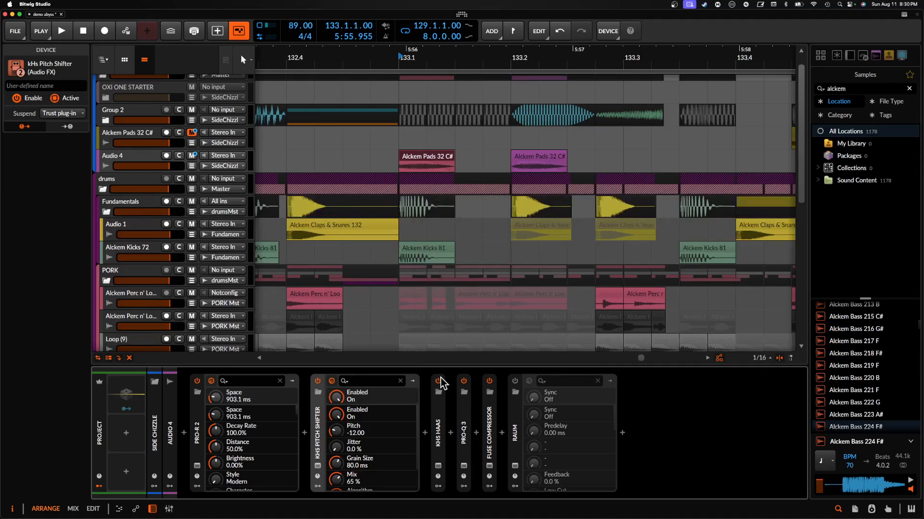
- Go through Audio 4's kHs Haas, Fuse Compressor and Raum devices and inspect the Pro-R 2 reverb in its plug-in window
{"action": "left_click", "coordinate": [443, 429]}
{"action": "left_click", "coordinate": [442, 429]}
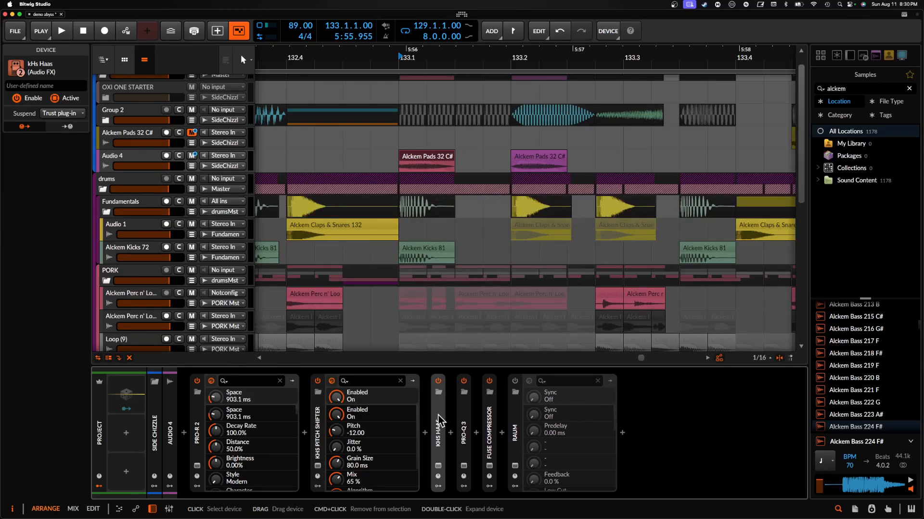
{"action": "left_click", "coordinate": [489, 433]}
{"action": "double_click", "coordinate": [493, 432]}
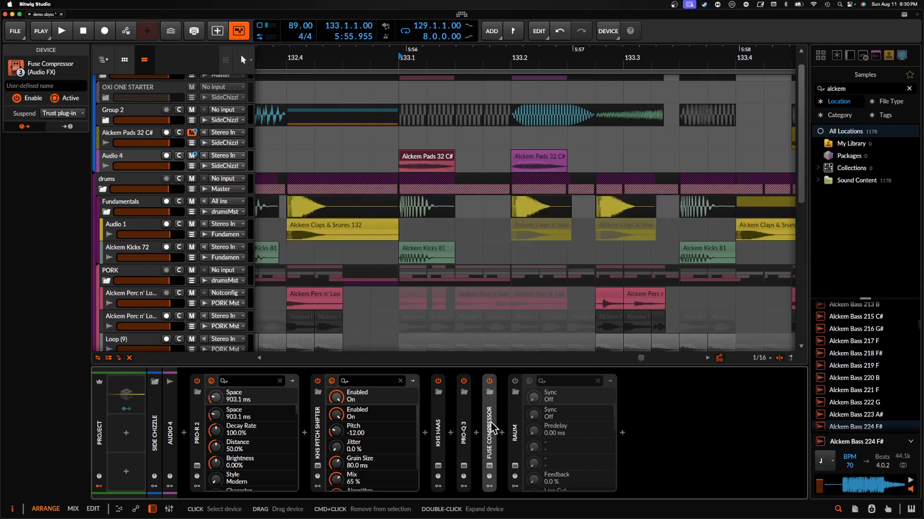
{"action": "left_click", "coordinate": [515, 408]}
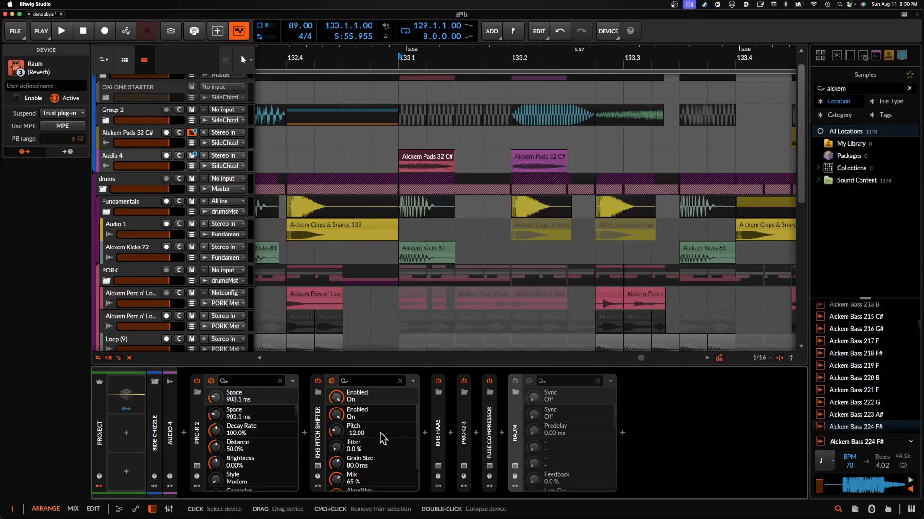
{"action": "left_click", "coordinate": [198, 467]}
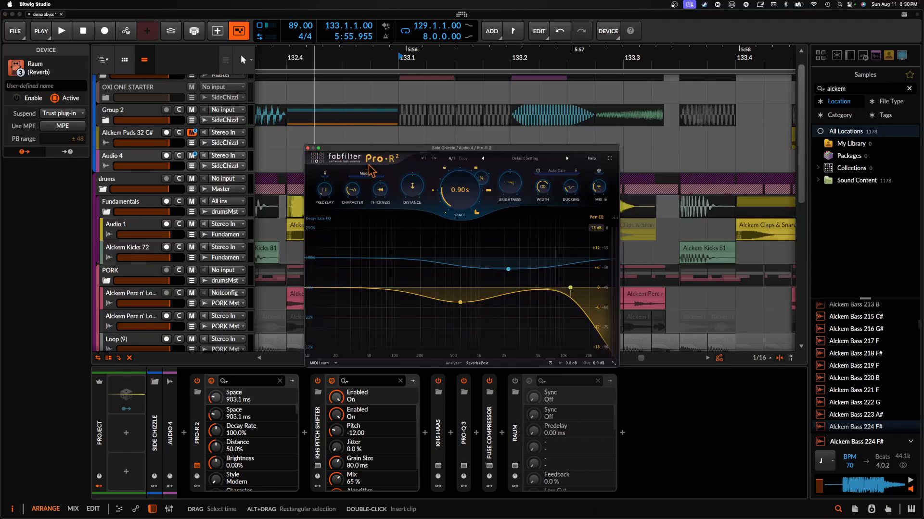
{"action": "left_click", "coordinate": [308, 149]}
- Place the playback start at 129.1, the beginning of Main Section 1A, on the Alckem Pads 32 C# track
{"action": "scroll", "coordinate": [402, 206], "scroll_direction": "down", "scroll_amount": 5}
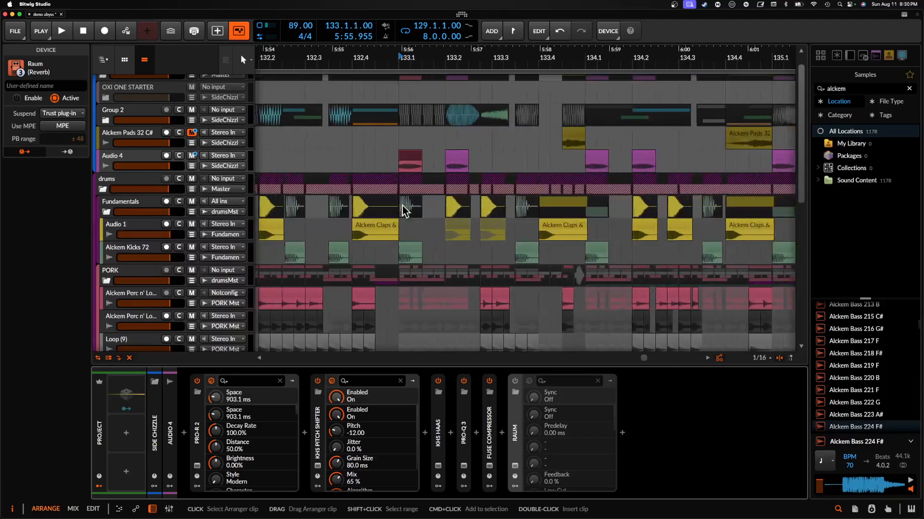
{"action": "scroll", "coordinate": [402, 206], "scroll_direction": "down", "scroll_amount": 6}
{"action": "scroll", "coordinate": [402, 204], "scroll_direction": "up", "scroll_amount": 8}
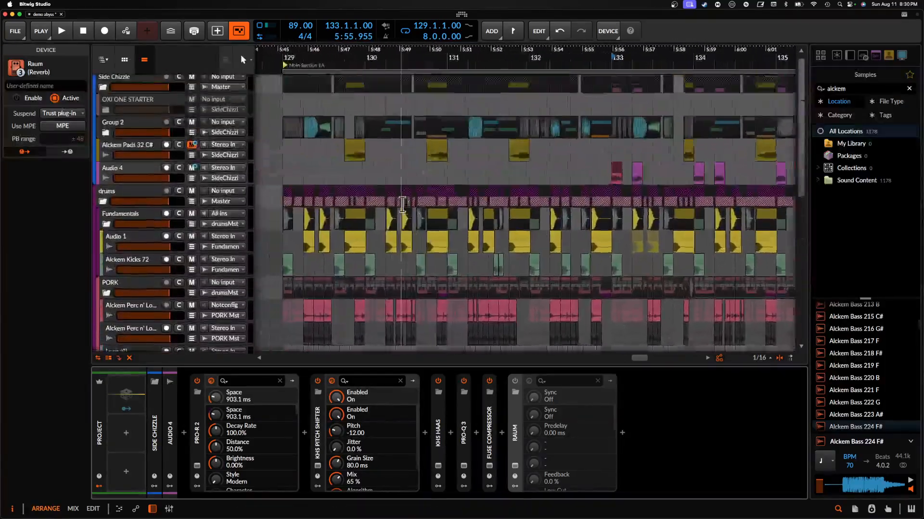
{"action": "scroll", "coordinate": [402, 204], "scroll_direction": "left", "scroll_amount": 5}
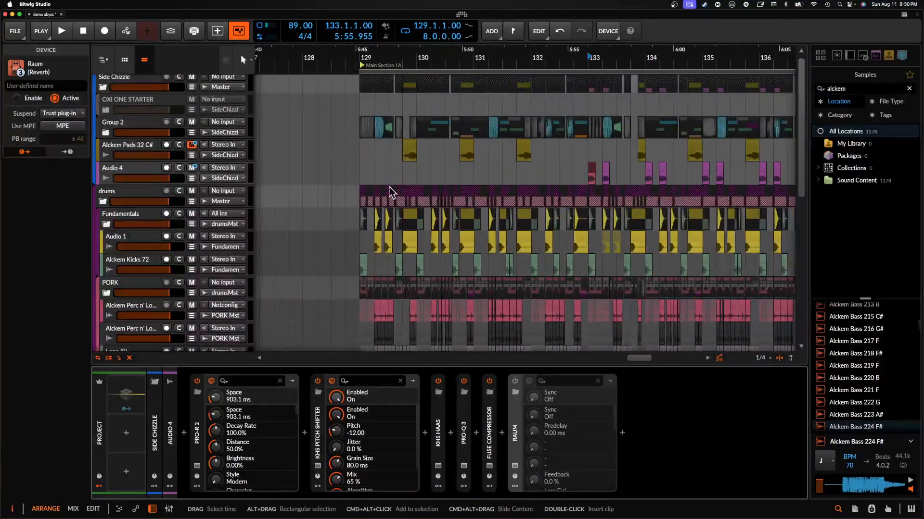
{"action": "left_click", "coordinate": [361, 157]}
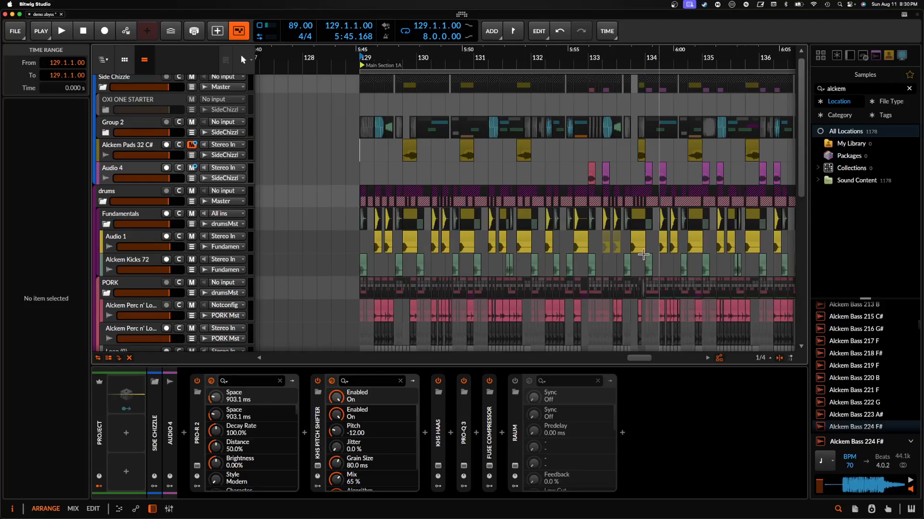
- Select the first Alckem Perc n' Loops 79 clip at 134.1 on the last track of the PORK group
{"action": "scroll", "coordinate": [523, 251], "scroll_direction": "up", "scroll_amount": 2}
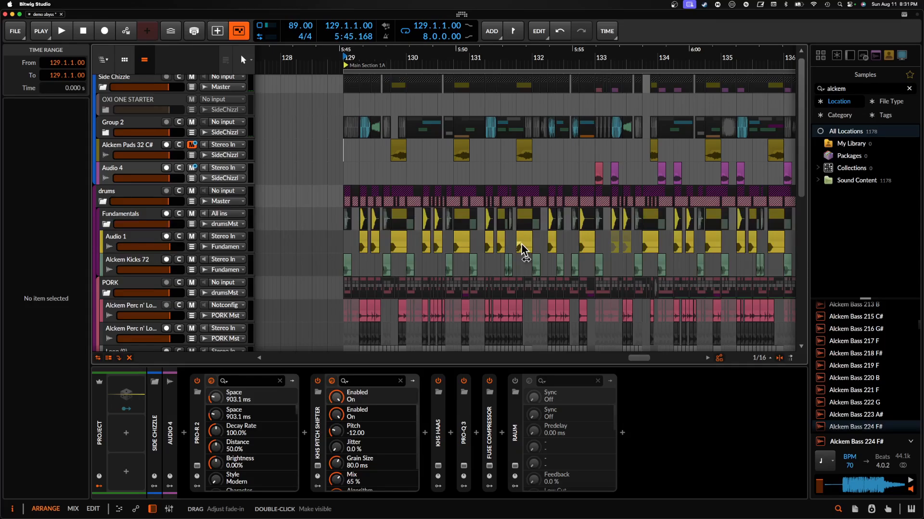
{"action": "scroll", "coordinate": [522, 245], "scroll_direction": "down", "scroll_amount": 3}
{"action": "scroll", "coordinate": [520, 241], "scroll_direction": "up", "scroll_amount": 3}
{"action": "scroll", "coordinate": [521, 247], "scroll_direction": "down", "scroll_amount": 5}
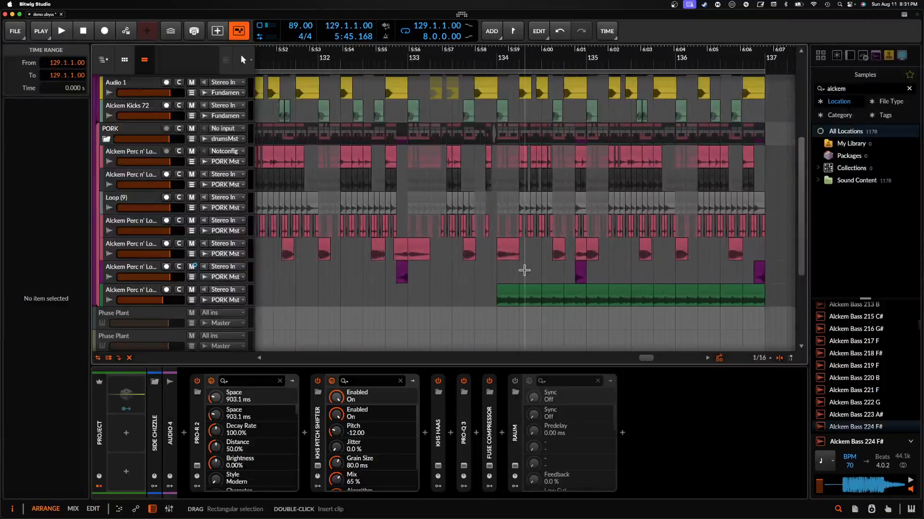
{"action": "left_click", "coordinate": [508, 288]}
{"action": "scroll", "coordinate": [507, 288], "scroll_direction": "up", "scroll_amount": 5}
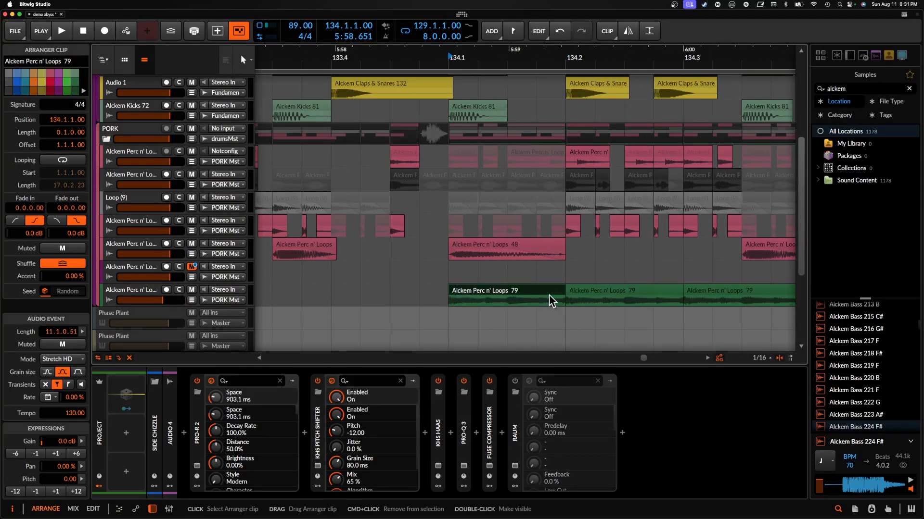
- Switch to the Music app, play the song FAAFO from the Songs library as a reference, and close the window
{"action": "left_click", "coordinate": [914, 251]}
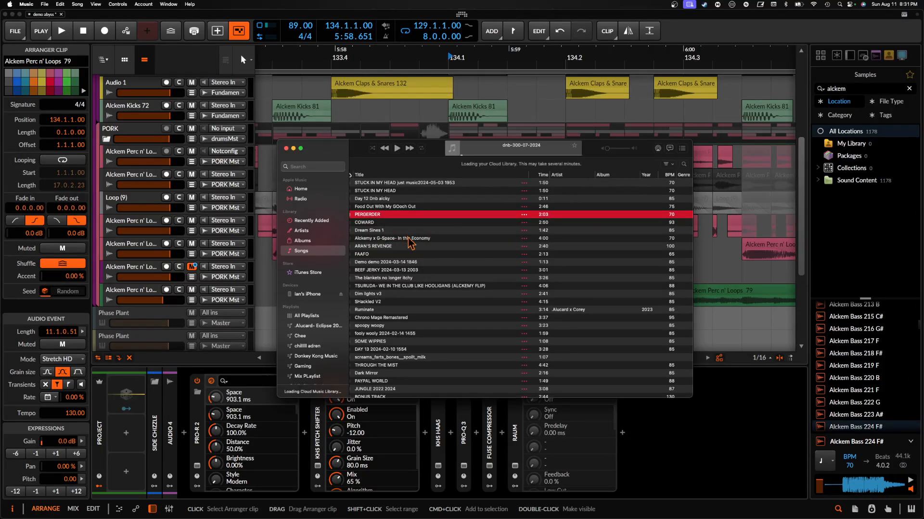
{"action": "left_click", "coordinate": [396, 254]}
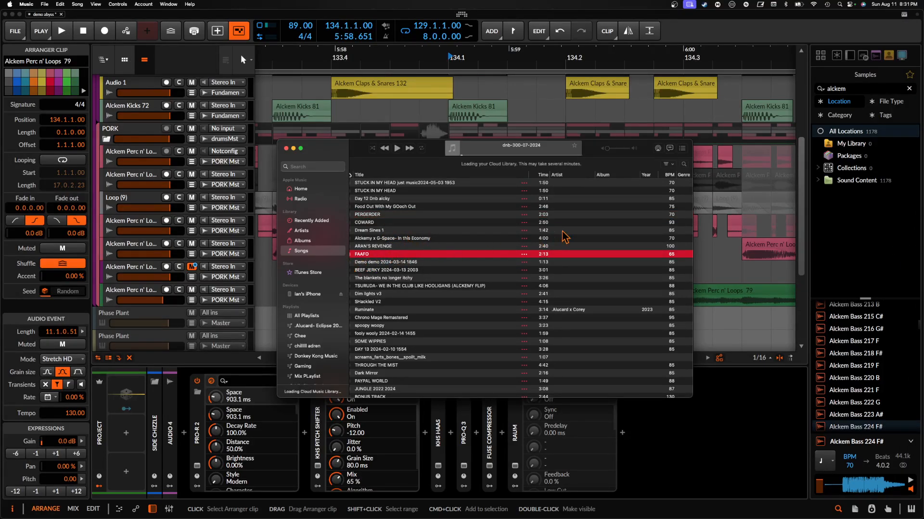
{"action": "left_click", "coordinate": [395, 149]}
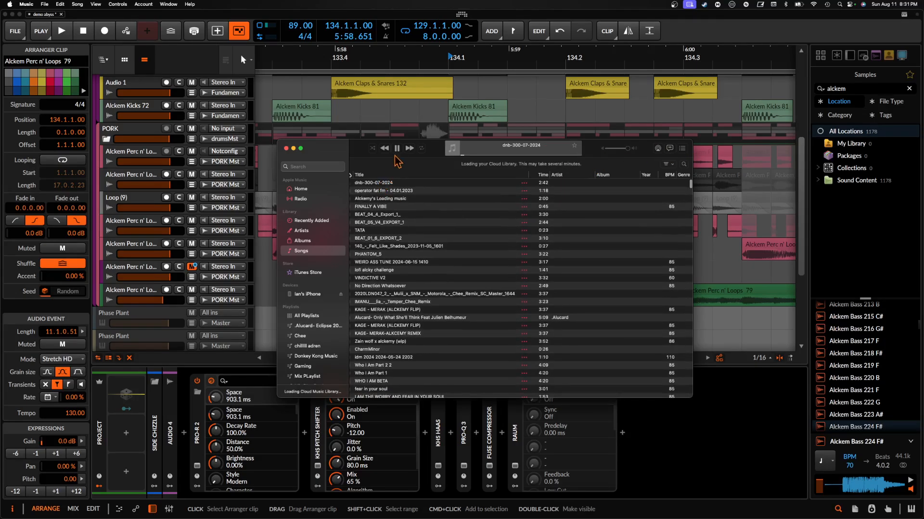
{"action": "scroll", "coordinate": [399, 284], "scroll_direction": "down", "scroll_amount": 5}
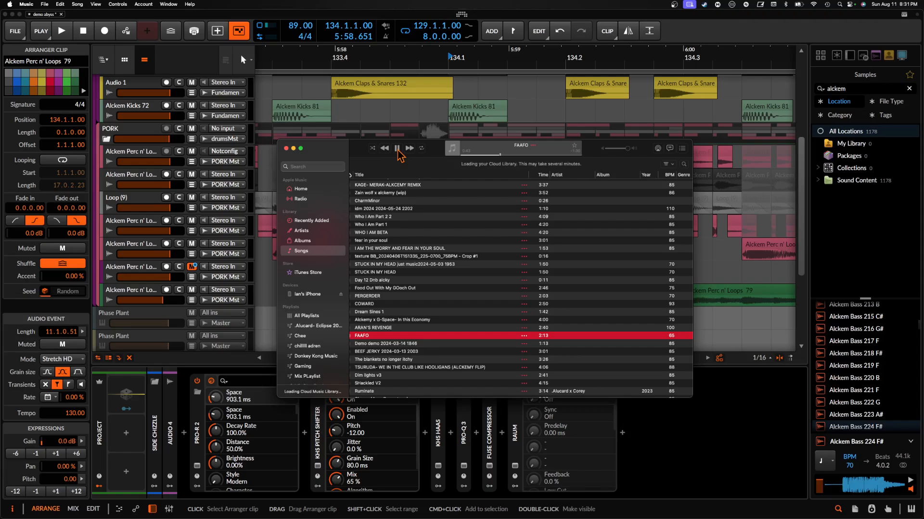
{"action": "left_click", "coordinate": [287, 149]}
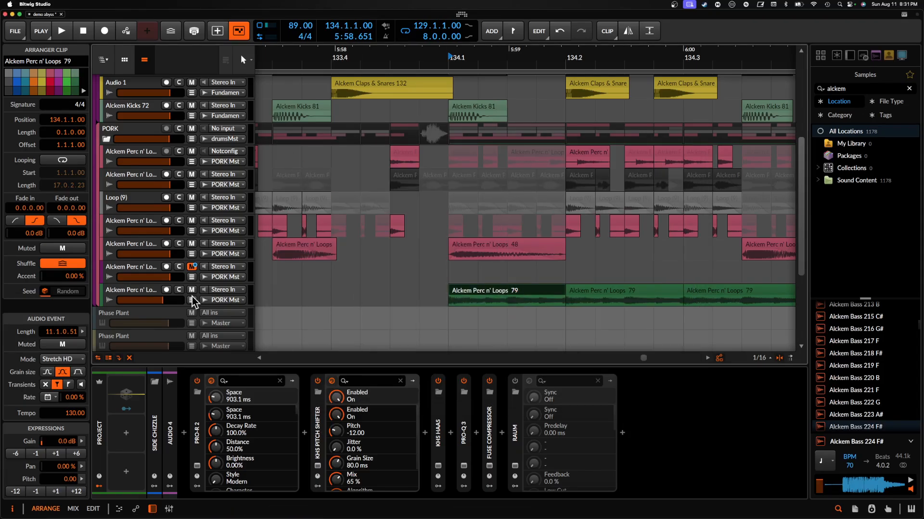
- Solo the Alckem Perc n' Loops 79 track, play it from 134.1, and stop playback
{"action": "left_click", "coordinate": [179, 290]}
{"action": "scroll", "coordinate": [501, 263], "scroll_direction": "down", "scroll_amount": 5}
{"action": "key", "text": "space"}
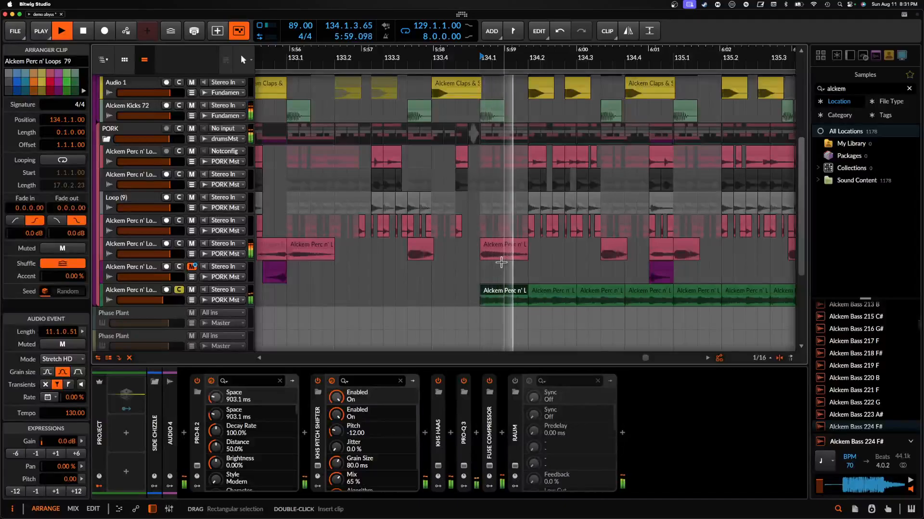
{"action": "scroll", "coordinate": [501, 263], "scroll_direction": "right", "scroll_amount": 2}
{"action": "scroll", "coordinate": [502, 263], "scroll_direction": "right", "scroll_amount": 2}
{"action": "scroll", "coordinate": [594, 262], "scroll_direction": "down", "scroll_amount": 5}
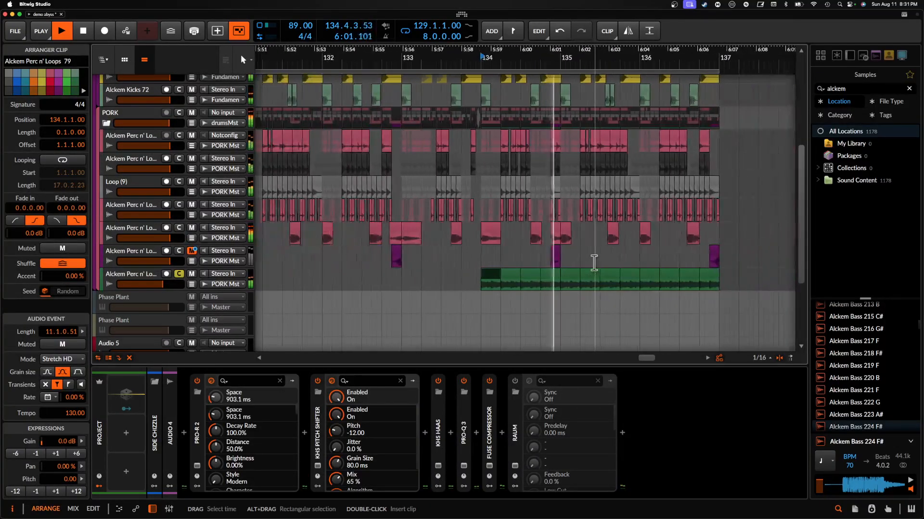
{"action": "scroll", "coordinate": [594, 265], "scroll_direction": "right", "scroll_amount": 2}
{"action": "scroll", "coordinate": [594, 265], "scroll_direction": "right", "scroll_amount": 2}
{"action": "key", "text": "space"}
{"action": "scroll", "coordinate": [587, 271], "scroll_direction": "up", "scroll_amount": 5}
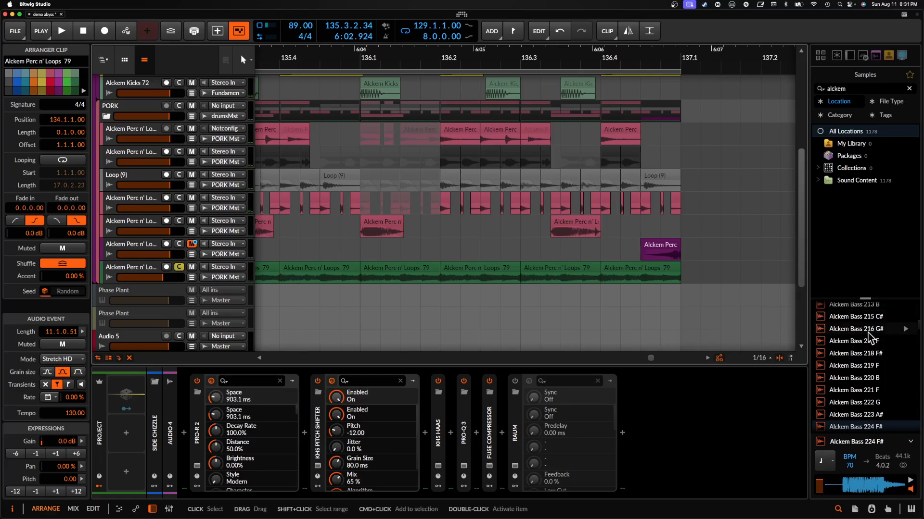
- Search the samples for "alckem loop" and audition Alckem Perc n' Loops 97 and Alckem Perc n' Loops 79
{"action": "left_click", "coordinate": [854, 90]}
{"action": "type", "text": "loop"}
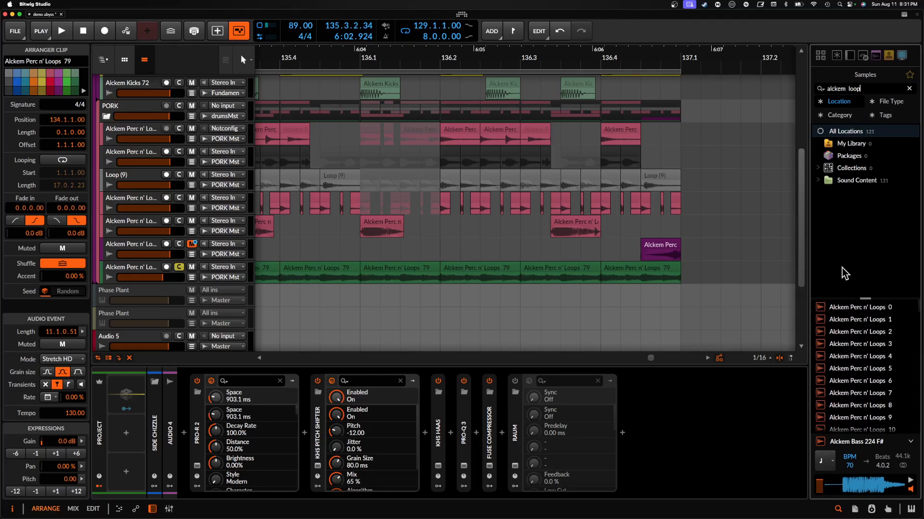
{"action": "scroll", "coordinate": [897, 343], "scroll_direction": "down", "scroll_amount": 10}
{"action": "left_click", "coordinate": [897, 371]}
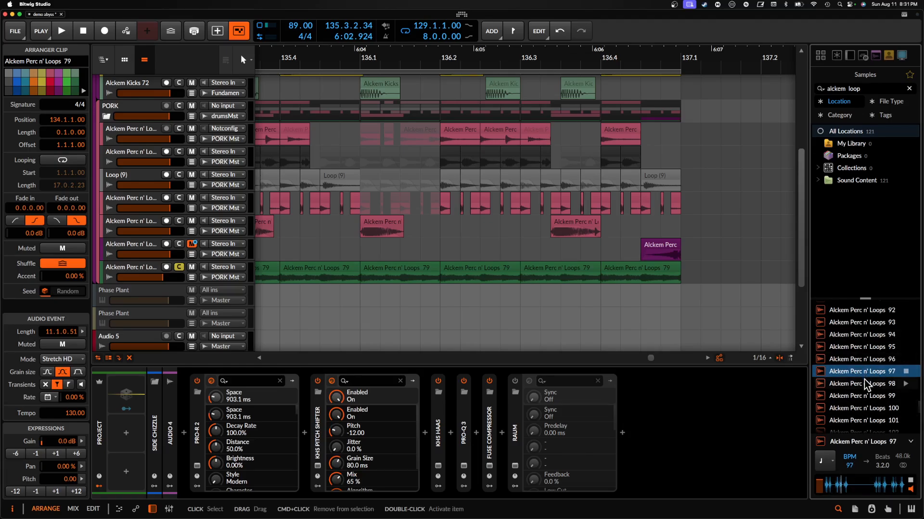
{"action": "scroll", "coordinate": [865, 371], "scroll_direction": "up", "scroll_amount": 4}
{"action": "scroll", "coordinate": [865, 372], "scroll_direction": "up", "scroll_amount": 2}
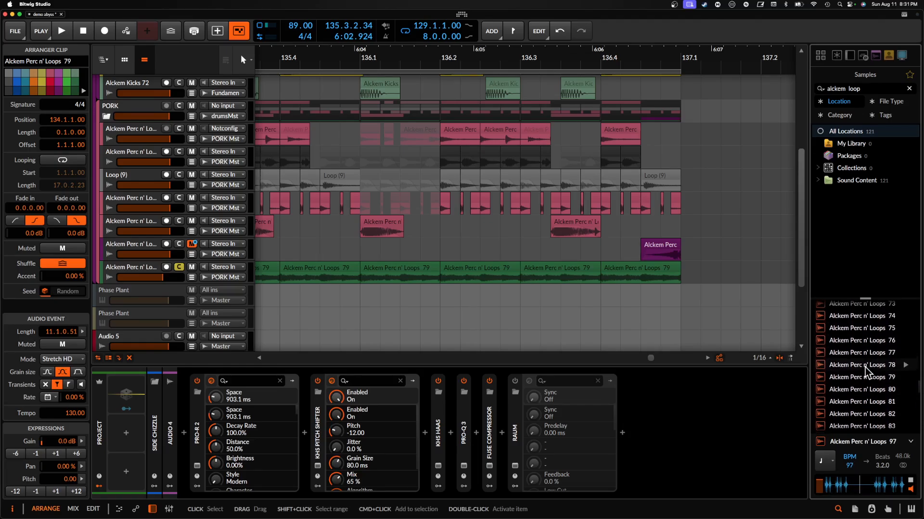
{"action": "left_click", "coordinate": [863, 375]}
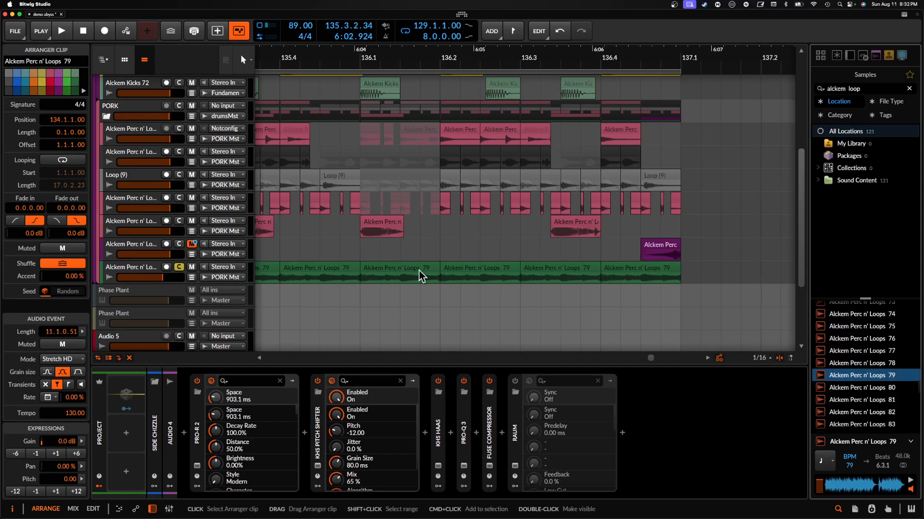
- Select the Alckem Perc n' Loops 79 clip at 134.1, unsolo its track, and solo the drums group
{"action": "scroll", "coordinate": [421, 275], "scroll_direction": "down", "scroll_amount": 5}
{"action": "left_click", "coordinate": [385, 273]}
{"action": "scroll", "coordinate": [386, 272], "scroll_direction": "down", "scroll_amount": 4}
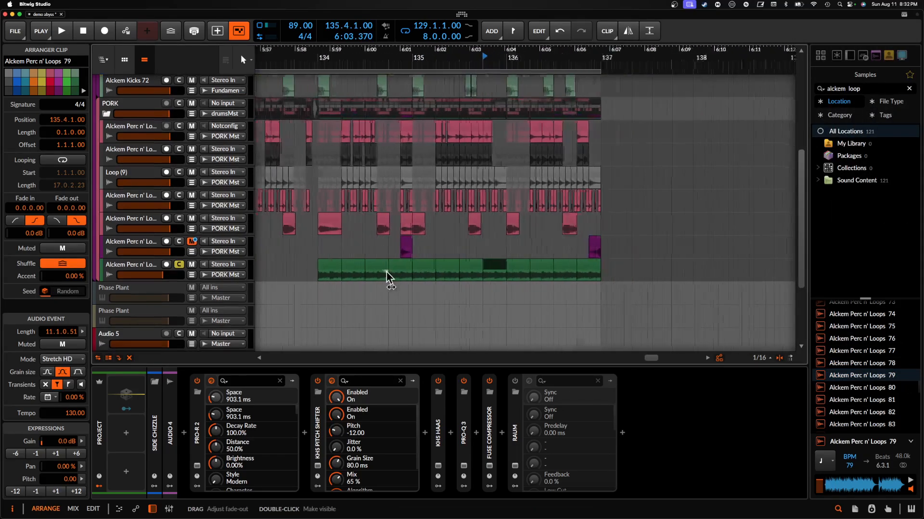
{"action": "left_click", "coordinate": [386, 273]}
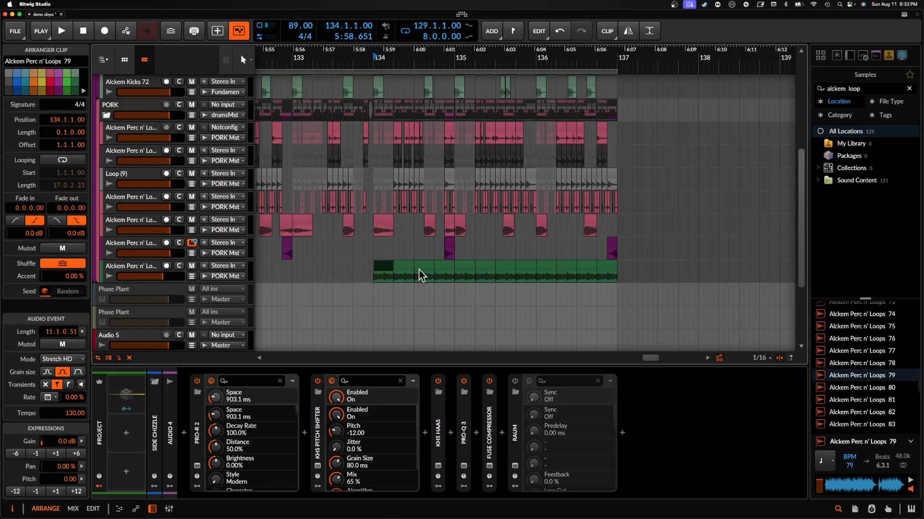
{"action": "scroll", "coordinate": [380, 255], "scroll_direction": "up", "scroll_amount": 4}
{"action": "scroll", "coordinate": [213, 147], "scroll_direction": "up", "scroll_amount": 3}
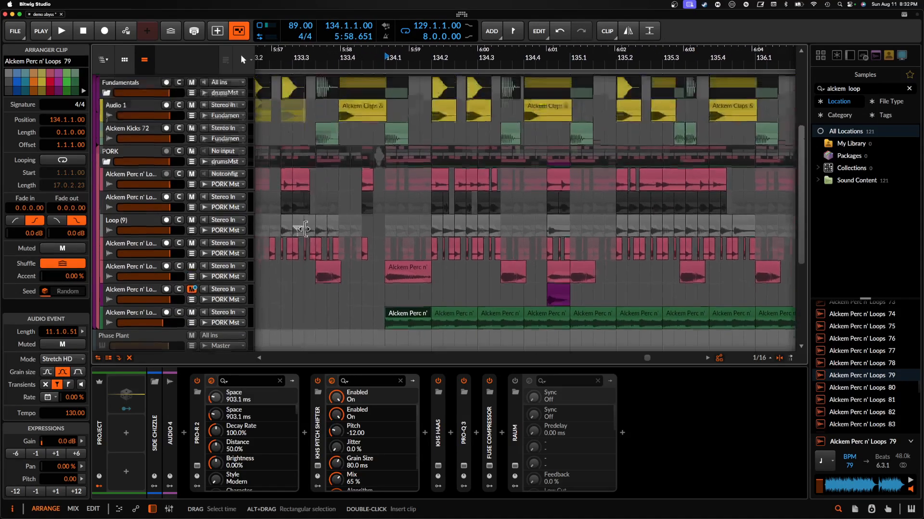
{"action": "scroll", "coordinate": [374, 218], "scroll_direction": "down", "scroll_amount": 2}
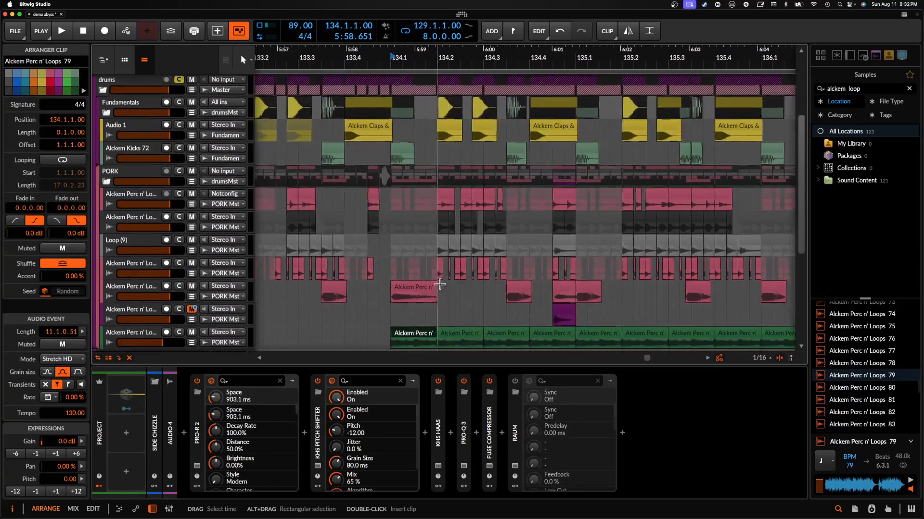
- Play the drums from the Alckem Perc n' Loops 48 clip at 134.1 while toggling solo on the Alckem Perc n' Loops 79 track
{"action": "left_click", "coordinate": [421, 276]}
{"action": "key", "text": "space"}
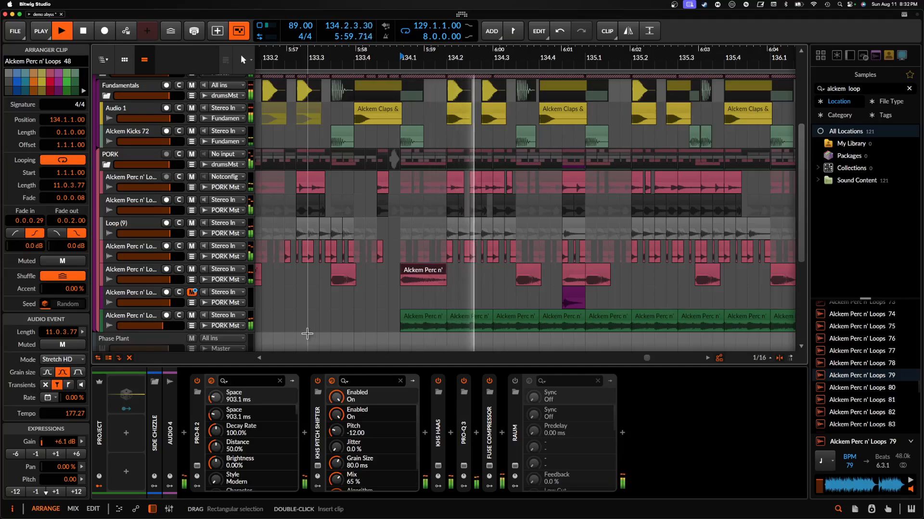
{"action": "left_click", "coordinate": [179, 316]}
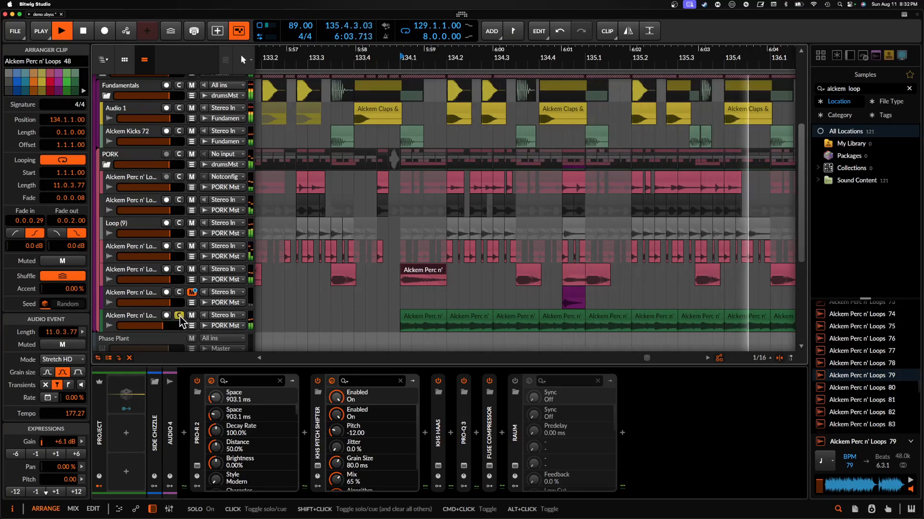
{"action": "left_click", "coordinate": [179, 316]}
{"action": "scroll", "coordinate": [384, 284], "scroll_direction": "down", "scroll_amount": 3}
{"action": "scroll", "coordinate": [385, 285], "scroll_direction": "right", "scroll_amount": 1}
{"action": "scroll", "coordinate": [385, 284], "scroll_direction": "up", "scroll_amount": 3}
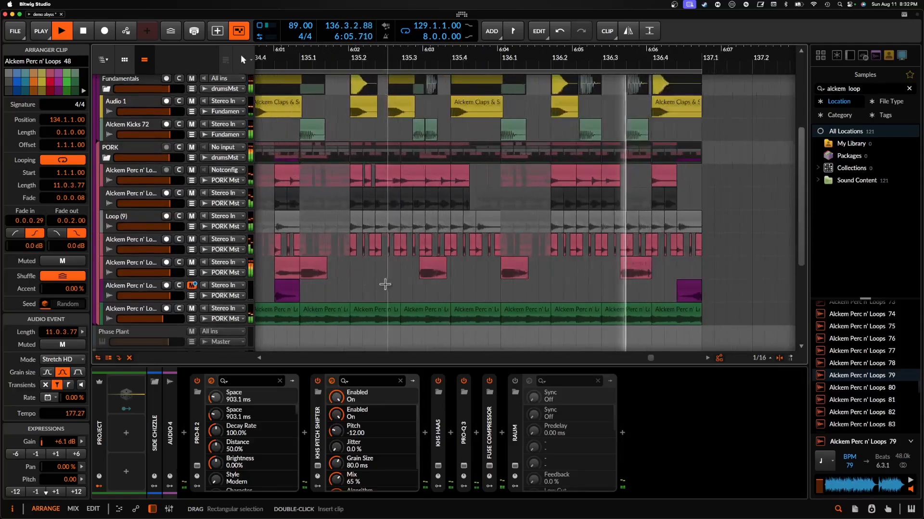
- Stop playback and select the Alckem Perc n' Loops 79 clips at 135.1 and 134.1 in turn
{"action": "left_click", "coordinate": [314, 313]}
{"action": "scroll", "coordinate": [303, 305], "scroll_direction": "left", "scroll_amount": 3}
{"action": "scroll", "coordinate": [305, 304], "scroll_direction": "down", "scroll_amount": 2}
{"action": "scroll", "coordinate": [305, 304], "scroll_direction": "left", "scroll_amount": 3}
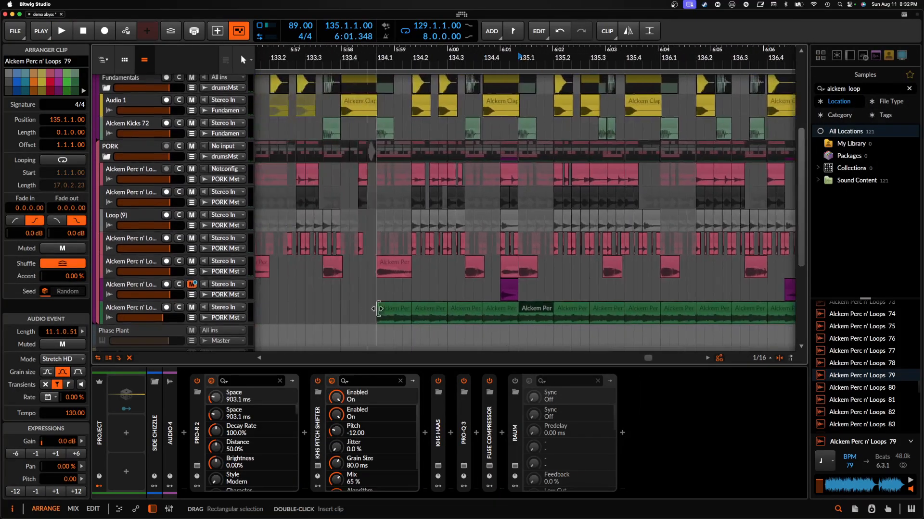
{"action": "left_click", "coordinate": [397, 313]}
{"action": "scroll", "coordinate": [397, 310], "scroll_direction": "left", "scroll_amount": 2}
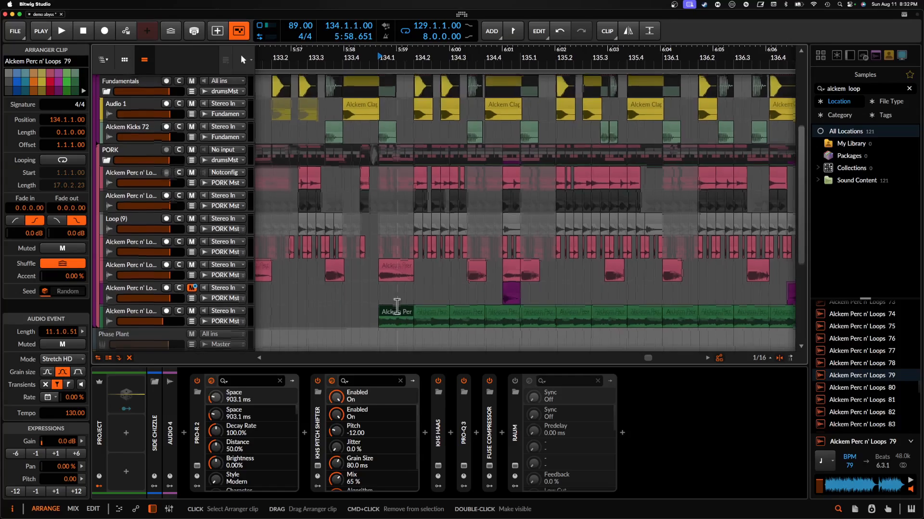
- Select the Alckem Pads 32 C# clips at 134.1 and 138.3 on the Audio 4 track, one after the other
{"action": "scroll", "coordinate": [391, 288], "scroll_direction": "up", "scroll_amount": 3}
{"action": "scroll", "coordinate": [390, 259], "scroll_direction": "up", "scroll_amount": 3}
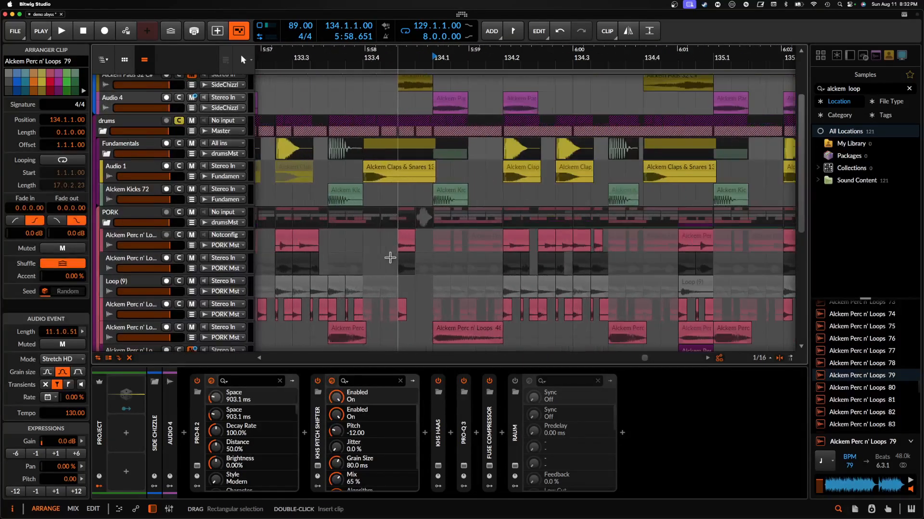
{"action": "scroll", "coordinate": [390, 258], "scroll_direction": "up", "scroll_amount": 3}
{"action": "left_click", "coordinate": [455, 177]}
{"action": "scroll", "coordinate": [455, 177], "scroll_direction": "down", "scroll_amount": 5}
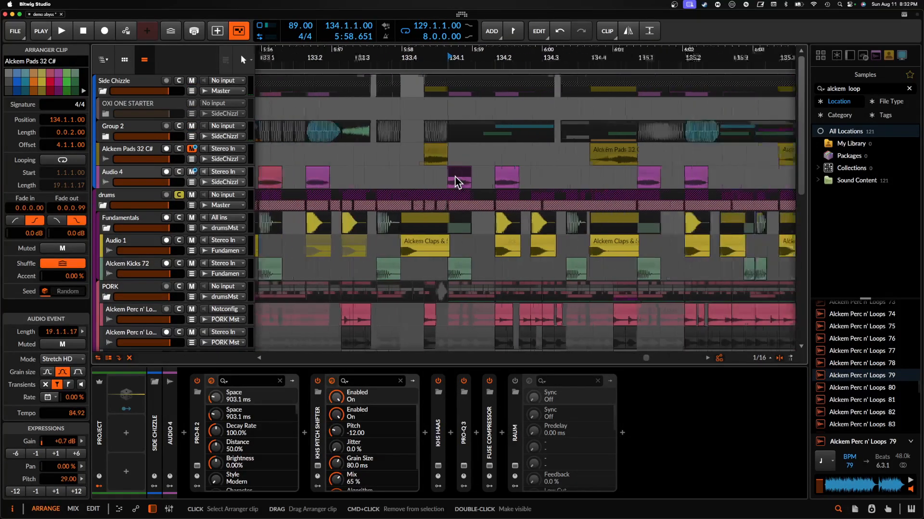
{"action": "scroll", "coordinate": [455, 176], "scroll_direction": "right", "scroll_amount": 5}
{"action": "left_click", "coordinate": [448, 175]}
- Play the long Alckem Pads 32 C# clip from 138.3 and solo the Audio 4 track
{"action": "scroll", "coordinate": [448, 178], "scroll_direction": "up", "scroll_amount": 2}
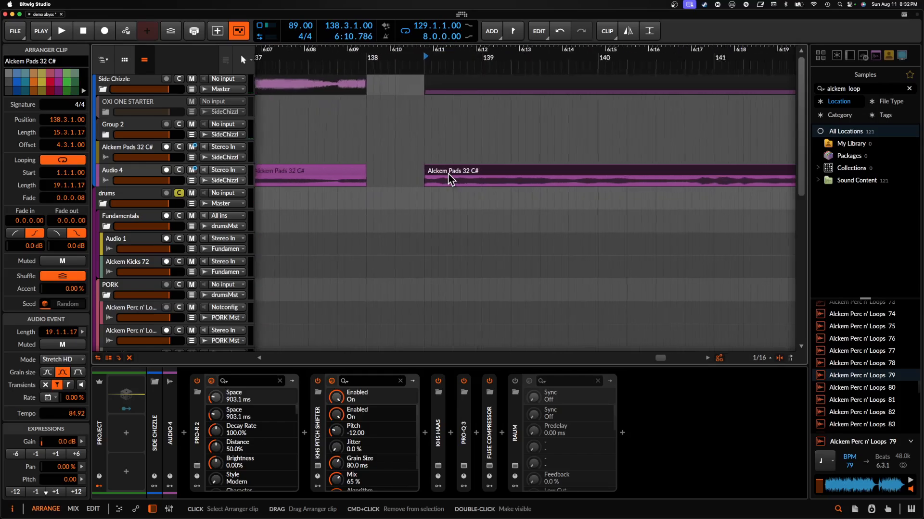
{"action": "scroll", "coordinate": [448, 179], "scroll_direction": "down", "scroll_amount": 2}
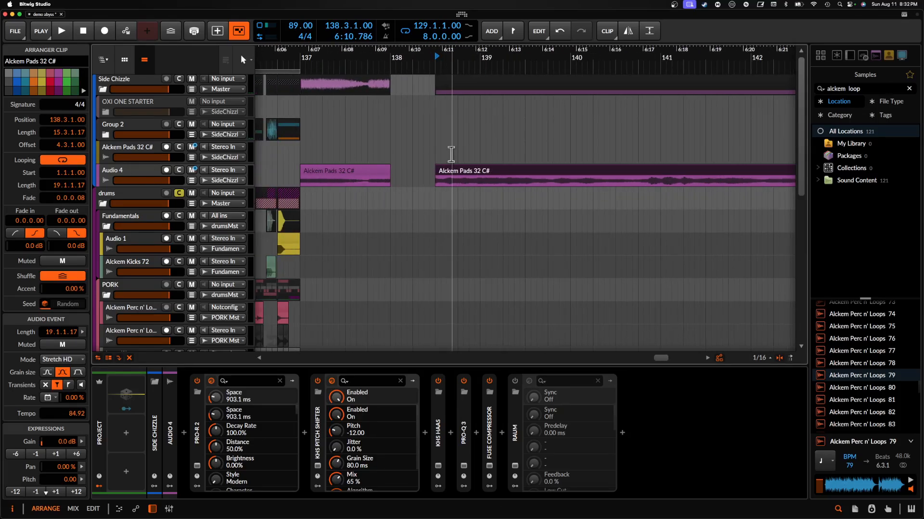
{"action": "scroll", "coordinate": [454, 171], "scroll_direction": "down", "scroll_amount": 2}
{"action": "key", "text": "space"}
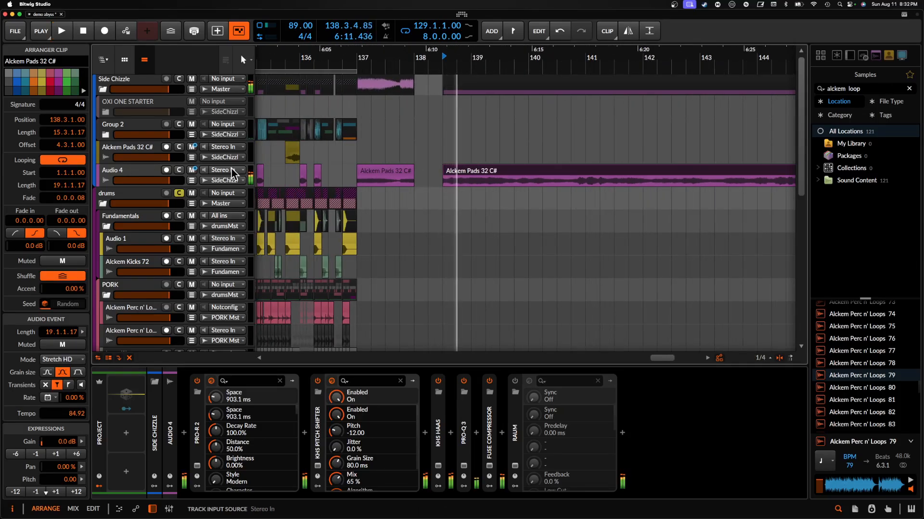
{"action": "left_click", "coordinate": [179, 171]}
{"action": "key", "text": "space"}
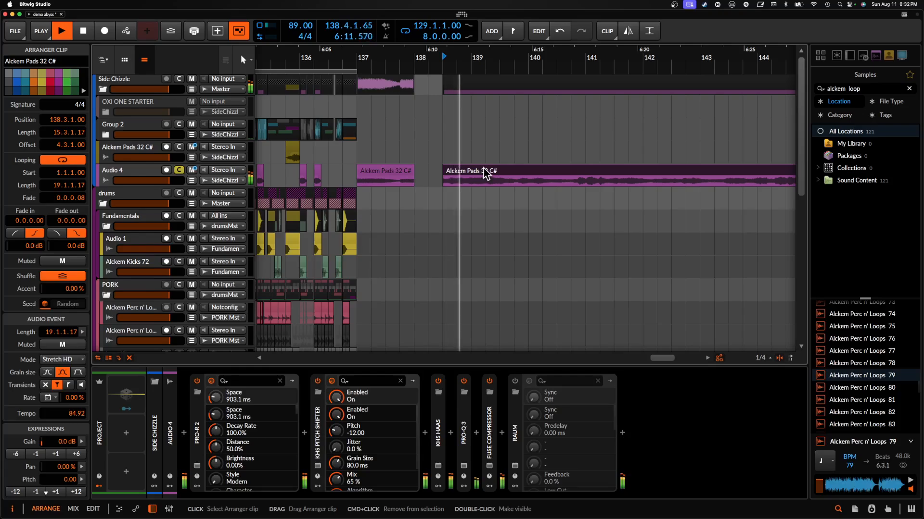
- Compare the pad with the devices from Pro-R 2 through Fuse Compressor disabled and re-enabled, and stop playback
{"action": "scroll", "coordinate": [483, 172], "scroll_direction": "down", "scroll_amount": 2}
{"action": "left_click", "coordinate": [215, 428]}
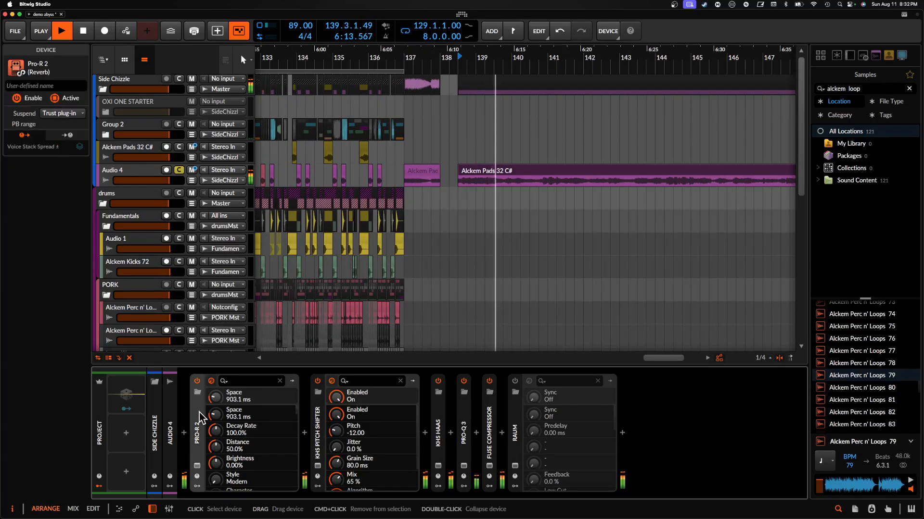
{"action": "left_click", "coordinate": [495, 428], "text": "shift"}
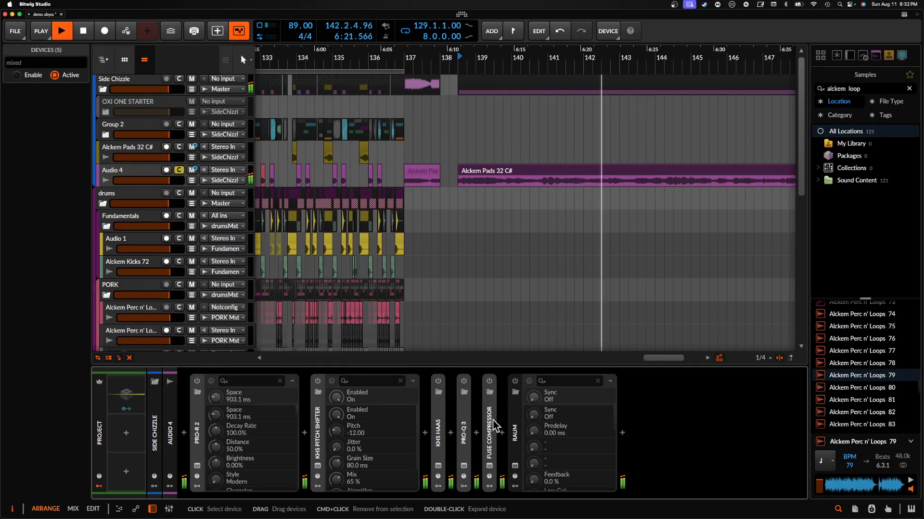
{"action": "key", "text": "y"}
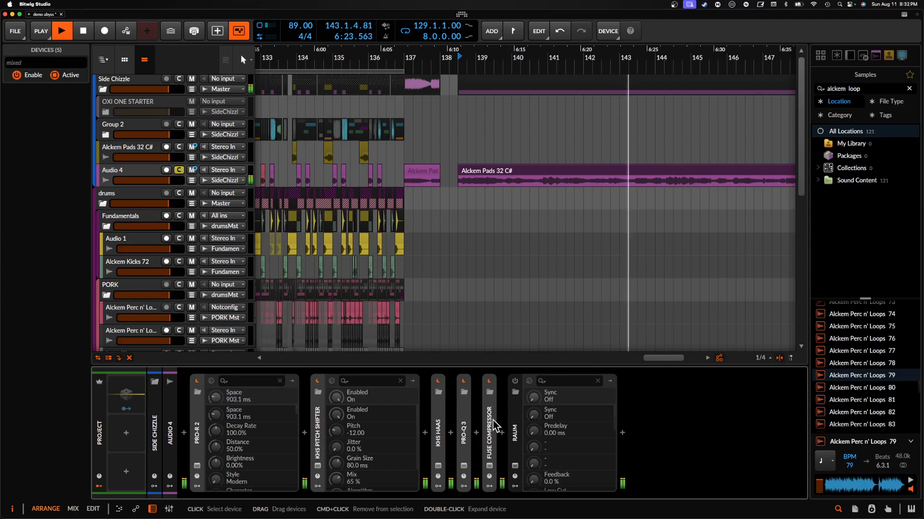
{"action": "key", "text": "space"}
- Unsolo the Audio 4 track and set the play position to the start of Main Section 1A at 129.1
{"action": "scroll", "coordinate": [505, 199], "scroll_direction": "left", "scroll_amount": 5}
{"action": "scroll", "coordinate": [506, 203], "scroll_direction": "up", "scroll_amount": 5}
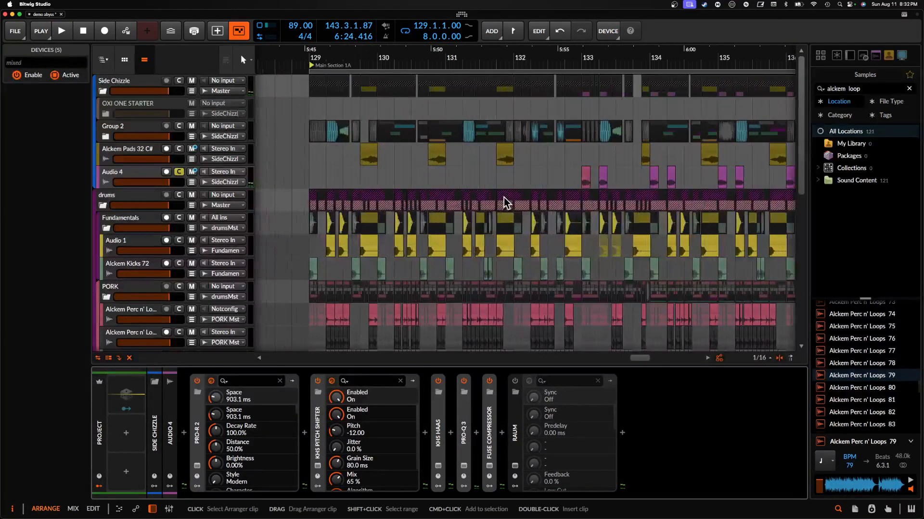
{"action": "scroll", "coordinate": [506, 202], "scroll_direction": "right", "scroll_amount": 3}
{"action": "scroll", "coordinate": [504, 201], "scroll_direction": "right", "scroll_amount": 2}
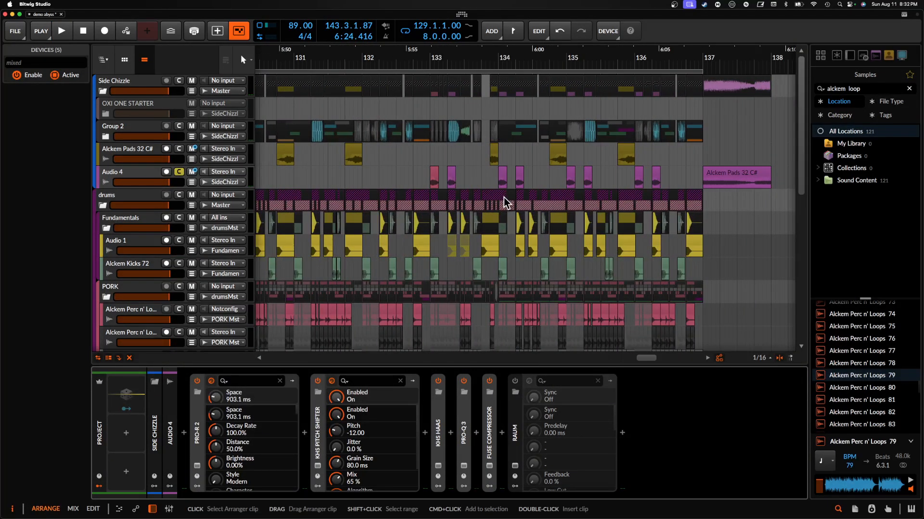
{"action": "scroll", "coordinate": [330, 177], "scroll_direction": "left", "scroll_amount": 8}
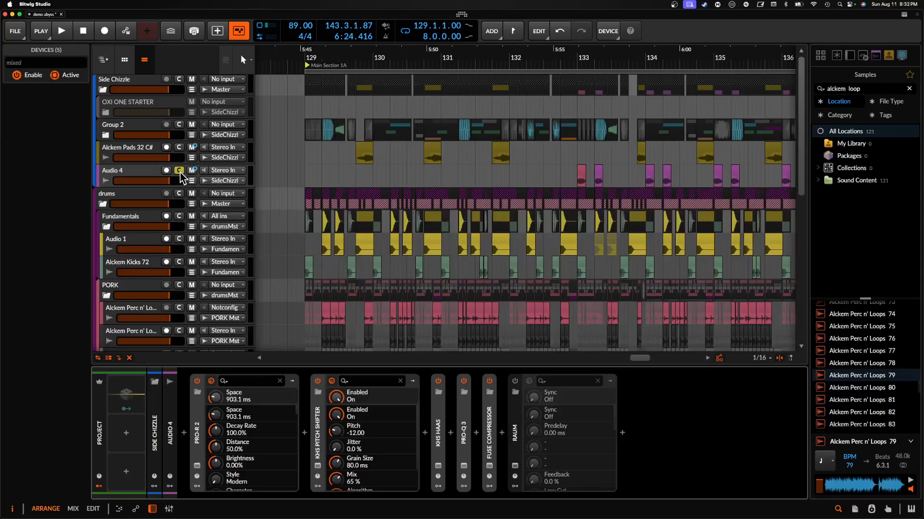
{"action": "left_click", "coordinate": [179, 171]}
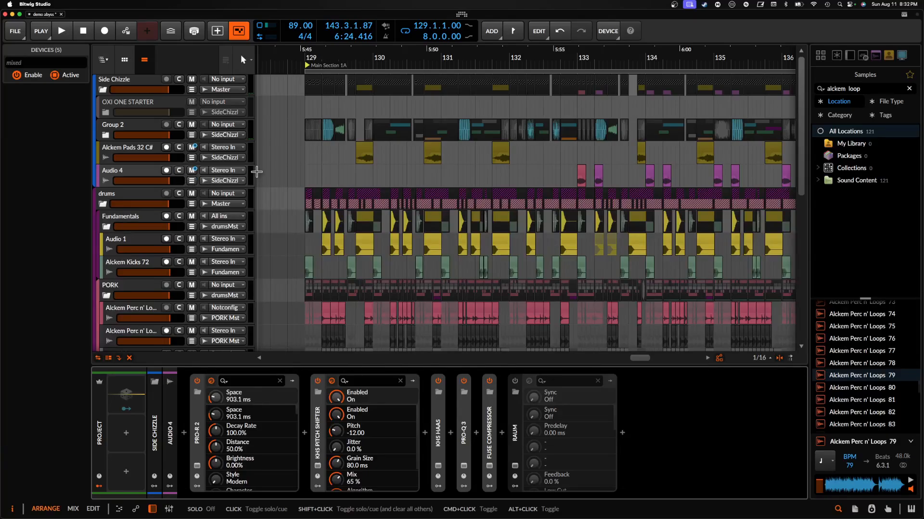
{"action": "left_click", "coordinate": [306, 179]}
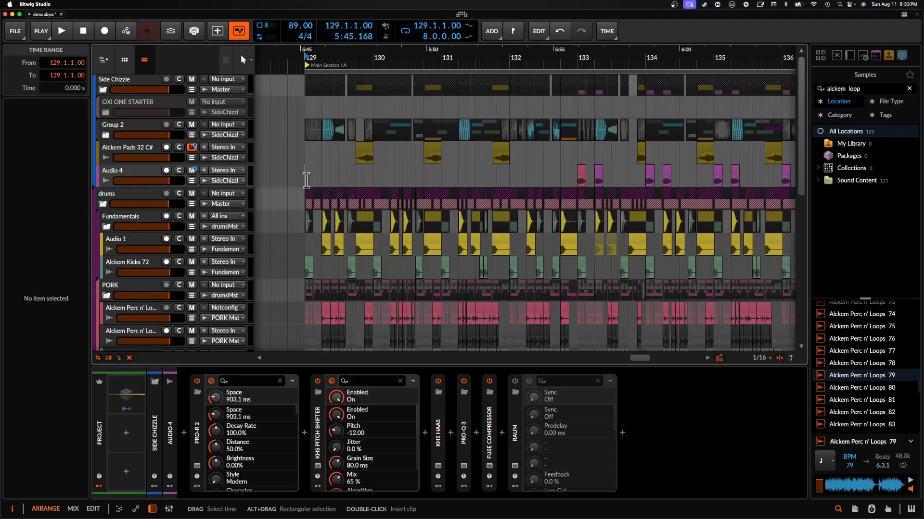
- Broaden the sample search to "alckem"
{"action": "scroll", "coordinate": [842, 358], "scroll_direction": "up", "scroll_amount": 15}
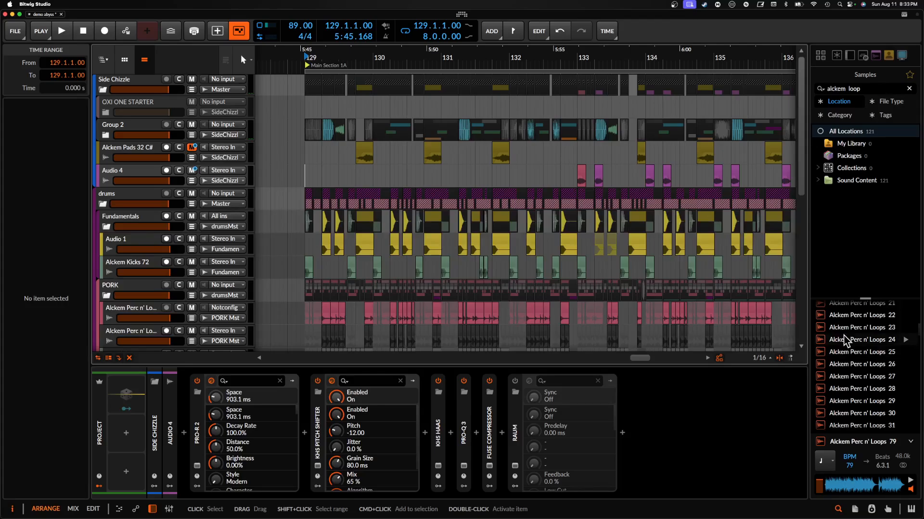
{"action": "left_click", "coordinate": [879, 89]}
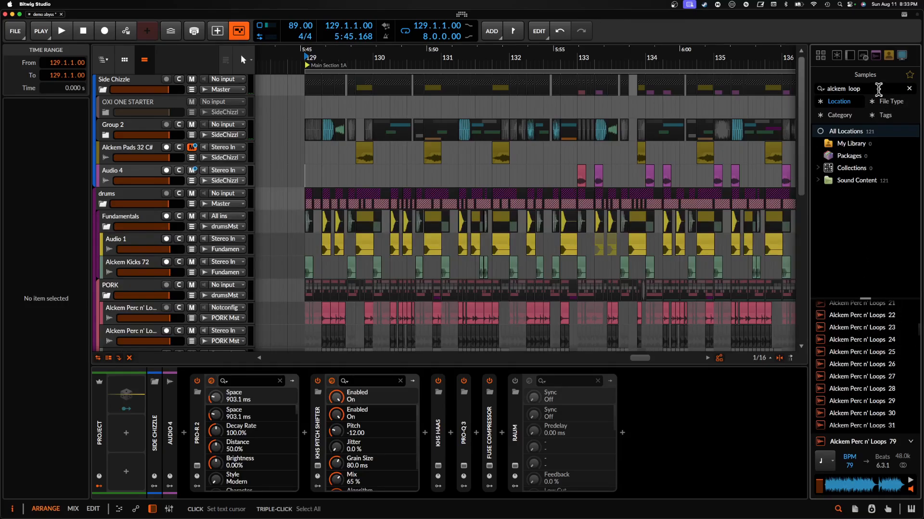
{"action": "key", "text": "BackSpace"}
{"action": "key", "text": "BackSpace"}
{"action": "key", "text": "BackSpace"}
{"action": "key", "text": "BackSpace"}
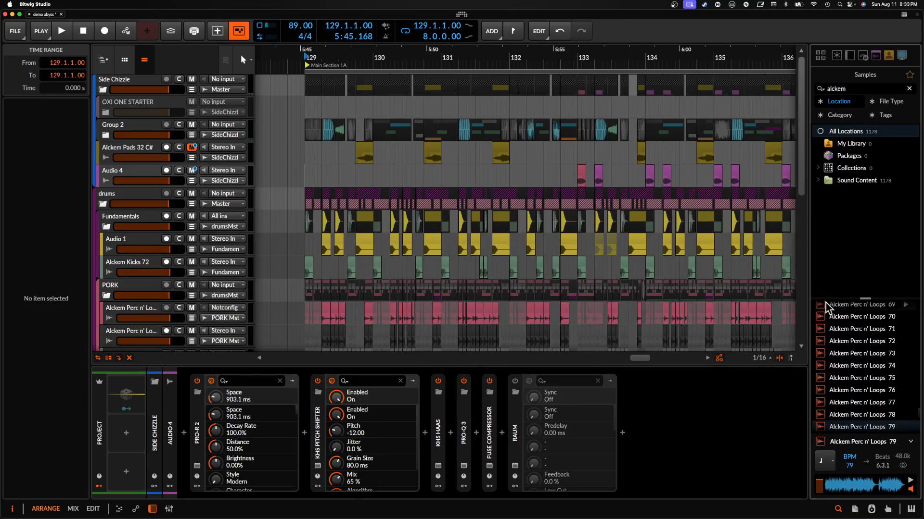
- Browse back to the Alckem Bass samples and audition Alckem Bass 110 D#, 116 C# and 125 F
{"action": "scroll", "coordinate": [825, 327], "scroll_direction": "up", "scroll_amount": 10}
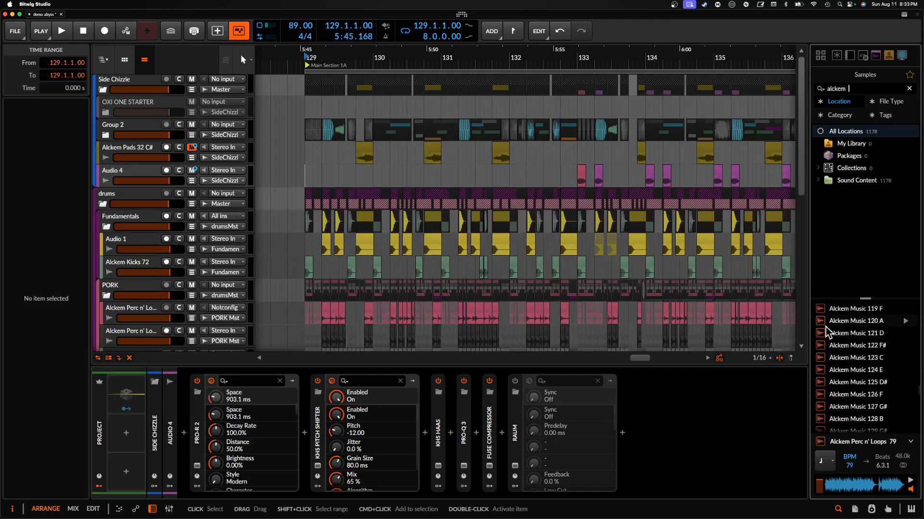
{"action": "scroll", "coordinate": [825, 327], "scroll_direction": "up", "scroll_amount": 15}
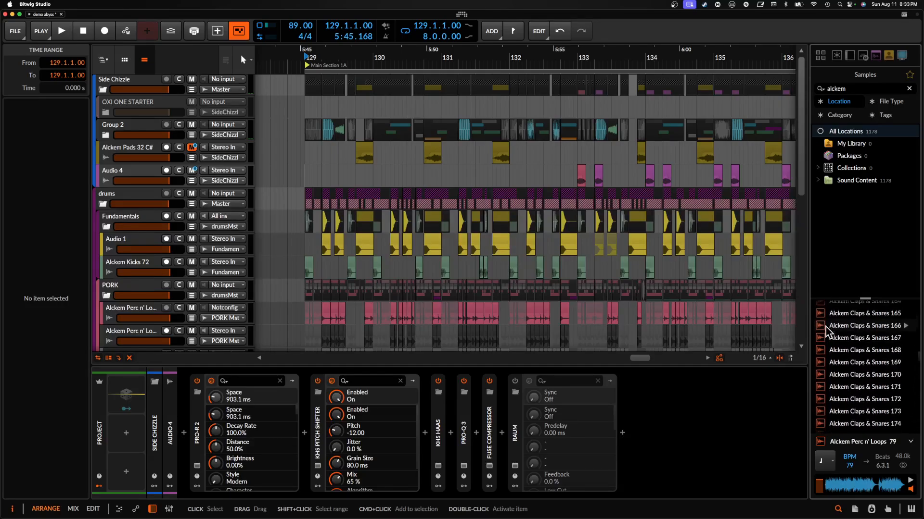
{"action": "scroll", "coordinate": [826, 327], "scroll_direction": "up", "scroll_amount": 15}
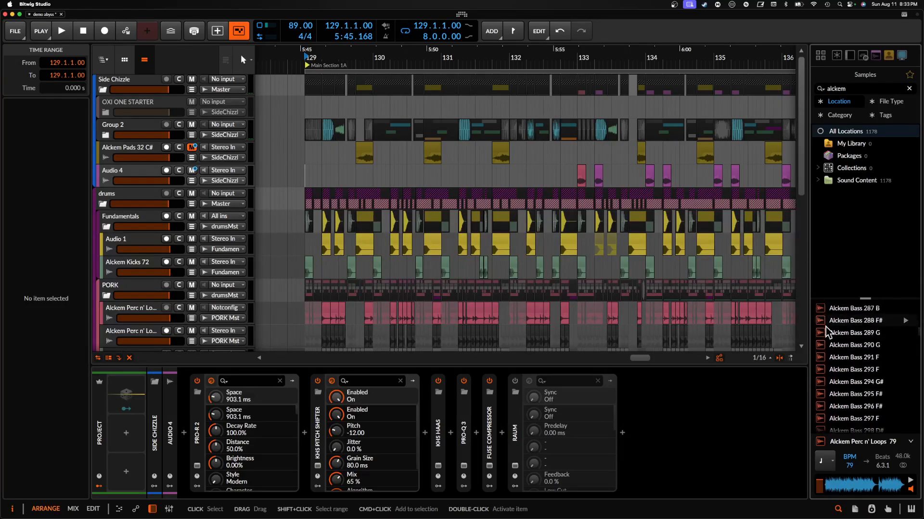
{"action": "scroll", "coordinate": [825, 327], "scroll_direction": "up", "scroll_amount": 15}
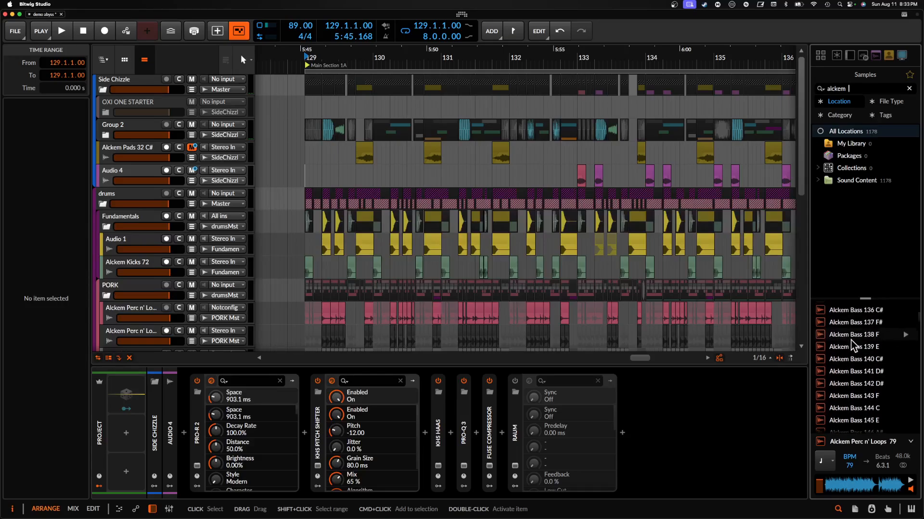
{"action": "scroll", "coordinate": [851, 344], "scroll_direction": "up", "scroll_amount": 10}
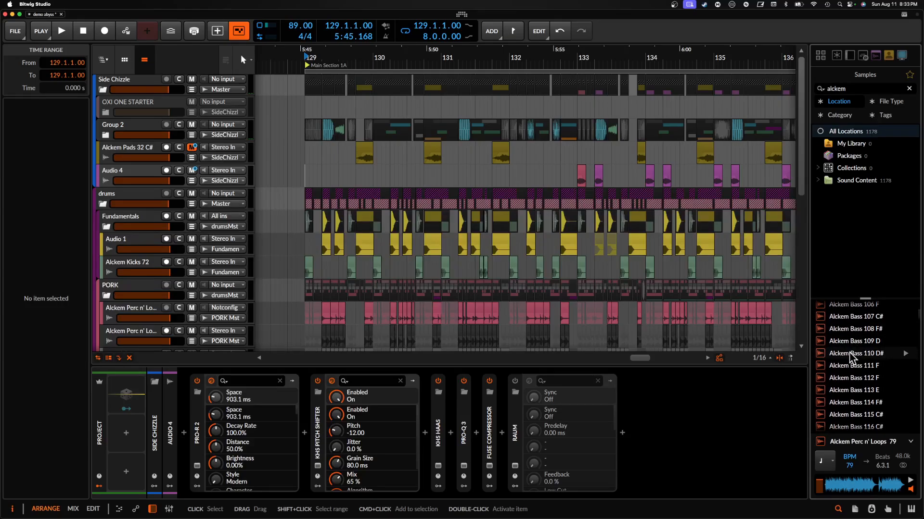
{"action": "scroll", "coordinate": [851, 359], "scroll_direction": "down", "scroll_amount": 1}
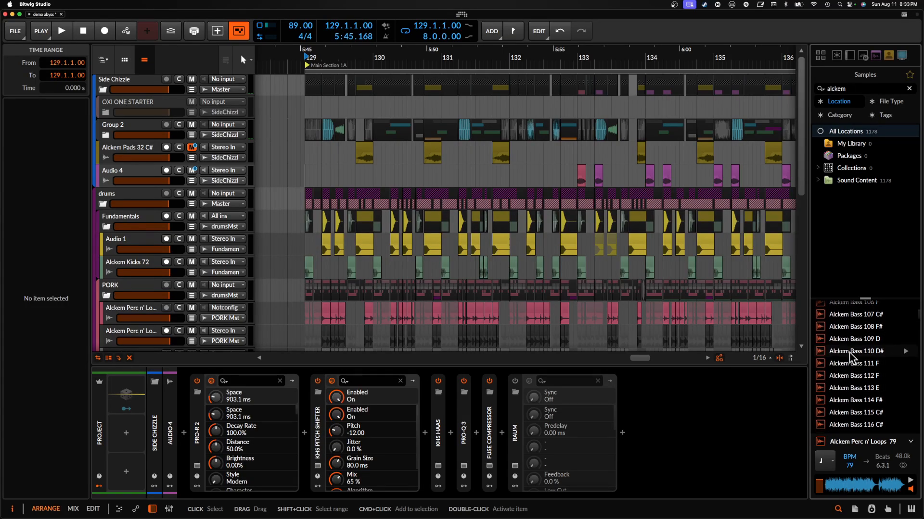
{"action": "left_click", "coordinate": [849, 353]}
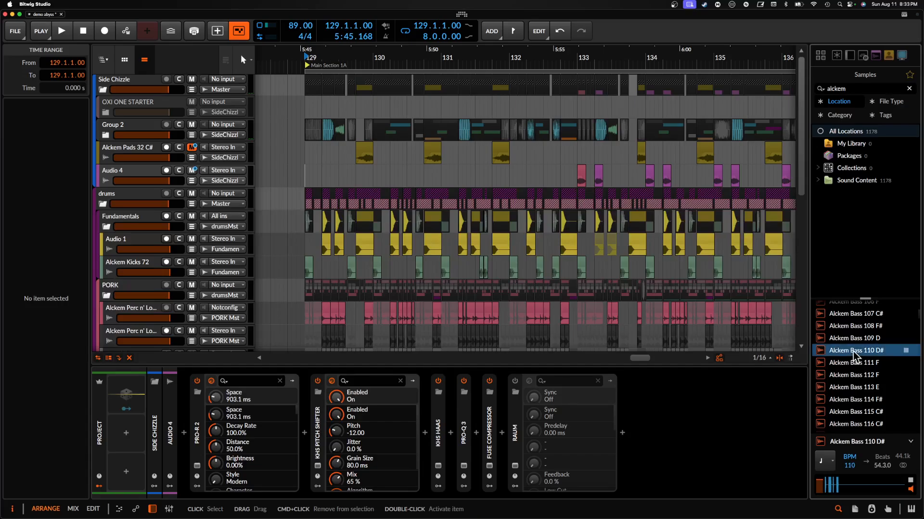
{"action": "scroll", "coordinate": [856, 356], "scroll_direction": "down", "scroll_amount": 3}
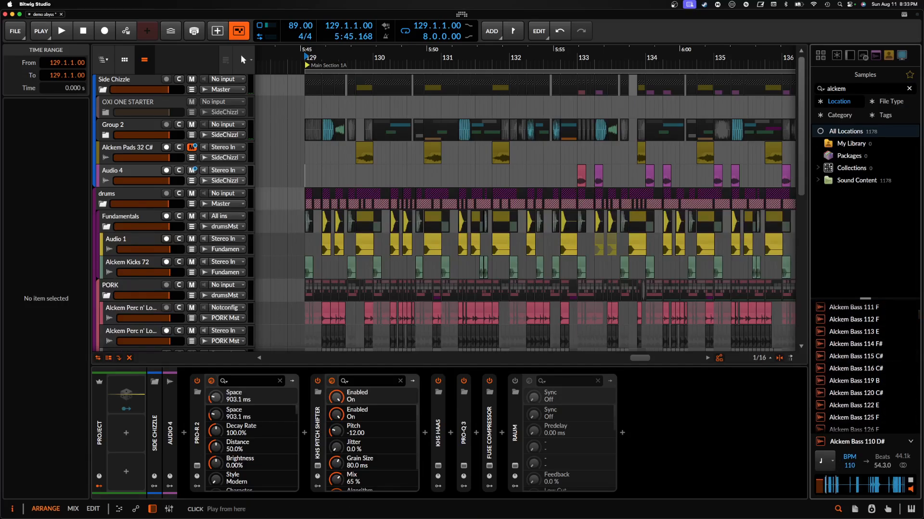
{"action": "left_click", "coordinate": [848, 368]}
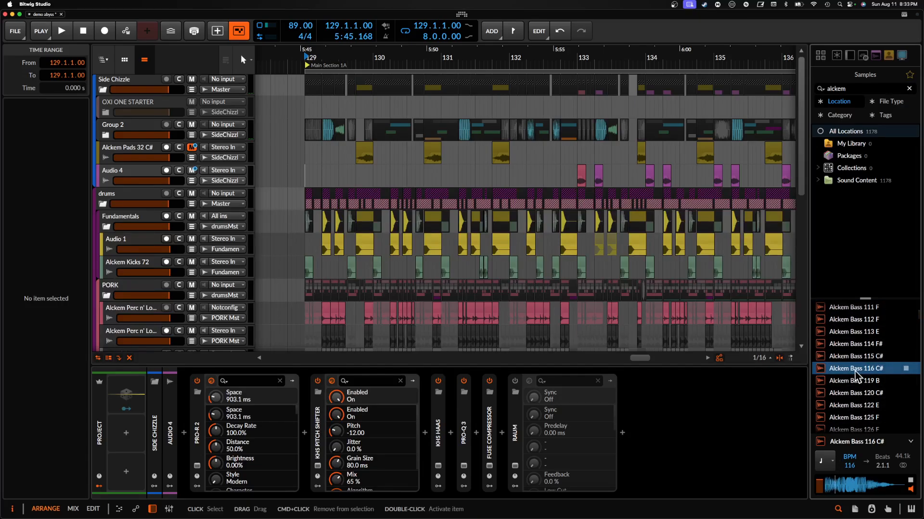
{"action": "scroll", "coordinate": [855, 377], "scroll_direction": "down", "scroll_amount": 2}
{"action": "left_click", "coordinate": [855, 391]}
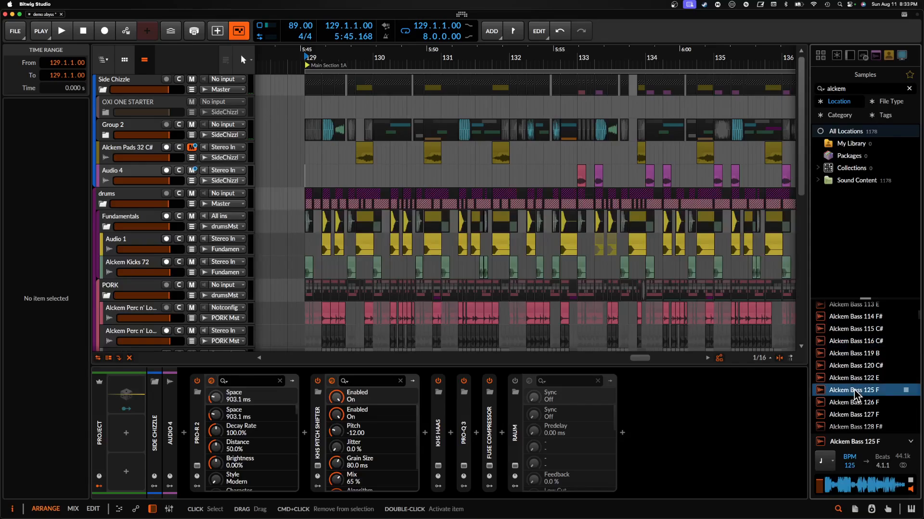
- Audition the samples Alckem Bass 127 F, 129 G, 131 F, 134 A and 136 C#
{"action": "scroll", "coordinate": [854, 393], "scroll_direction": "down", "scroll_amount": 1}
{"action": "scroll", "coordinate": [856, 400], "scroll_direction": "down", "scroll_amount": 2}
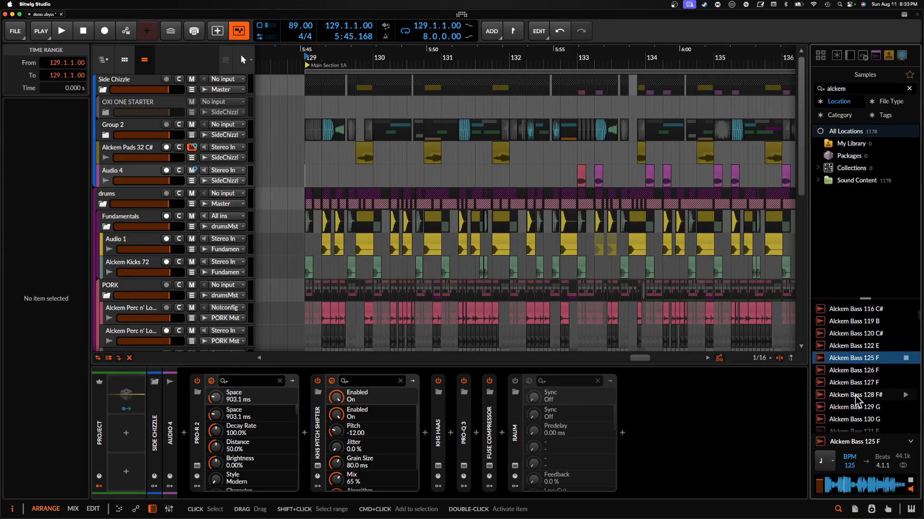
{"action": "left_click", "coordinate": [851, 385]}
{"action": "scroll", "coordinate": [851, 388], "scroll_direction": "down", "scroll_amount": 1}
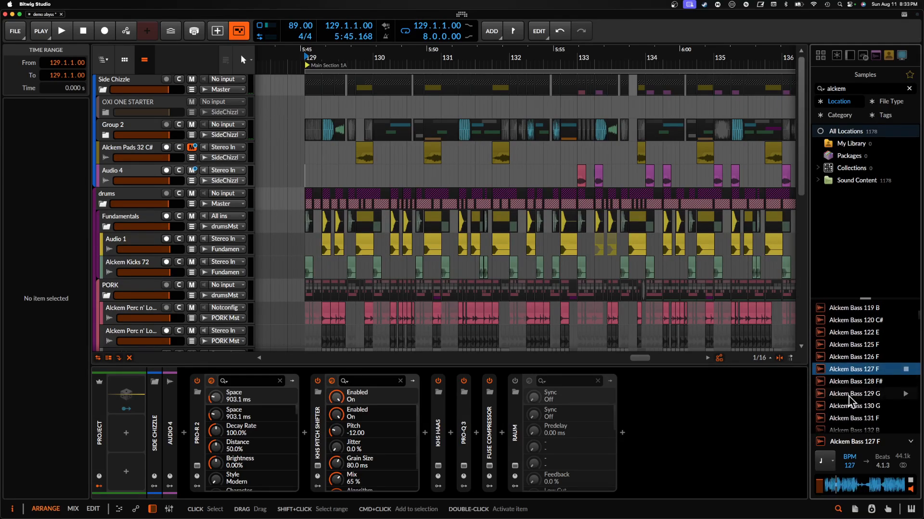
{"action": "left_click", "coordinate": [851, 396]}
{"action": "scroll", "coordinate": [851, 400], "scroll_direction": "down", "scroll_amount": 1}
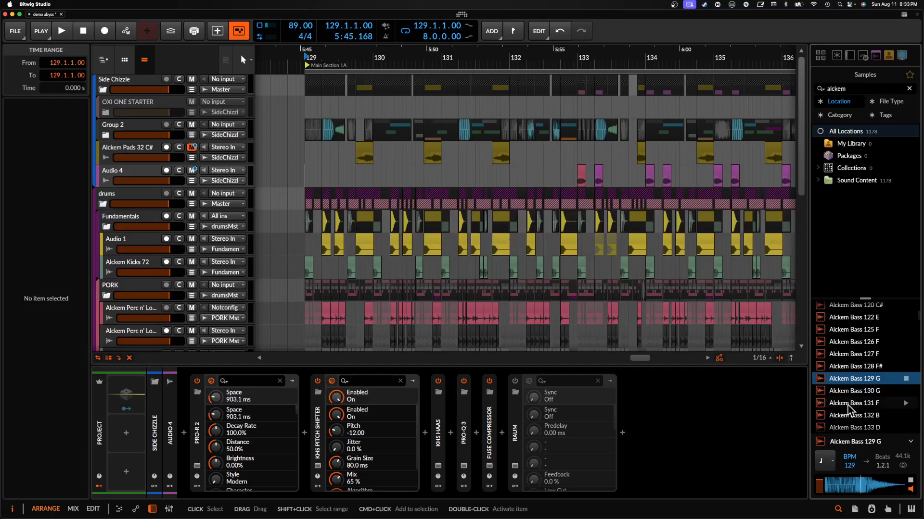
{"action": "left_click", "coordinate": [847, 404]}
{"action": "scroll", "coordinate": [848, 407], "scroll_direction": "down", "scroll_amount": 3}
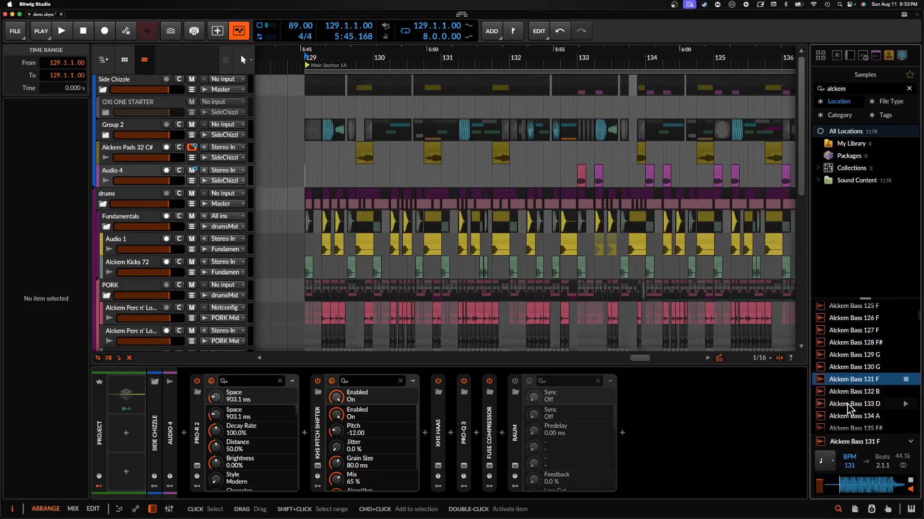
{"action": "left_click", "coordinate": [847, 405]}
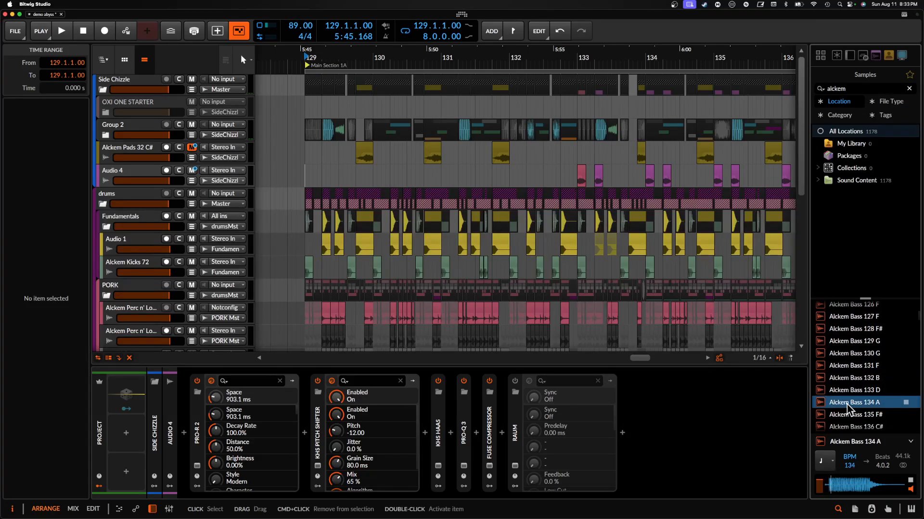
{"action": "scroll", "coordinate": [847, 405], "scroll_direction": "down", "scroll_amount": 2}
{"action": "left_click", "coordinate": [847, 404]}
{"action": "scroll", "coordinate": [846, 403], "scroll_direction": "down", "scroll_amount": 4}
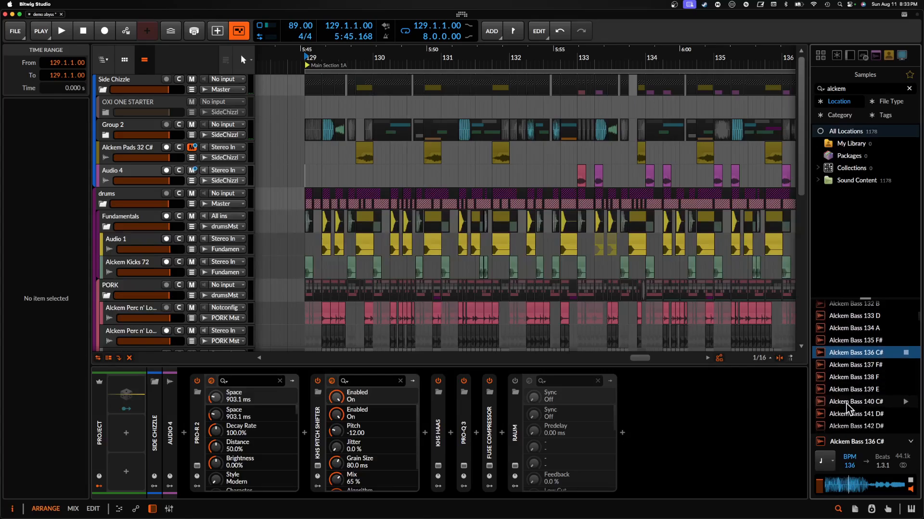
- Audition the samples Alckem Bass 140 C# and 142 D#
{"action": "left_click", "coordinate": [847, 403]}
{"action": "scroll", "coordinate": [847, 403], "scroll_direction": "down", "scroll_amount": 1}
{"action": "scroll", "coordinate": [845, 406], "scroll_direction": "down", "scroll_amount": 2}
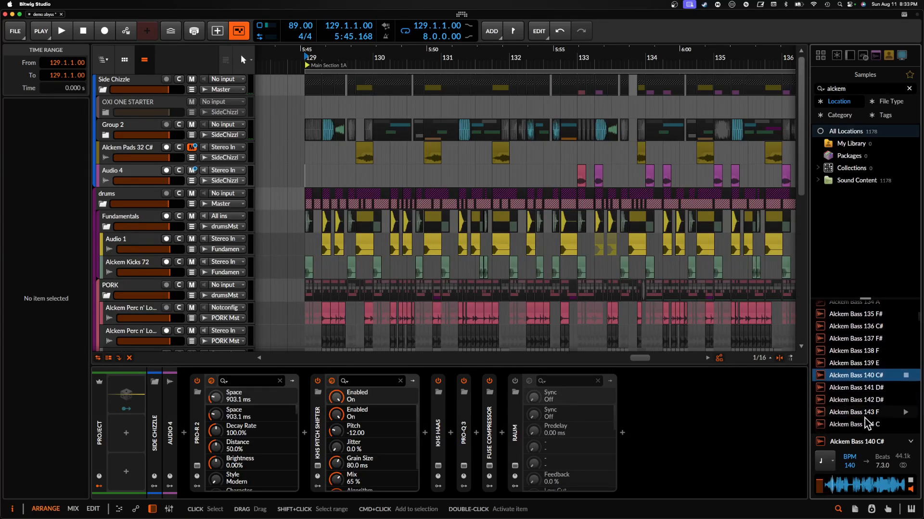
{"action": "left_click", "coordinate": [849, 401]}
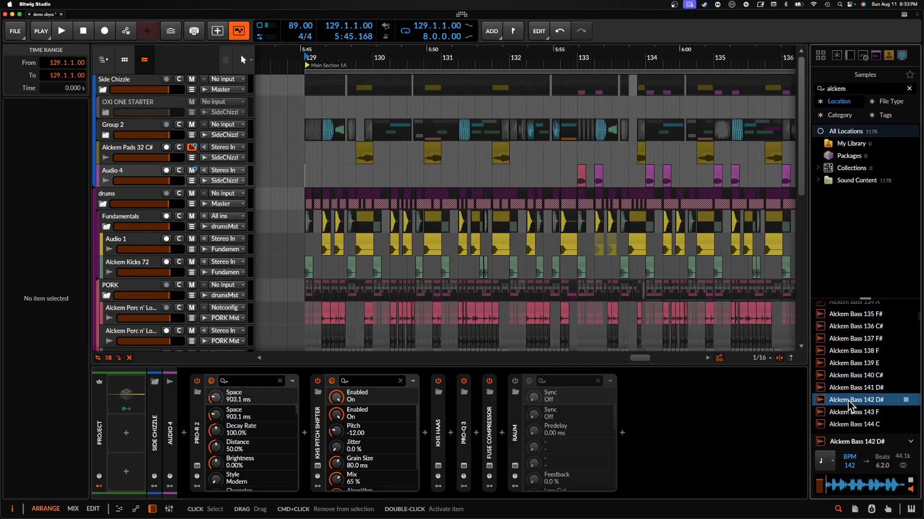
{"action": "scroll", "coordinate": [849, 402], "scroll_direction": "down", "scroll_amount": 3}
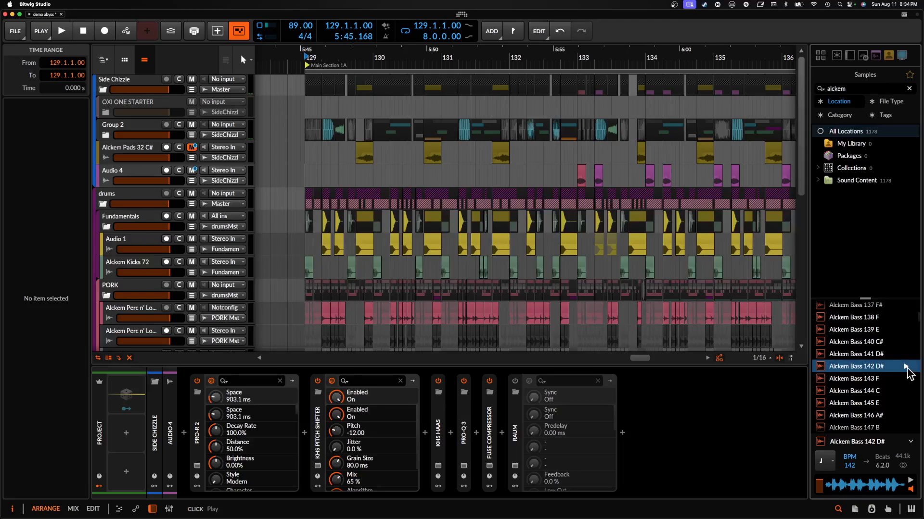
- Browse to the Alckem Big Drums samples and audition numbers 7, 5 and 10
{"action": "scroll", "coordinate": [861, 378], "scroll_direction": "down", "scroll_amount": 20}
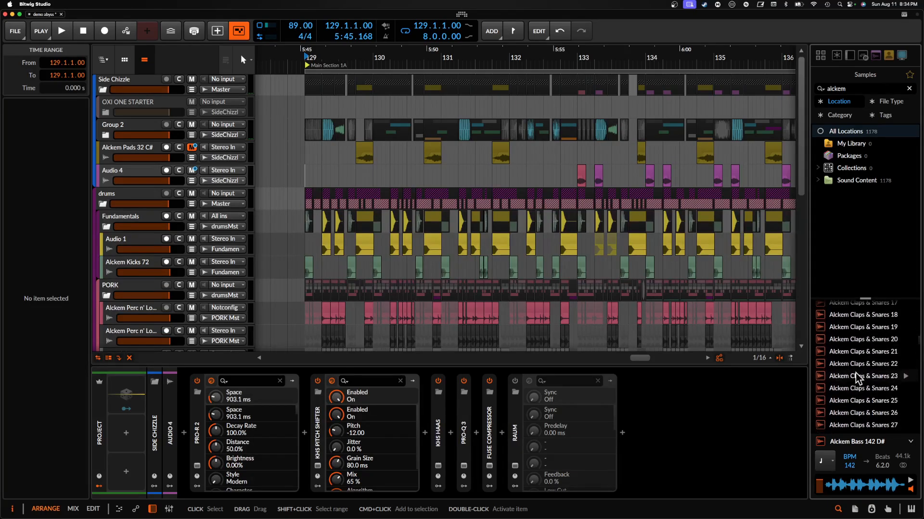
{"action": "scroll", "coordinate": [855, 378], "scroll_direction": "up", "scroll_amount": 10}
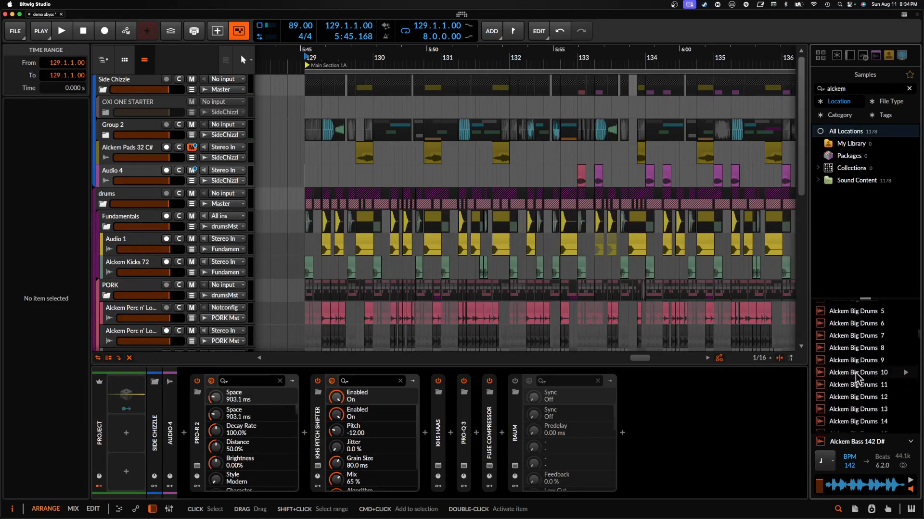
{"action": "scroll", "coordinate": [856, 374], "scroll_direction": "up", "scroll_amount": 1}
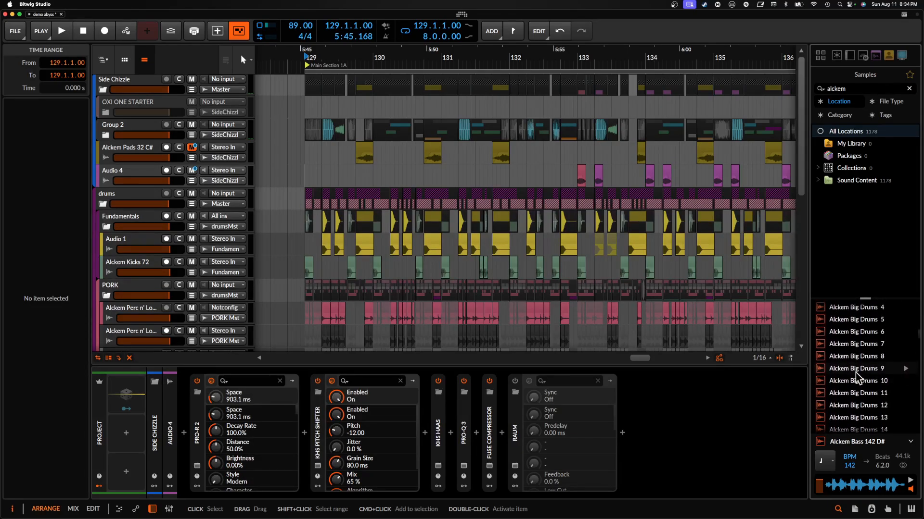
{"action": "left_click", "coordinate": [853, 344]}
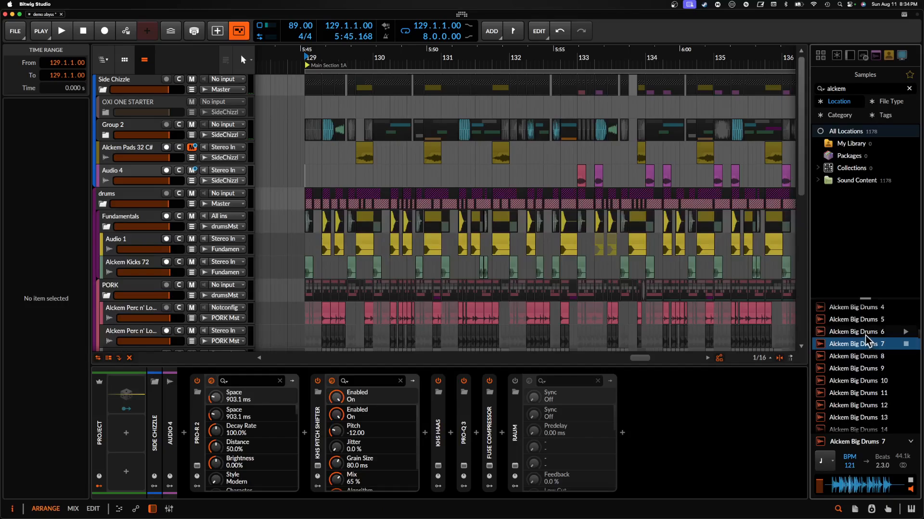
{"action": "left_click", "coordinate": [864, 335]}
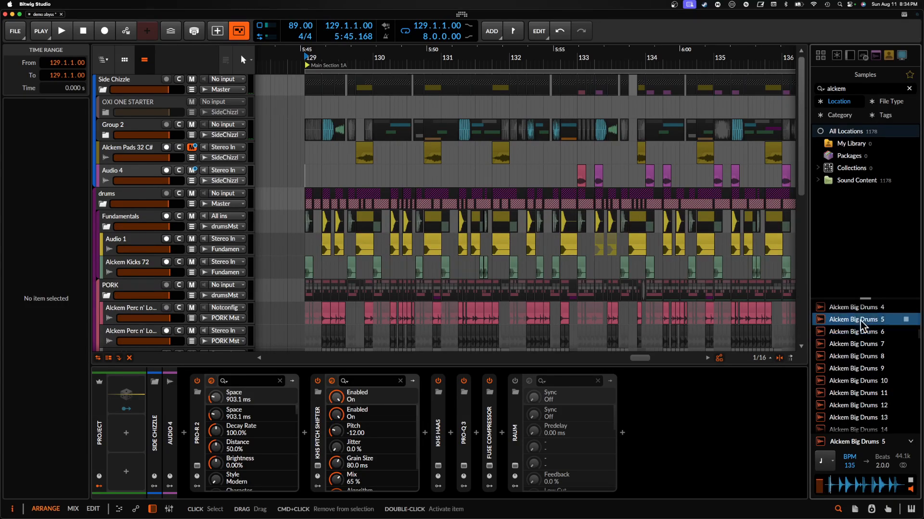
{"action": "left_click", "coordinate": [854, 381]}
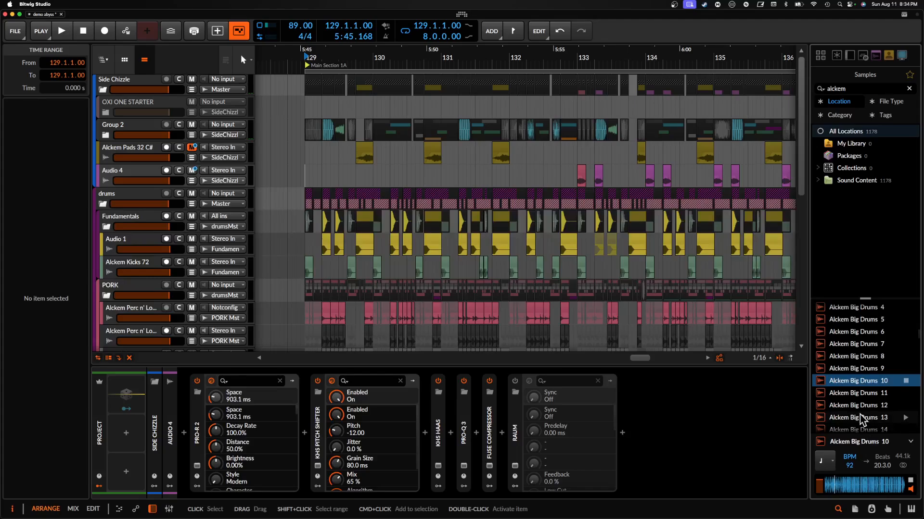
- Audition the samples Alckem Big Drums 11, 12, 13 and 16
{"action": "left_click", "coordinate": [857, 396]}
{"action": "scroll", "coordinate": [852, 406], "scroll_direction": "down", "scroll_amount": 1}
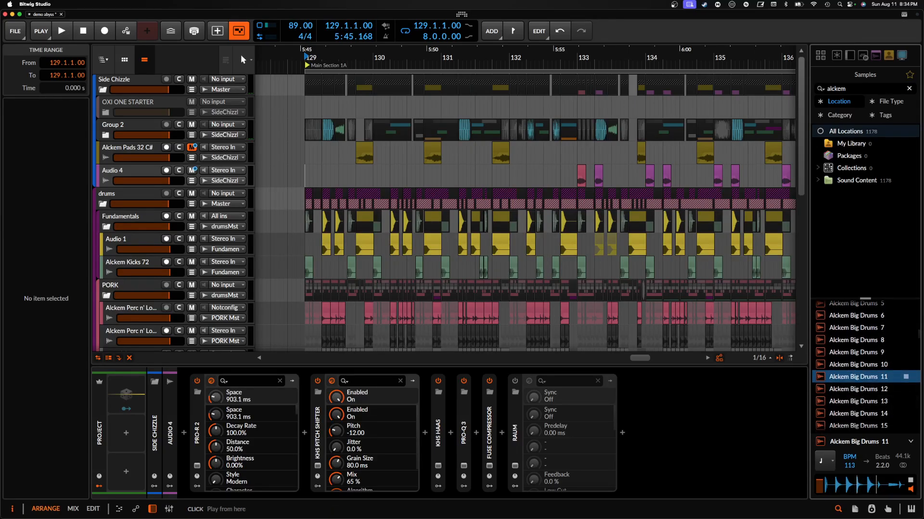
{"action": "left_click", "coordinate": [852, 390]}
{"action": "scroll", "coordinate": [851, 394], "scroll_direction": "down", "scroll_amount": 1}
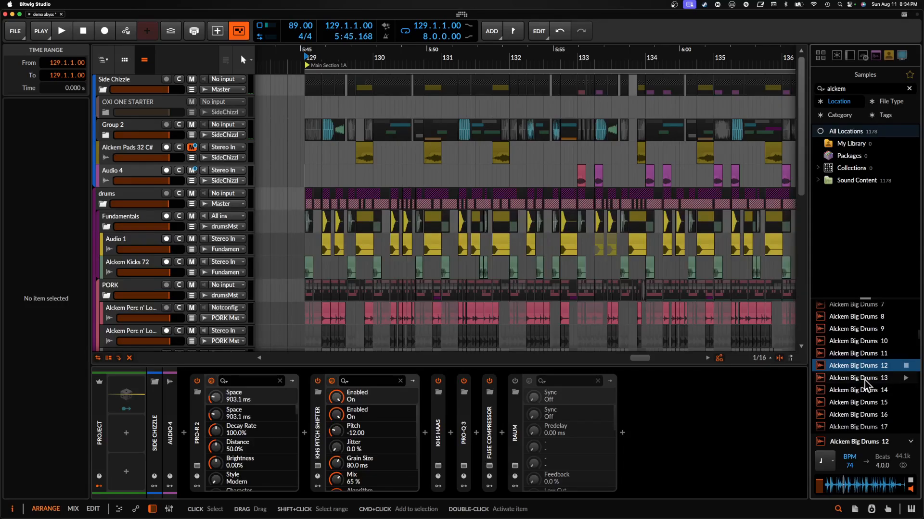
{"action": "left_click", "coordinate": [865, 380]}
{"action": "scroll", "coordinate": [864, 382], "scroll_direction": "down", "scroll_amount": 1}
{"action": "scroll", "coordinate": [861, 383], "scroll_direction": "down", "scroll_amount": 1}
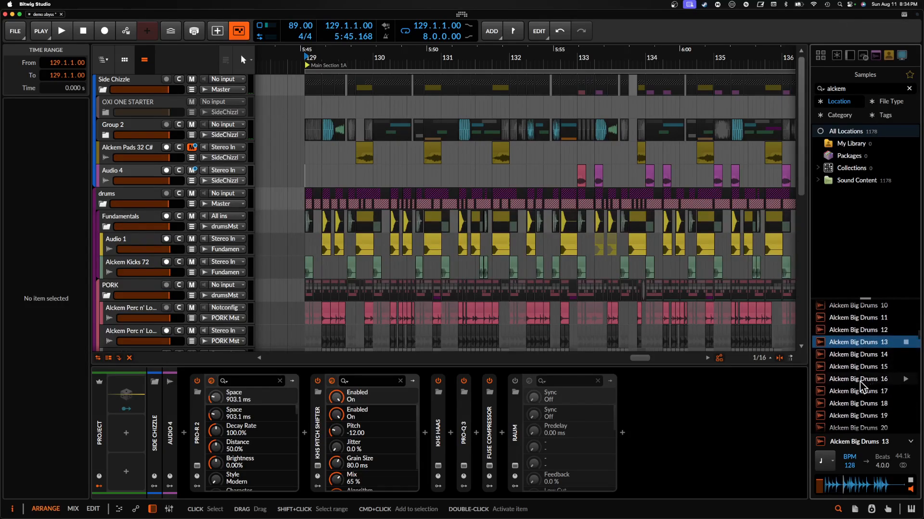
{"action": "left_click", "coordinate": [854, 380]}
{"action": "scroll", "coordinate": [855, 381], "scroll_direction": "down", "scroll_amount": 1}
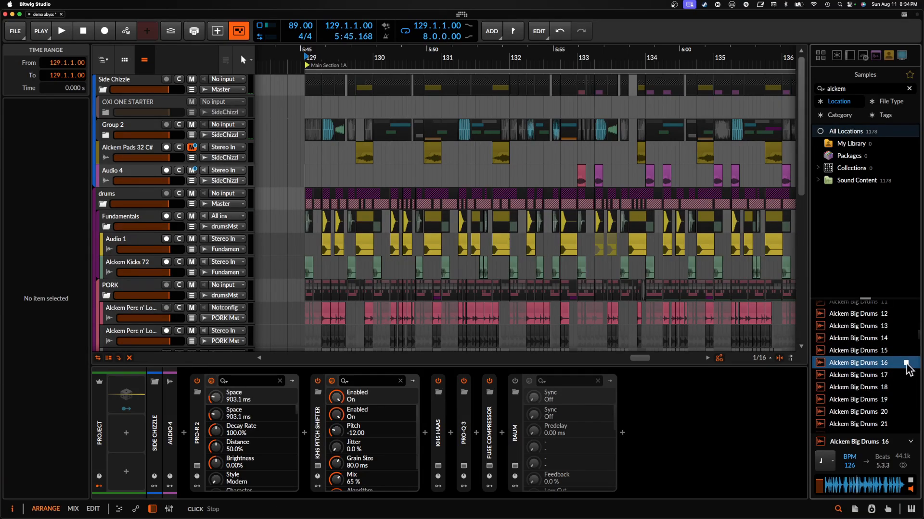
- Browse to the Alckem Claps & Snares samples and audition several while moving up the list, including 215 and 188
{"action": "scroll", "coordinate": [877, 368], "scroll_direction": "down", "scroll_amount": 10}
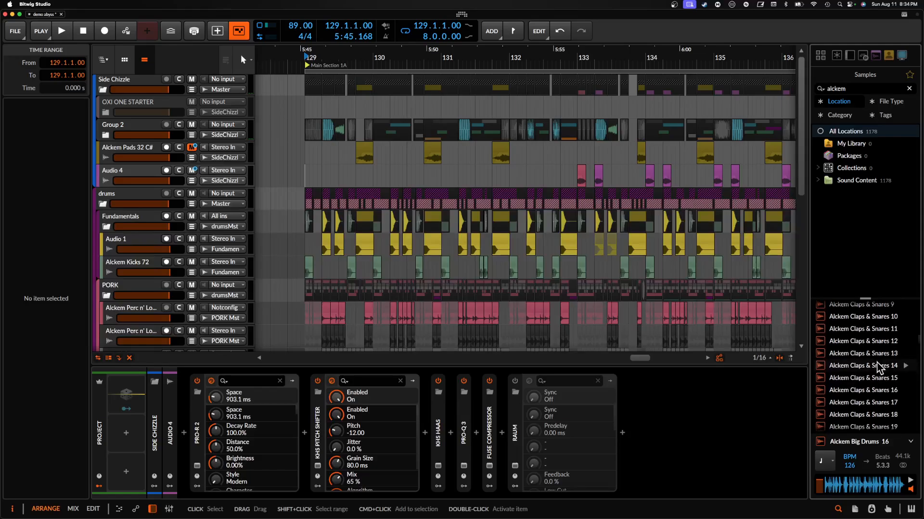
{"action": "scroll", "coordinate": [877, 368], "scroll_direction": "down", "scroll_amount": 20}
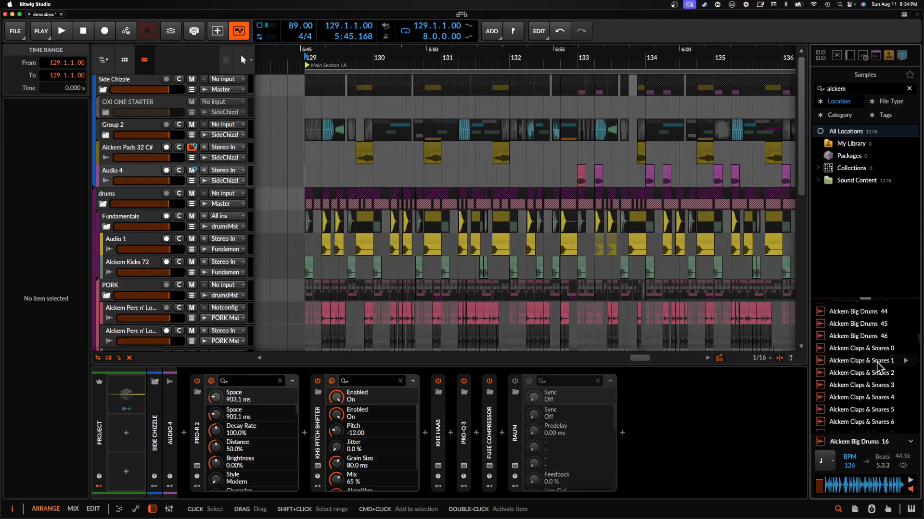
{"action": "scroll", "coordinate": [877, 368], "scroll_direction": "down", "scroll_amount": 20}
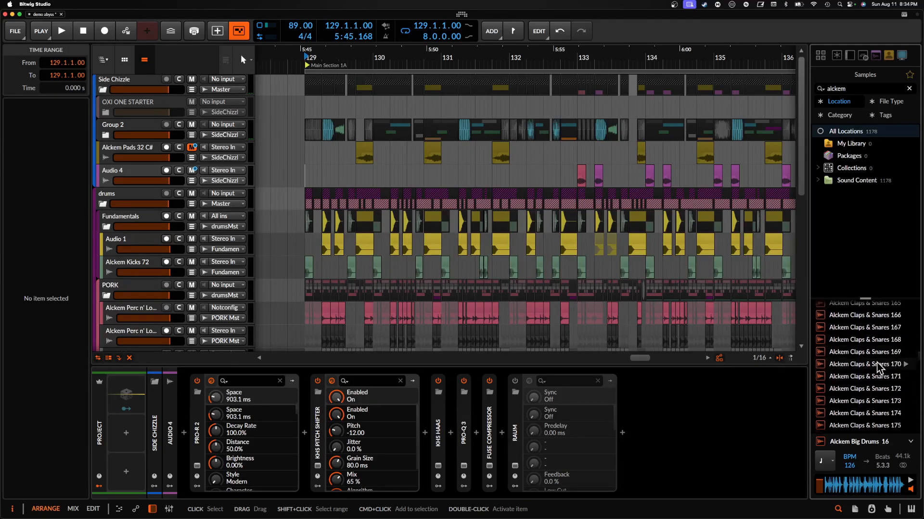
{"action": "scroll", "coordinate": [877, 367], "scroll_direction": "down", "scroll_amount": 2}
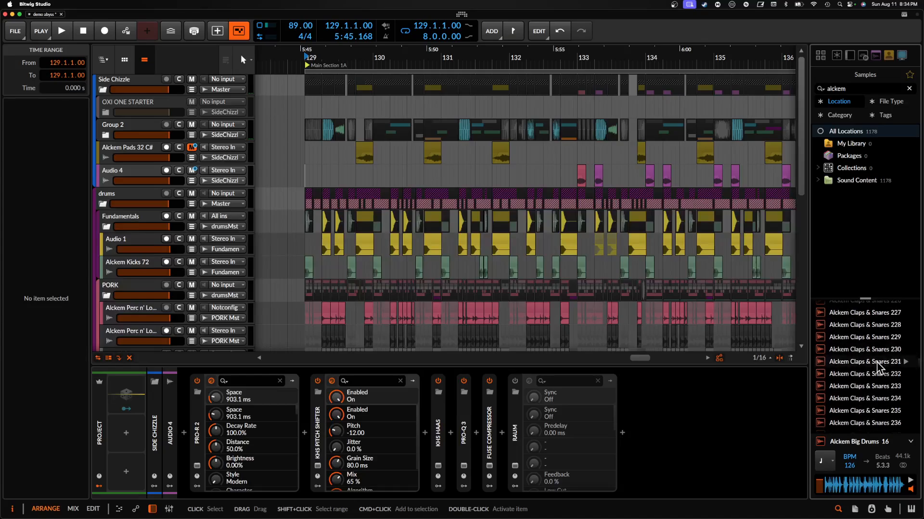
{"action": "scroll", "coordinate": [855, 398], "scroll_direction": "up", "scroll_amount": 7}
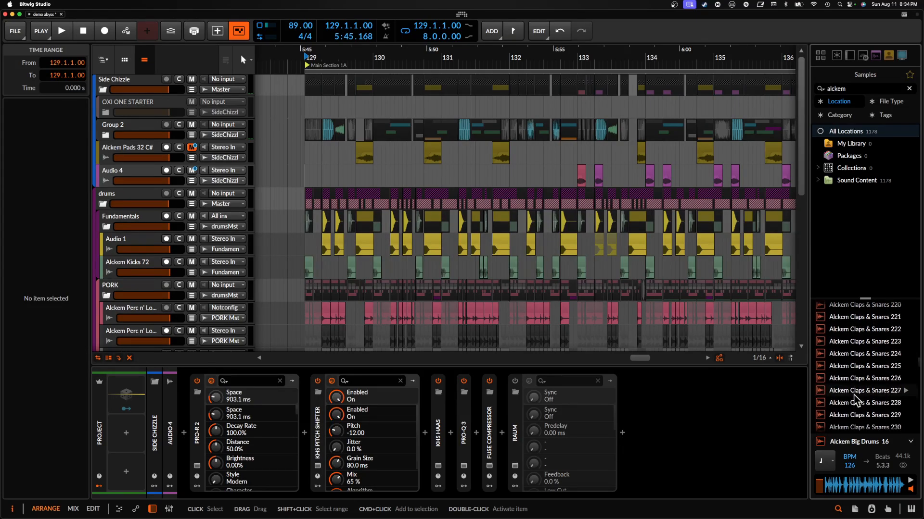
{"action": "left_click", "coordinate": [855, 380]}
{"action": "scroll", "coordinate": [855, 377], "scroll_direction": "up", "scroll_amount": 3}
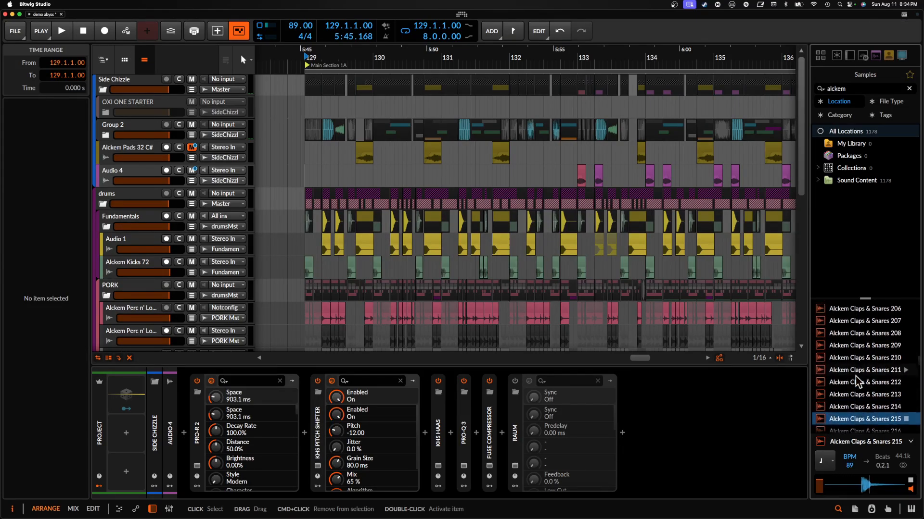
{"action": "left_click", "coordinate": [857, 369]}
{"action": "scroll", "coordinate": [856, 369], "scroll_direction": "up", "scroll_amount": 5}
{"action": "left_click", "coordinate": [856, 368]}
{"action": "scroll", "coordinate": [856, 369], "scroll_direction": "up", "scroll_amount": 4}
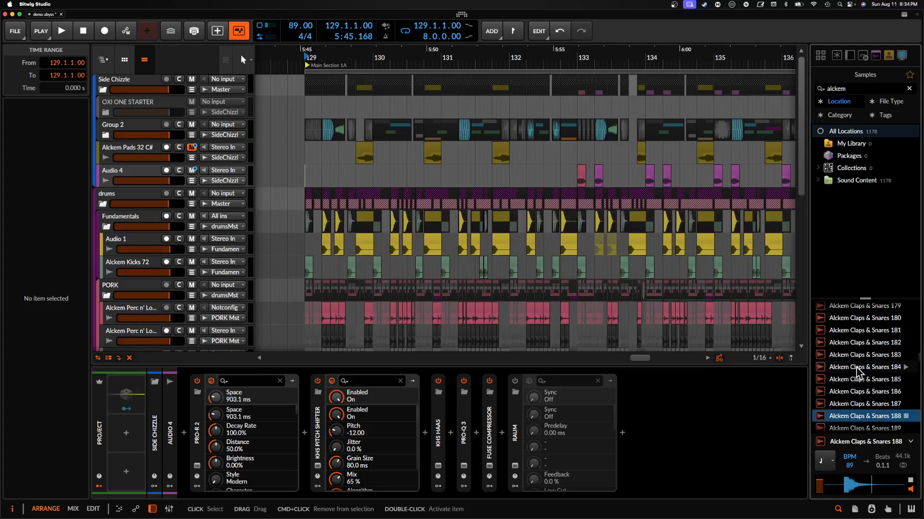
- Audition more Alckem Claps & Snares samples further up the list, including 144, 125 and 109
{"action": "left_click", "coordinate": [856, 369]}
{"action": "scroll", "coordinate": [856, 368], "scroll_direction": "up", "scroll_amount": 4}
{"action": "left_click", "coordinate": [856, 369]}
{"action": "scroll", "coordinate": [856, 369], "scroll_direction": "up", "scroll_amount": 4}
{"action": "left_click", "coordinate": [857, 369]}
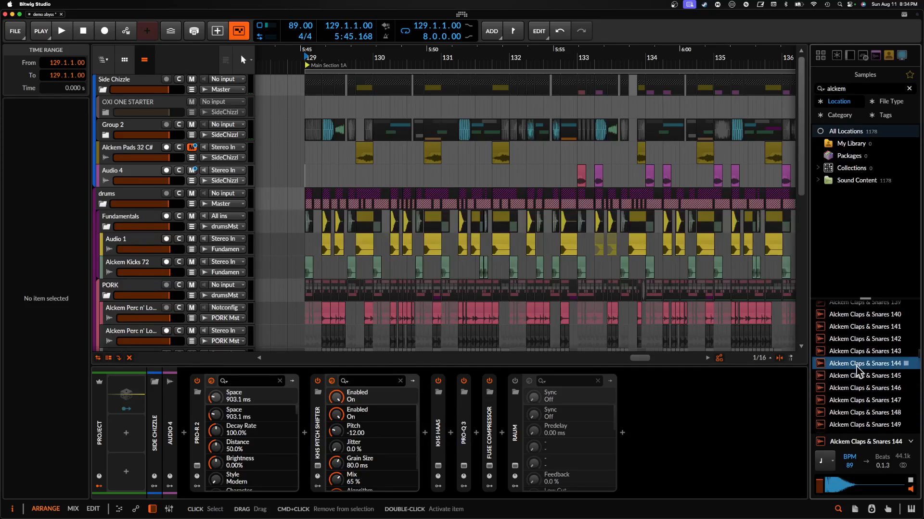
{"action": "scroll", "coordinate": [857, 369], "scroll_direction": "up", "scroll_amount": 4}
{"action": "left_click", "coordinate": [856, 369]}
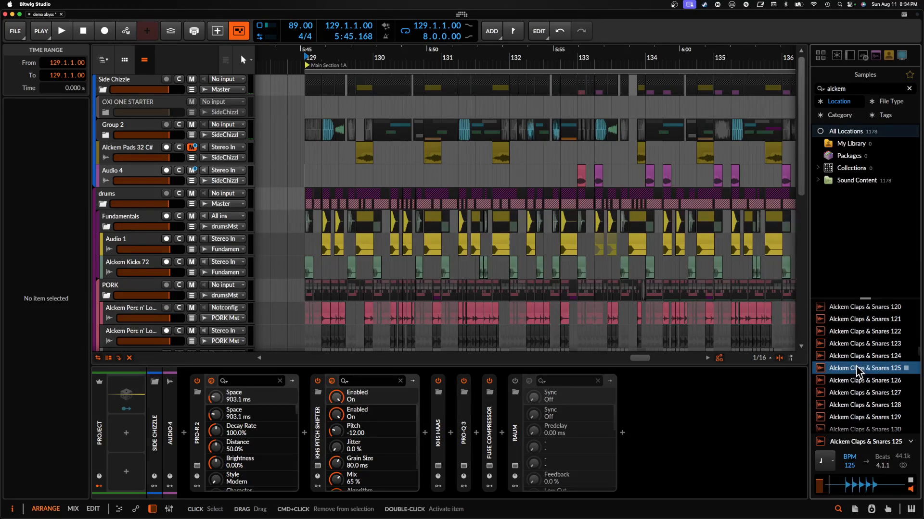
{"action": "scroll", "coordinate": [856, 367], "scroll_direction": "up", "scroll_amount": 4}
{"action": "left_click", "coordinate": [856, 367]}
{"action": "scroll", "coordinate": [856, 367], "scroll_direction": "up", "scroll_amount": 4}
{"action": "left_click", "coordinate": [857, 366]}
- Browse to the Alckem Kicks samples and audition several, including Kicks 50 and 60
{"action": "scroll", "coordinate": [856, 366], "scroll_direction": "up", "scroll_amount": 8}
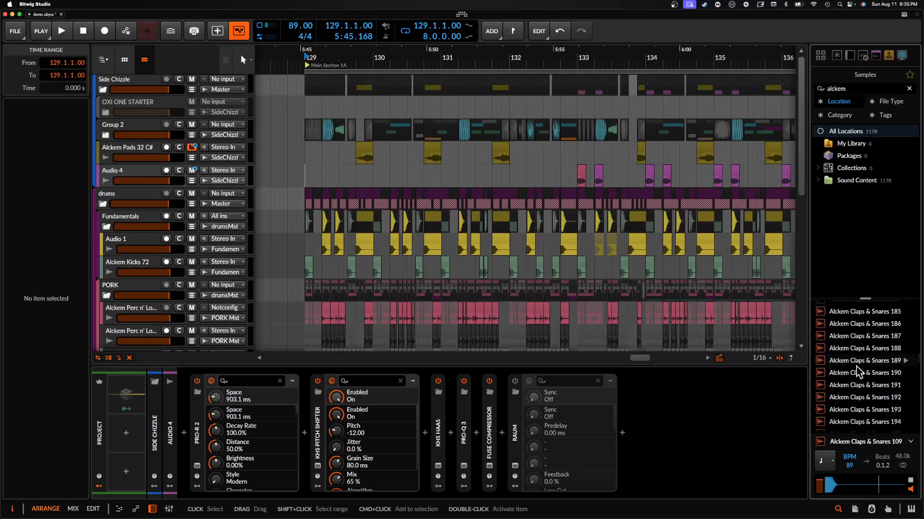
{"action": "left_click", "coordinate": [856, 366]}
{"action": "left_click", "coordinate": [857, 414]}
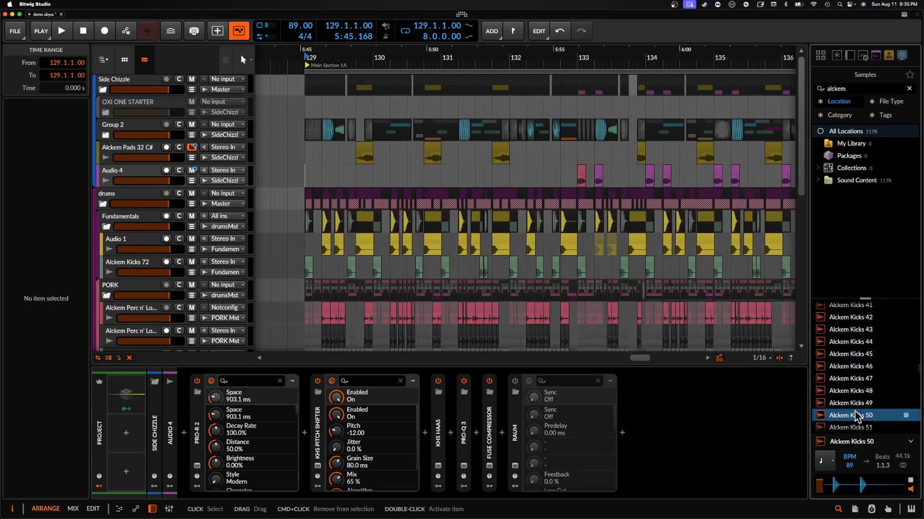
{"action": "scroll", "coordinate": [856, 412], "scroll_direction": "down", "scroll_amount": 4}
{"action": "left_click", "coordinate": [855, 409]}
{"action": "scroll", "coordinate": [855, 410], "scroll_direction": "down", "scroll_amount": 4}
{"action": "left_click", "coordinate": [855, 409]}
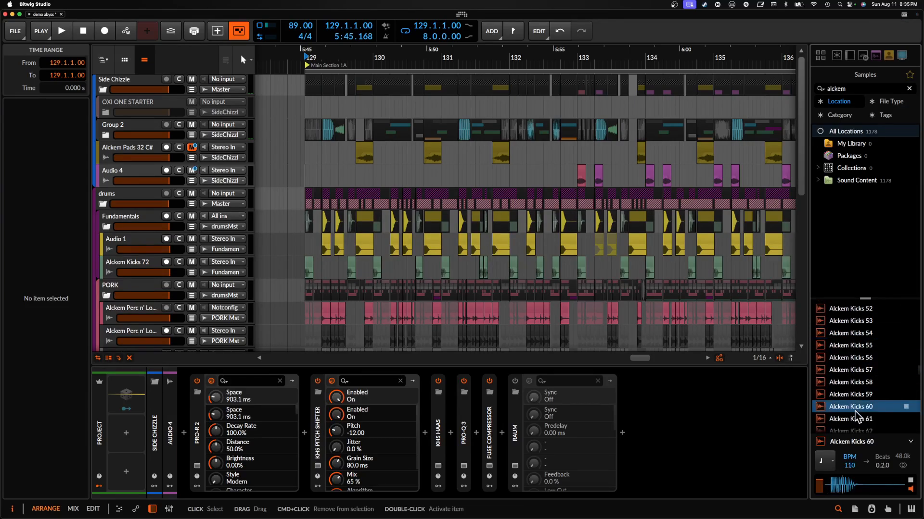
- Audition further Alckem Kicks samples down the list, including Kicks 96 and 110
{"action": "scroll", "coordinate": [855, 411], "scroll_direction": "down", "scroll_amount": 5}
{"action": "left_click", "coordinate": [855, 411]}
{"action": "scroll", "coordinate": [855, 411], "scroll_direction": "down", "scroll_amount": 5}
{"action": "left_click", "coordinate": [856, 411]}
{"action": "scroll", "coordinate": [854, 411], "scroll_direction": "down", "scroll_amount": 3}
{"action": "left_click", "coordinate": [855, 407]}
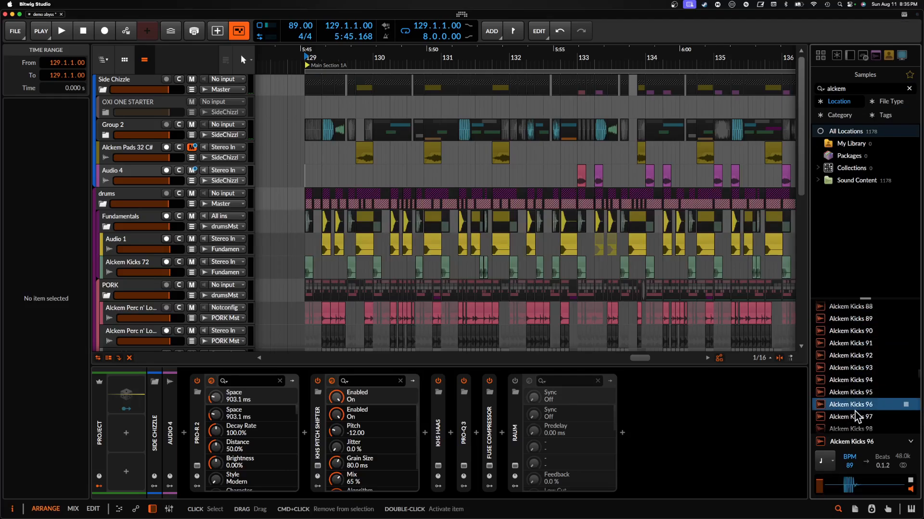
{"action": "scroll", "coordinate": [855, 411], "scroll_direction": "down", "scroll_amount": 5}
{"action": "left_click", "coordinate": [855, 408]}
{"action": "scroll", "coordinate": [856, 410], "scroll_direction": "down", "scroll_amount": 3}
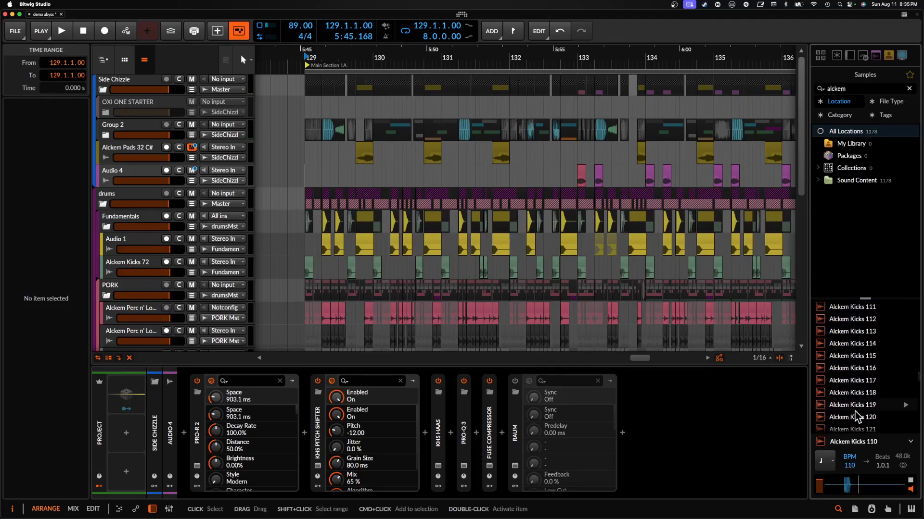
{"action": "left_click", "coordinate": [852, 385]}
- Browse to the Alckem Music samples and audition 1 A, 14 E, 17 C# and 19 A#
{"action": "scroll", "coordinate": [852, 394], "scroll_direction": "down", "scroll_amount": 3}
{"action": "left_click", "coordinate": [847, 358]}
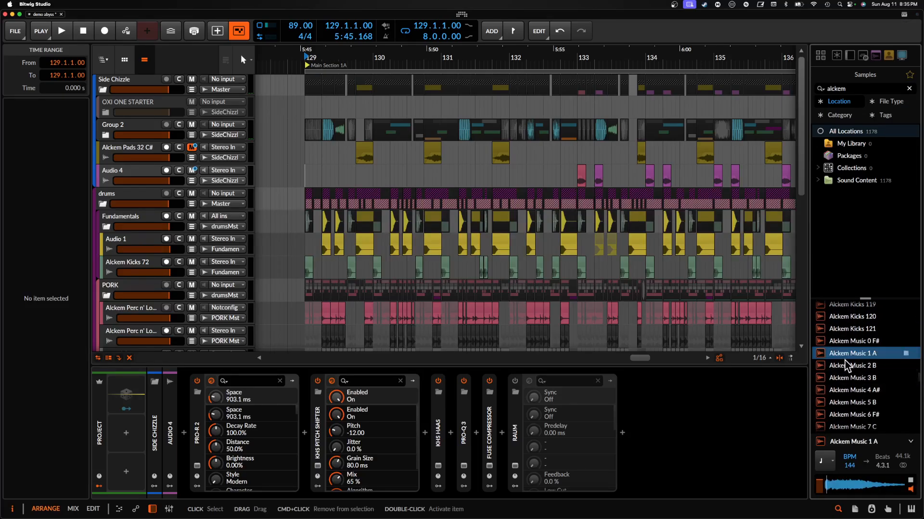
{"action": "scroll", "coordinate": [846, 365], "scroll_direction": "down", "scroll_amount": 3}
{"action": "left_click", "coordinate": [845, 361]}
{"action": "scroll", "coordinate": [845, 361], "scroll_direction": "down", "scroll_amount": 2}
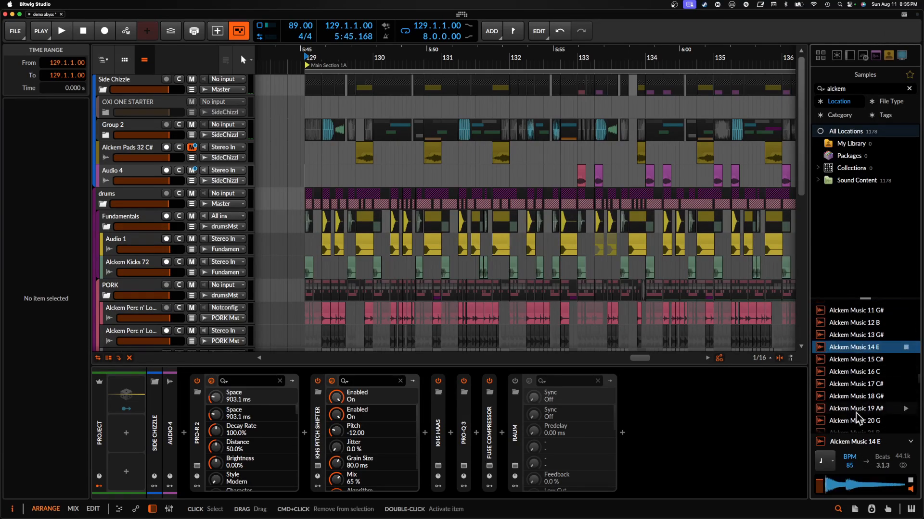
{"action": "left_click", "coordinate": [842, 385]}
{"action": "scroll", "coordinate": [842, 389], "scroll_direction": "down", "scroll_amount": 1}
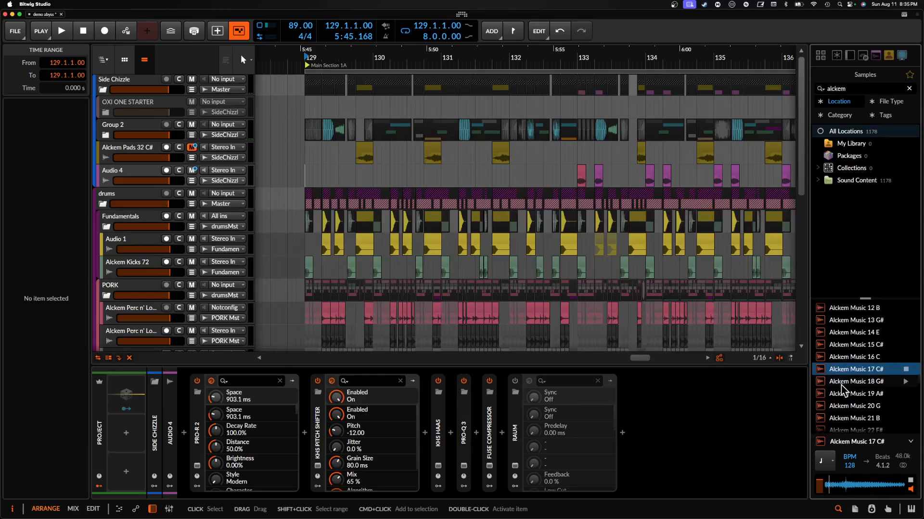
{"action": "left_click", "coordinate": [846, 396]}
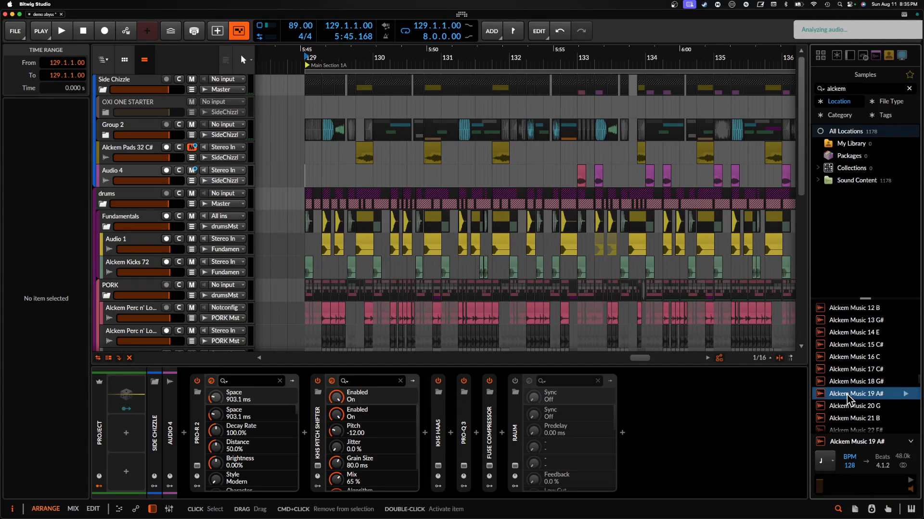
- Audition further Alckem Music samples down the list, including 27 F# and 36 C
{"action": "scroll", "coordinate": [851, 390], "scroll_direction": "down", "scroll_amount": 7}
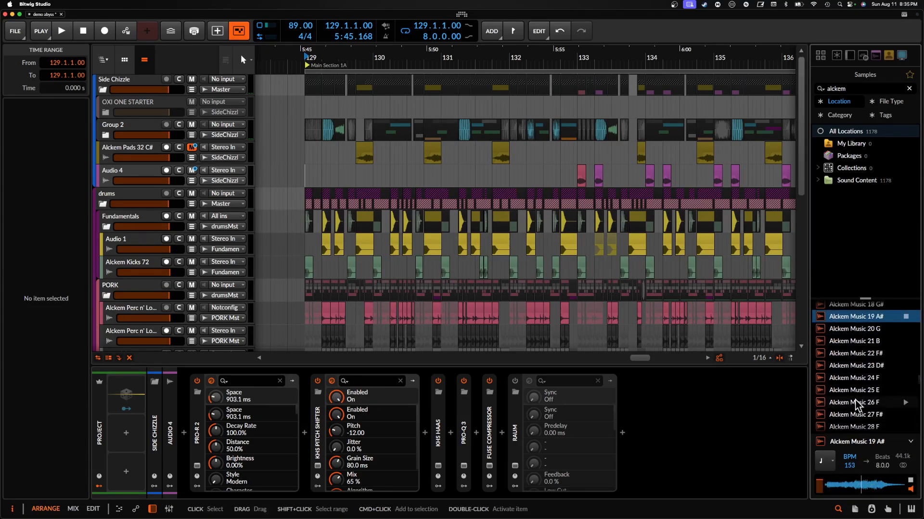
{"action": "left_click", "coordinate": [851, 388]}
{"action": "scroll", "coordinate": [851, 389], "scroll_direction": "down", "scroll_amount": 2}
{"action": "left_click", "coordinate": [849, 383]}
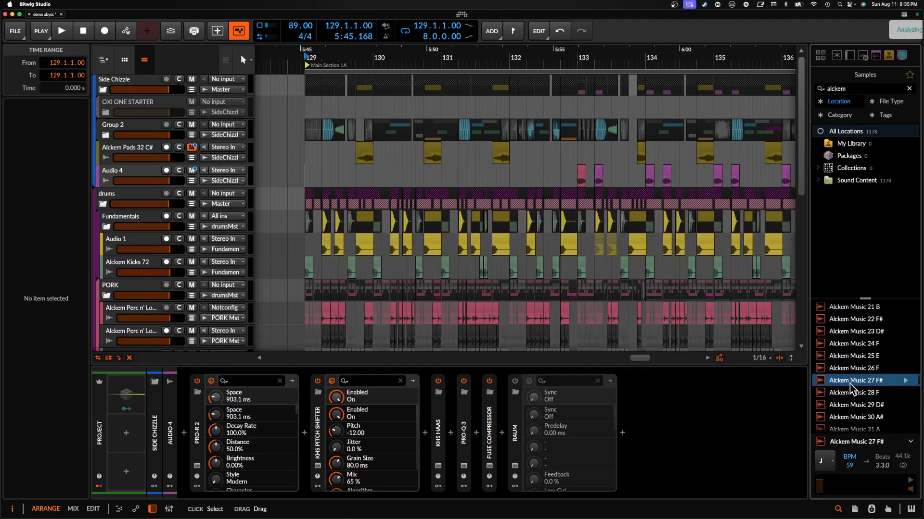
{"action": "scroll", "coordinate": [850, 400], "scroll_direction": "down", "scroll_amount": 3}
{"action": "scroll", "coordinate": [852, 404], "scroll_direction": "down", "scroll_amount": 6}
{"action": "left_click", "coordinate": [848, 384]}
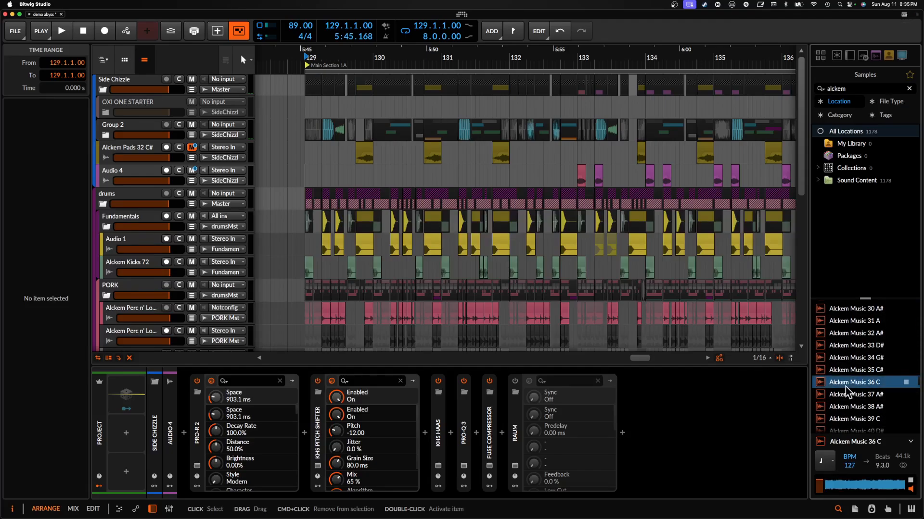
- Browse to the Alckem Pads samples, audition Pads 52 C and stop its preview
{"action": "scroll", "coordinate": [848, 387], "scroll_direction": "down", "scroll_amount": 20}
{"action": "scroll", "coordinate": [847, 391], "scroll_direction": "down", "scroll_amount": 15}
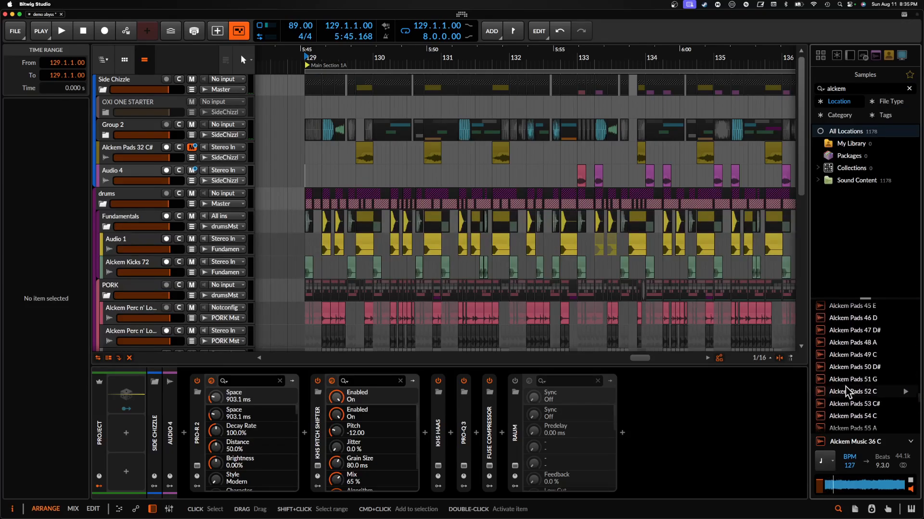
{"action": "left_click", "coordinate": [852, 392]}
{"action": "left_click", "coordinate": [906, 391]}
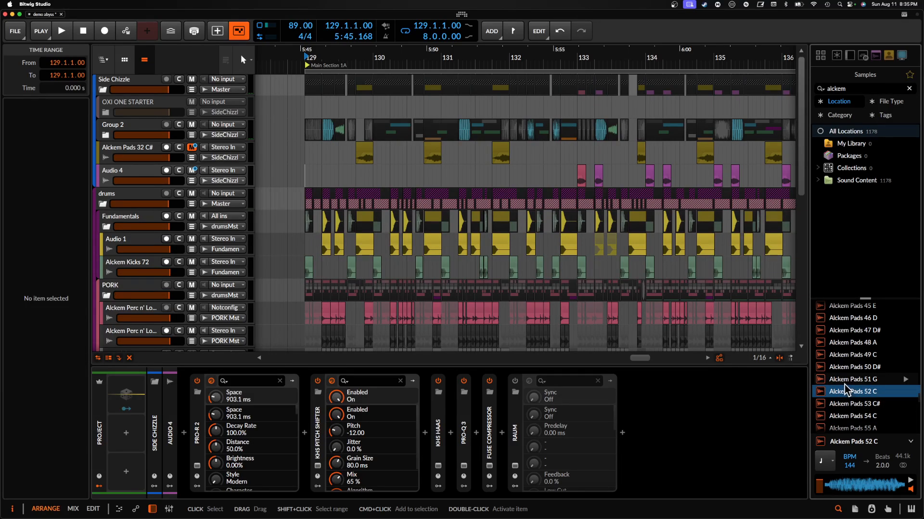
{"action": "scroll", "coordinate": [883, 369], "scroll_direction": "down", "scroll_amount": 3}
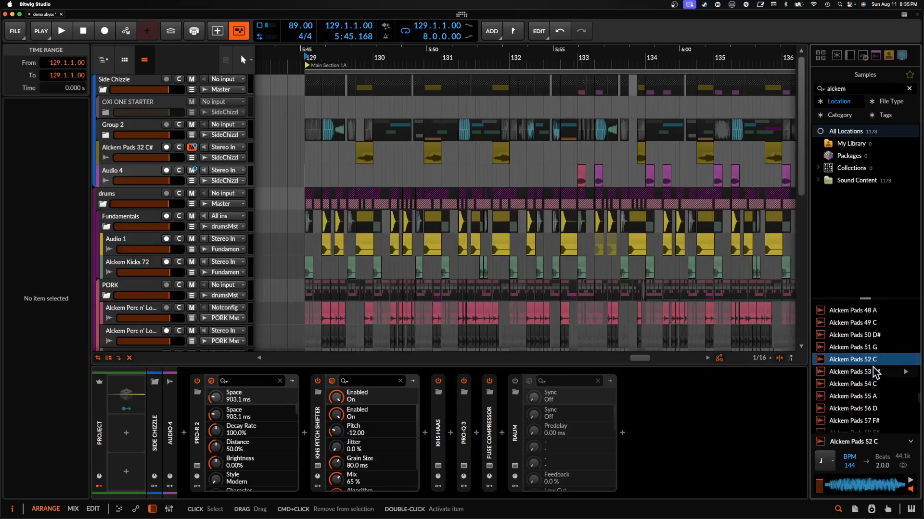
{"action": "scroll", "coordinate": [872, 366], "scroll_direction": "down", "scroll_amount": 1}
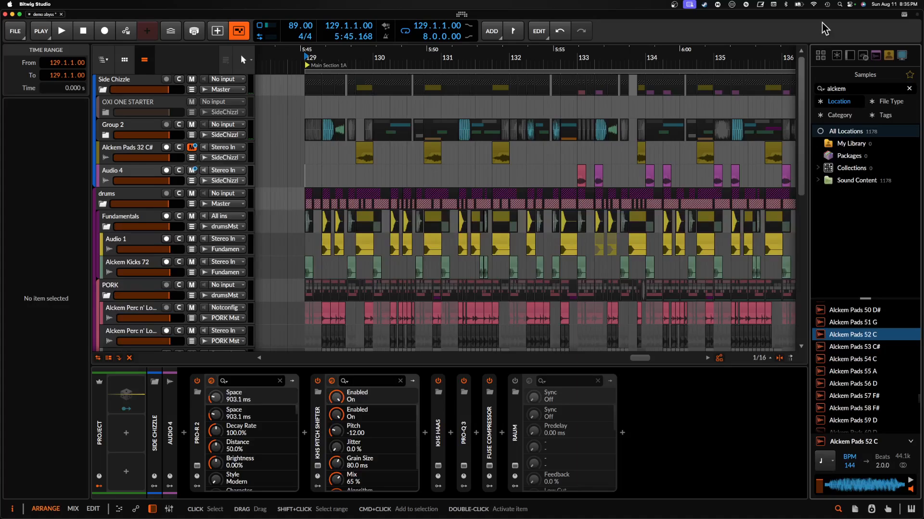
- Audition further Alckem Pads samples down the list, including 67 B and 81 E
{"action": "scroll", "coordinate": [854, 372], "scroll_direction": "down", "scroll_amount": 6}
{"action": "right_click", "coordinate": [853, 371]}
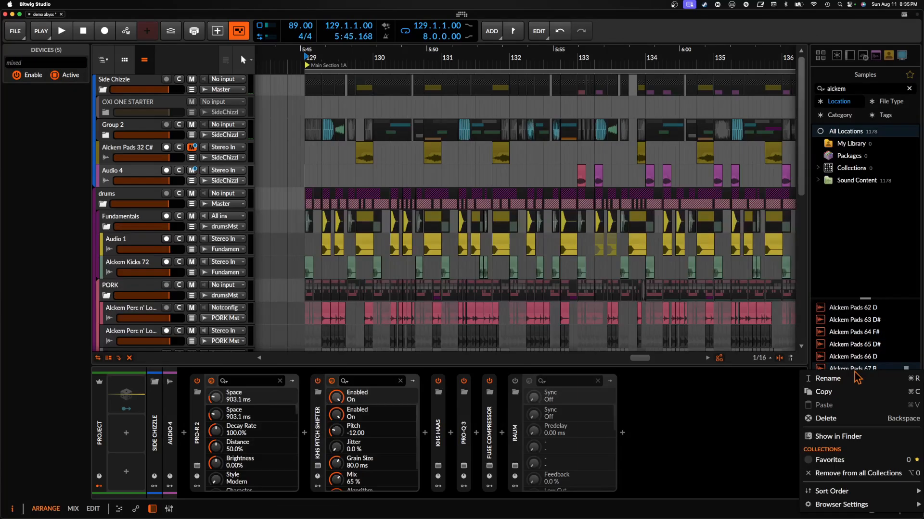
{"action": "left_click", "coordinate": [847, 347]}
{"action": "scroll", "coordinate": [846, 346], "scroll_direction": "down", "scroll_amount": 8}
{"action": "left_click", "coordinate": [846, 346]}
{"action": "scroll", "coordinate": [847, 347], "scroll_direction": "down", "scroll_amount": 10}
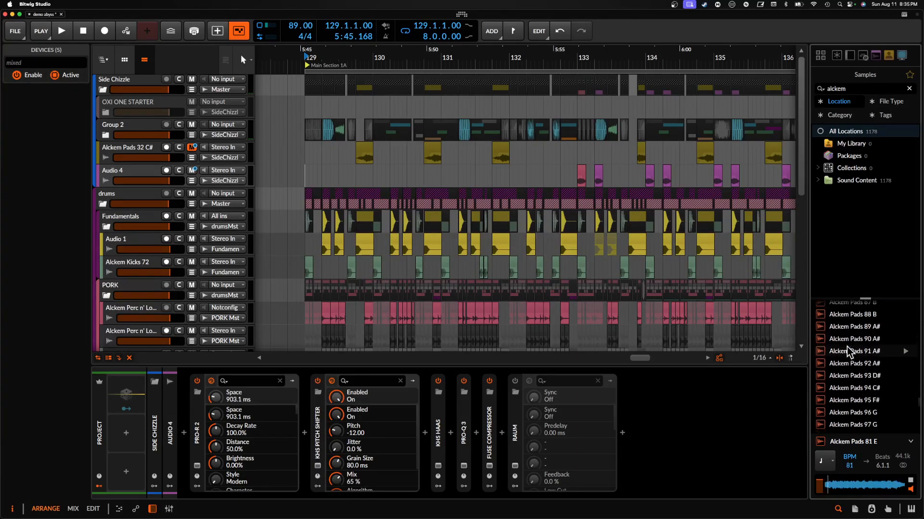
- Browse to the Alckem Perc n' Loops samples and audition several, including 58, 60 and 68
{"action": "scroll", "coordinate": [867, 341], "scroll_direction": "down", "scroll_amount": 20}
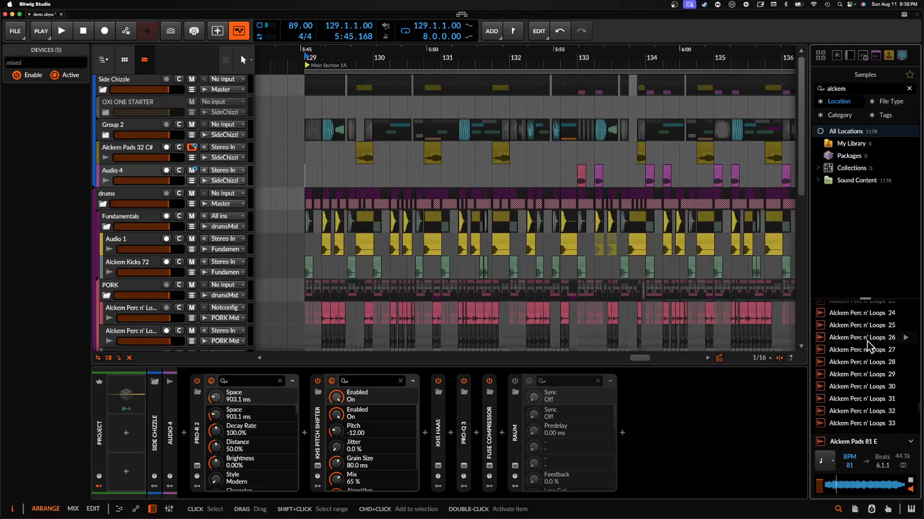
{"action": "scroll", "coordinate": [867, 342], "scroll_direction": "up", "scroll_amount": 18}
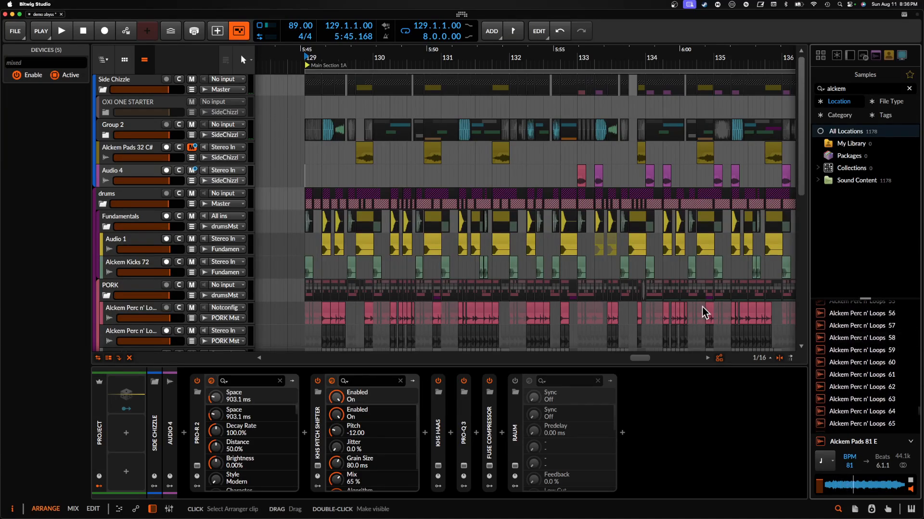
{"action": "left_click", "coordinate": [821, 341]}
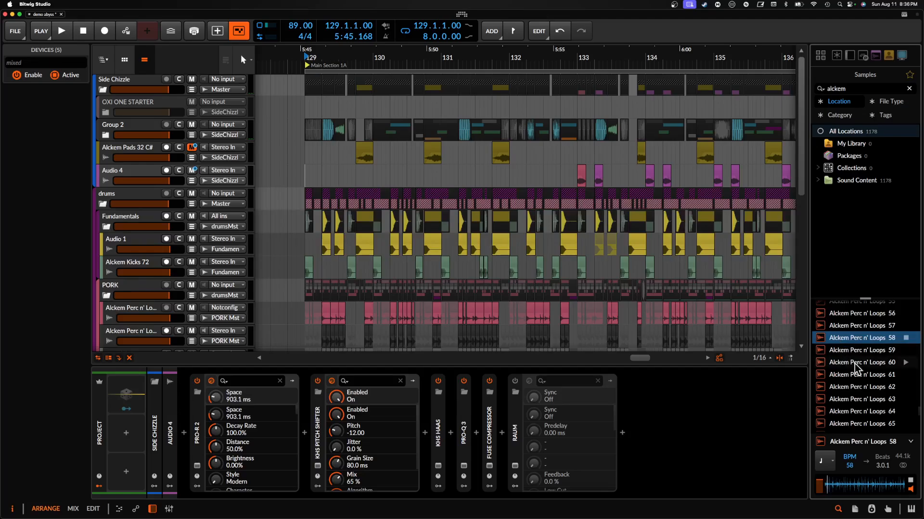
{"action": "key", "text": "Down"}
{"action": "key", "text": "Down"}
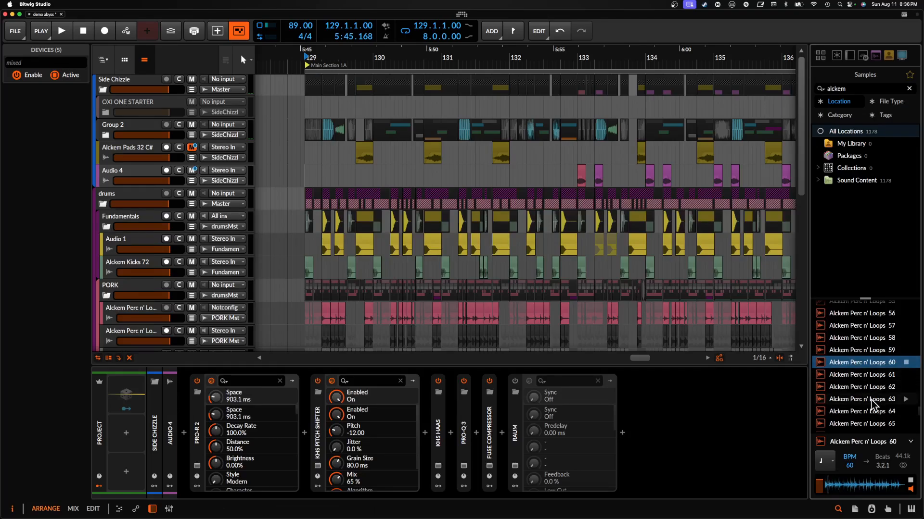
{"action": "scroll", "coordinate": [856, 382], "scroll_direction": "down", "scroll_amount": 2}
{"action": "left_click", "coordinate": [862, 380]}
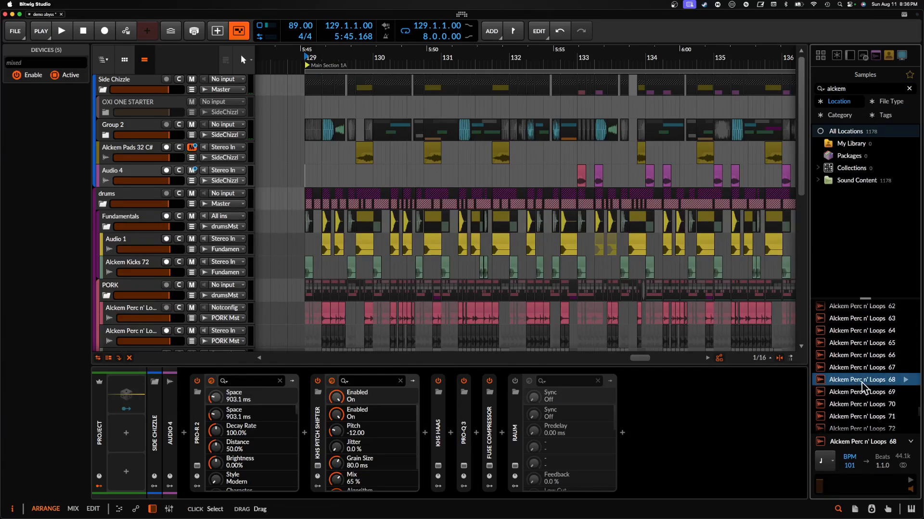
- Audition further Alckem Perc n' Loops samples down the list, including 71, 73 and 77
{"action": "scroll", "coordinate": [861, 385], "scroll_direction": "down", "scroll_amount": 1}
{"action": "scroll", "coordinate": [862, 384], "scroll_direction": "down", "scroll_amount": 1}
{"action": "left_click", "coordinate": [862, 381]}
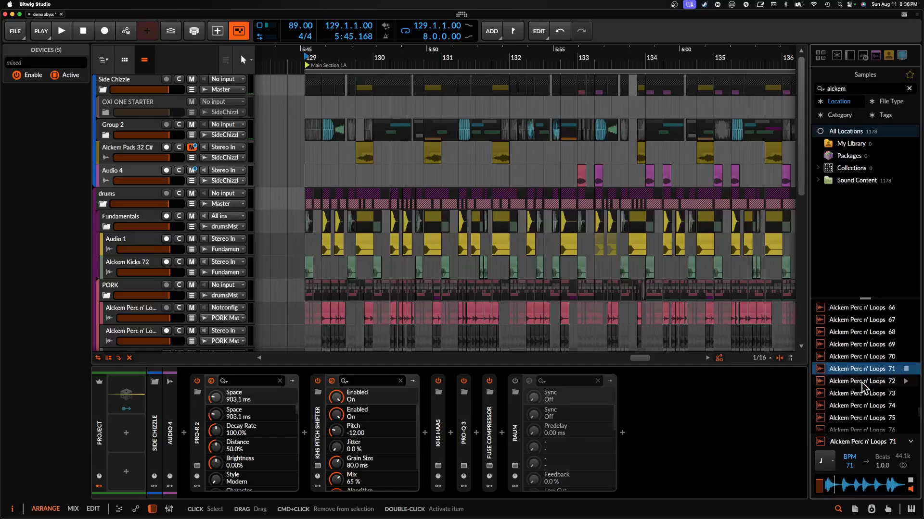
{"action": "scroll", "coordinate": [858, 389], "scroll_direction": "down", "scroll_amount": 1}
{"action": "left_click", "coordinate": [856, 392]}
{"action": "scroll", "coordinate": [855, 395], "scroll_direction": "down", "scroll_amount": 2}
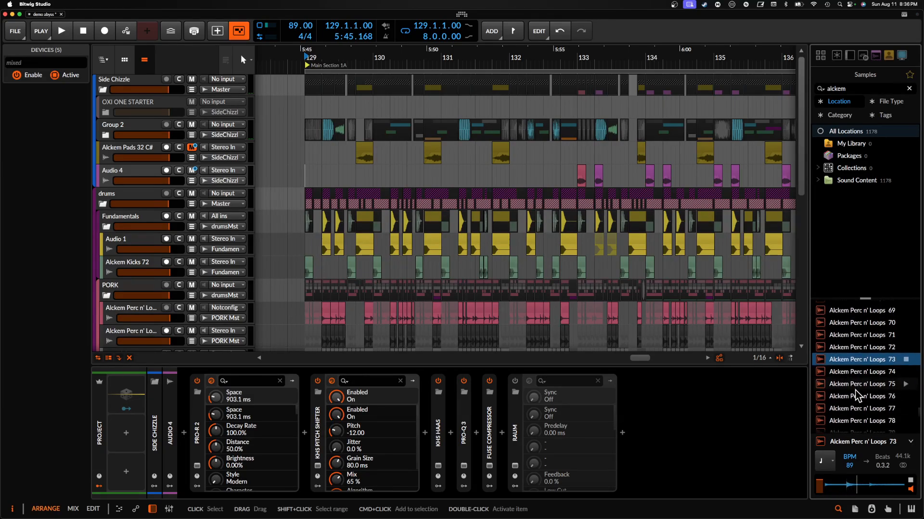
{"action": "left_click", "coordinate": [855, 387]}
{"action": "scroll", "coordinate": [855, 387], "scroll_direction": "down", "scroll_amount": 1}
{"action": "left_click", "coordinate": [860, 379]}
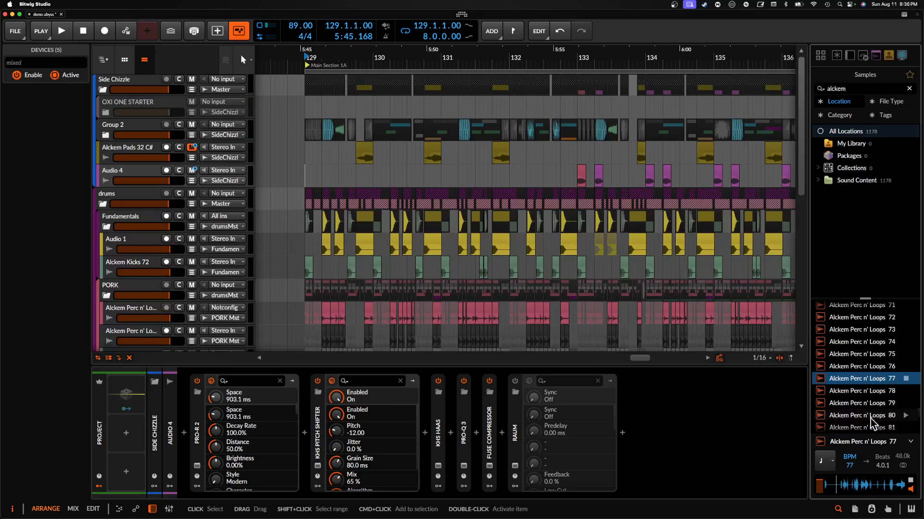
- Continue auditioning Alckem Perc n' Loops samples, including 79, 80, 82 and 84
{"action": "left_click", "coordinate": [861, 404]}
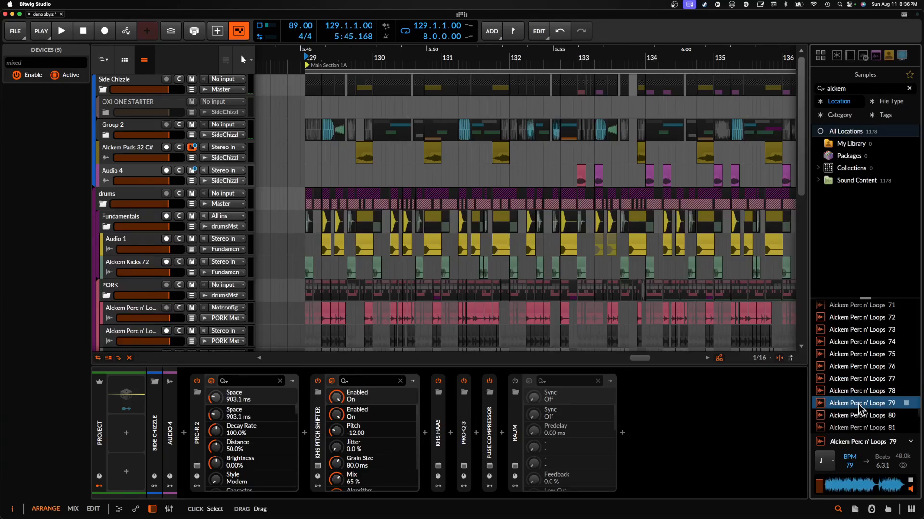
{"action": "scroll", "coordinate": [859, 404], "scroll_direction": "down", "scroll_amount": 1}
{"action": "left_click", "coordinate": [859, 400]}
{"action": "scroll", "coordinate": [859, 404], "scroll_direction": "down", "scroll_amount": 1}
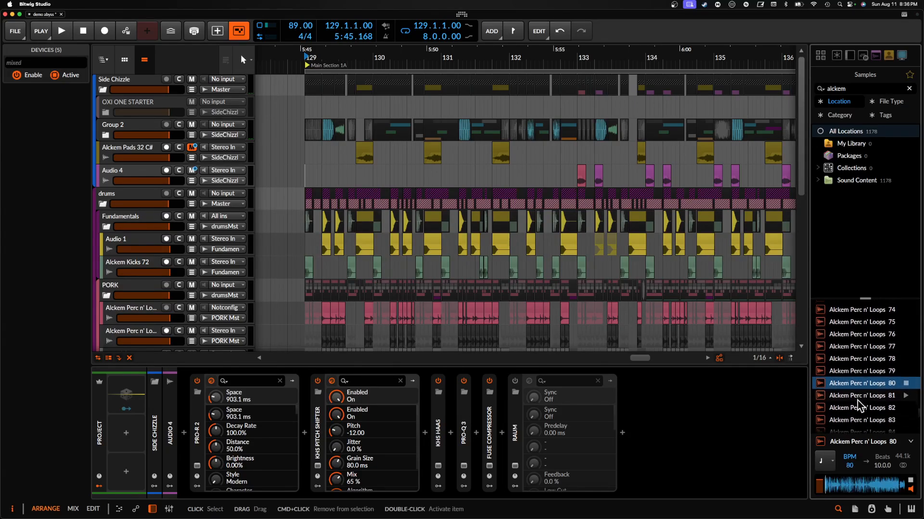
{"action": "left_click", "coordinate": [859, 407]}
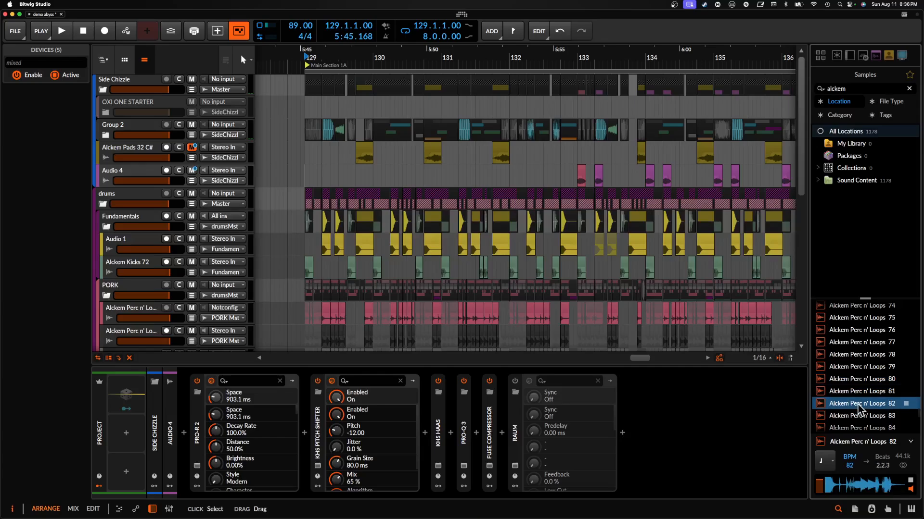
{"action": "scroll", "coordinate": [859, 408], "scroll_direction": "down", "scroll_amount": 2}
{"action": "scroll", "coordinate": [859, 404], "scroll_direction": "down", "scroll_amount": 1}
{"action": "left_click", "coordinate": [859, 404]}
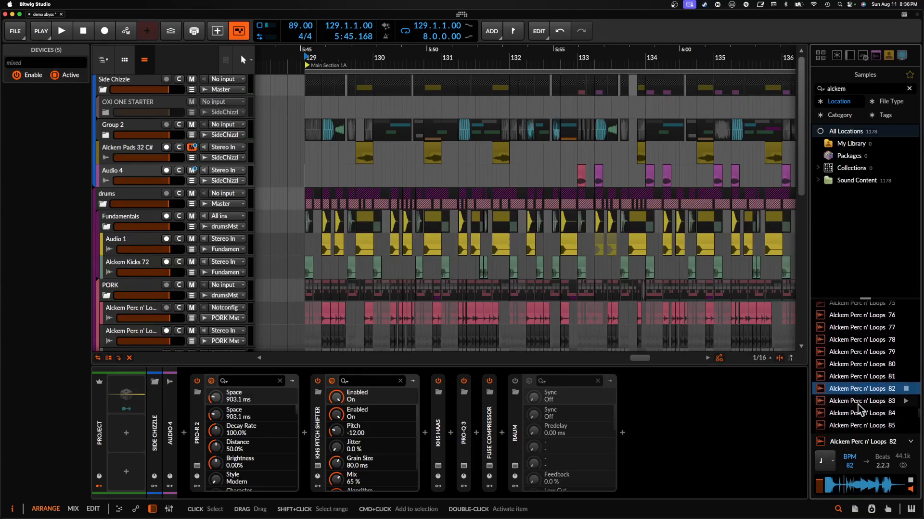
{"action": "scroll", "coordinate": [859, 416], "scroll_direction": "down", "scroll_amount": 15}
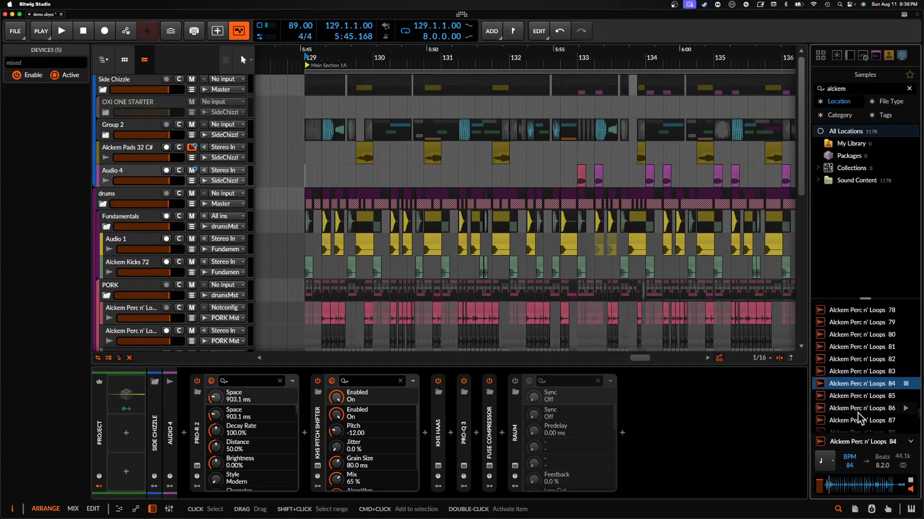
- Browse to the Alckem Subs samples and audition several, including Subs 6 and 19
{"action": "scroll", "coordinate": [858, 416], "scroll_direction": "down", "scroll_amount": 10}
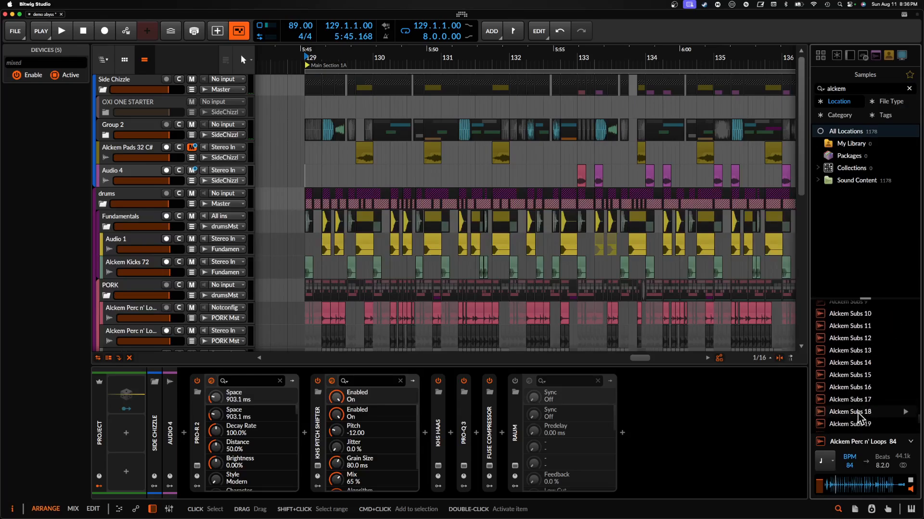
{"action": "scroll", "coordinate": [859, 419], "scroll_direction": "up", "scroll_amount": 1}
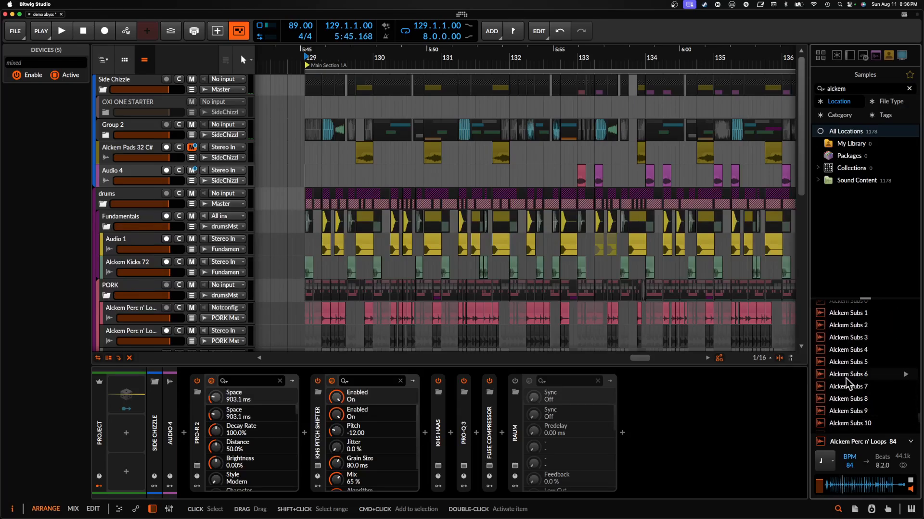
{"action": "scroll", "coordinate": [846, 378], "scroll_direction": "down", "scroll_amount": 2}
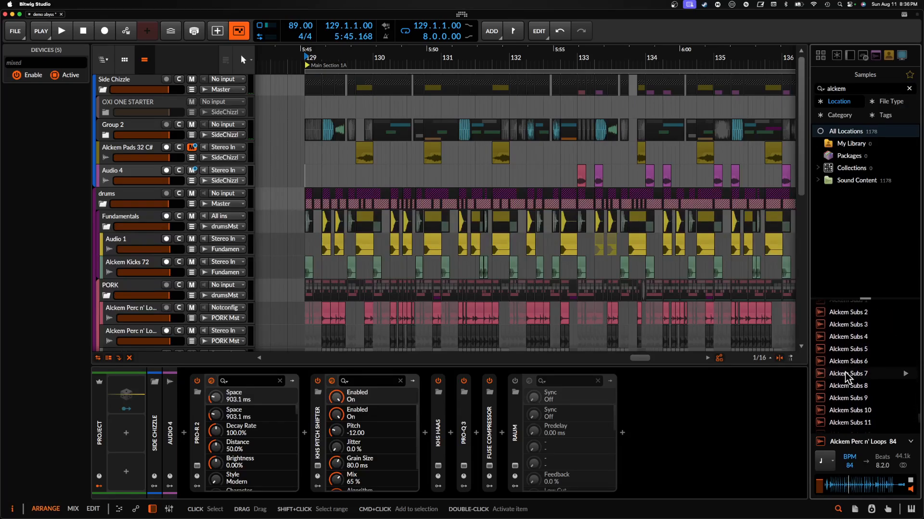
{"action": "left_click", "coordinate": [844, 353]}
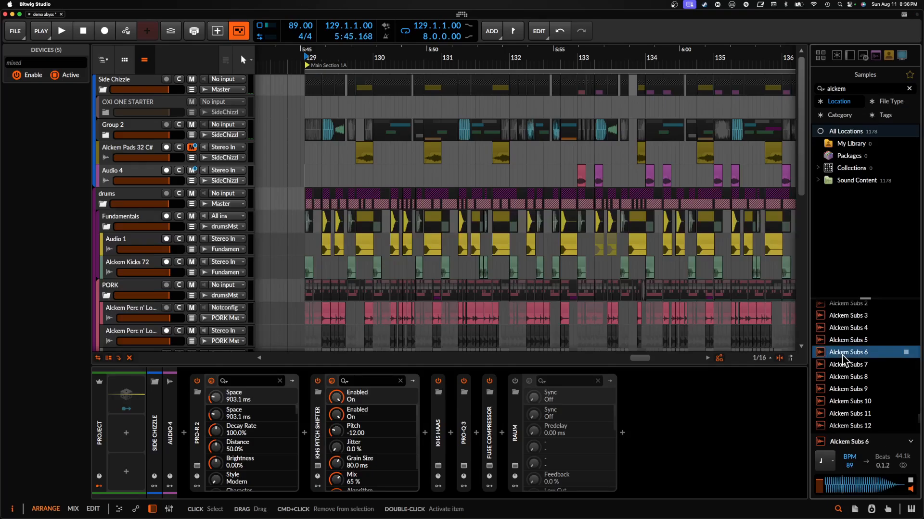
{"action": "scroll", "coordinate": [843, 358], "scroll_direction": "down", "scroll_amount": 4}
{"action": "left_click", "coordinate": [843, 359]}
{"action": "scroll", "coordinate": [843, 355], "scroll_direction": "down", "scroll_amount": 8}
{"action": "left_click", "coordinate": [843, 355]}
{"action": "scroll", "coordinate": [842, 356], "scroll_direction": "down", "scroll_amount": 6}
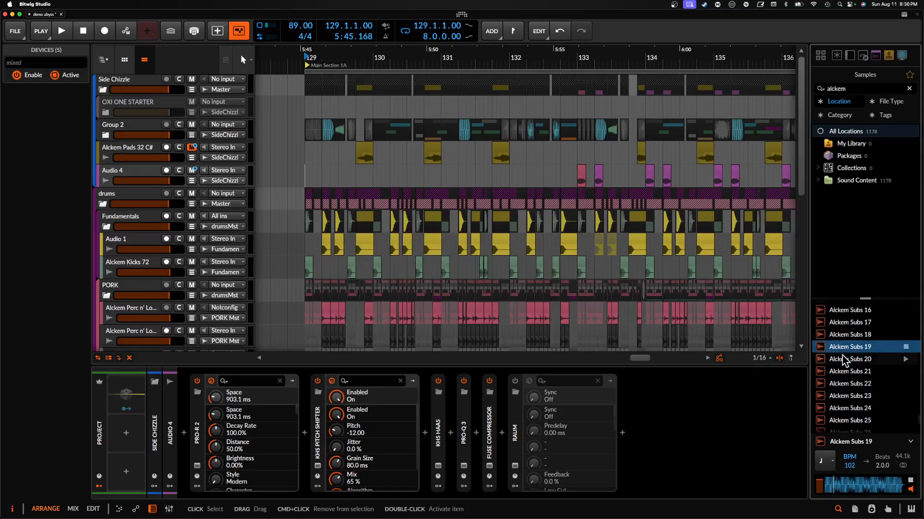
- Audition further Alckem Subs samples down the list, including Subs 46 and 61
{"action": "left_click", "coordinate": [843, 356]}
{"action": "scroll", "coordinate": [842, 356], "scroll_direction": "down", "scroll_amount": 7}
{"action": "scroll", "coordinate": [843, 355], "scroll_direction": "down", "scroll_amount": 1}
{"action": "left_click", "coordinate": [842, 355]}
{"action": "scroll", "coordinate": [842, 355], "scroll_direction": "down", "scroll_amount": 10}
{"action": "left_click", "coordinate": [843, 355]}
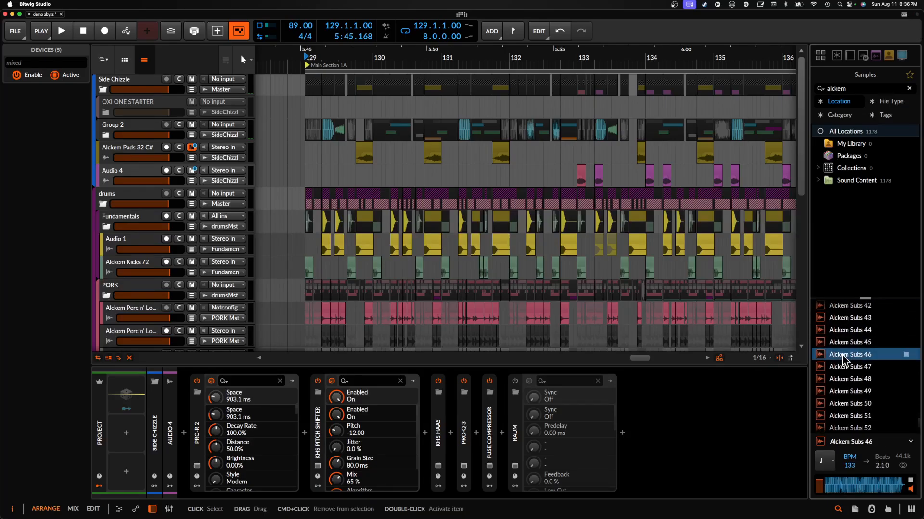
{"action": "scroll", "coordinate": [842, 356], "scroll_direction": "down", "scroll_amount": 6}
{"action": "left_click", "coordinate": [843, 356]}
{"action": "scroll", "coordinate": [842, 358], "scroll_direction": "down", "scroll_amount": 9}
{"action": "left_click", "coordinate": [842, 356]}
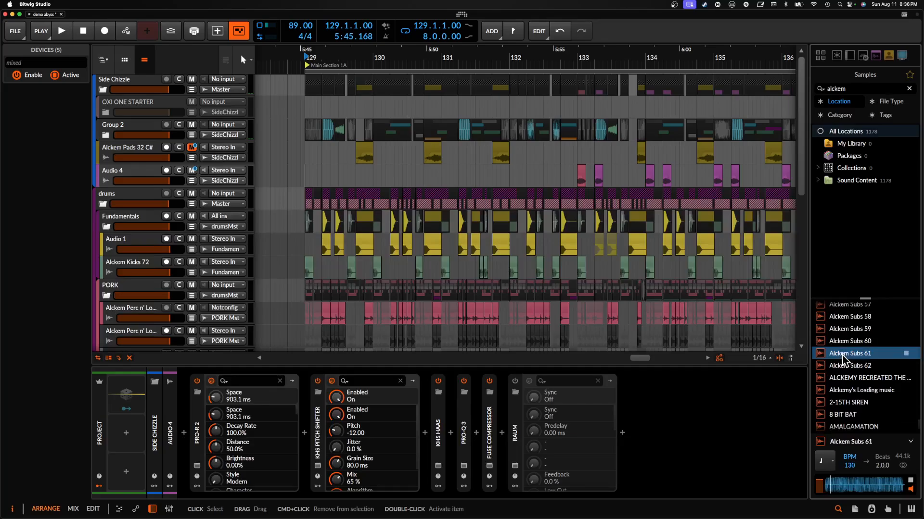
- Audition Alckem Subs 60 and stop its preview
{"action": "scroll", "coordinate": [842, 356], "scroll_direction": "up", "scroll_amount": 1}
{"action": "left_click", "coordinate": [841, 350]}
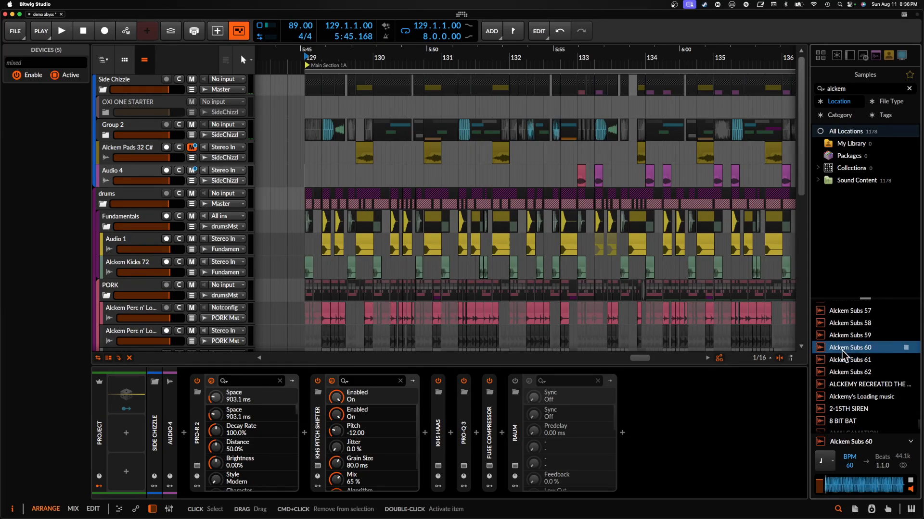
{"action": "scroll", "coordinate": [841, 351], "scroll_direction": "up", "scroll_amount": 1}
{"action": "left_click", "coordinate": [905, 364]}
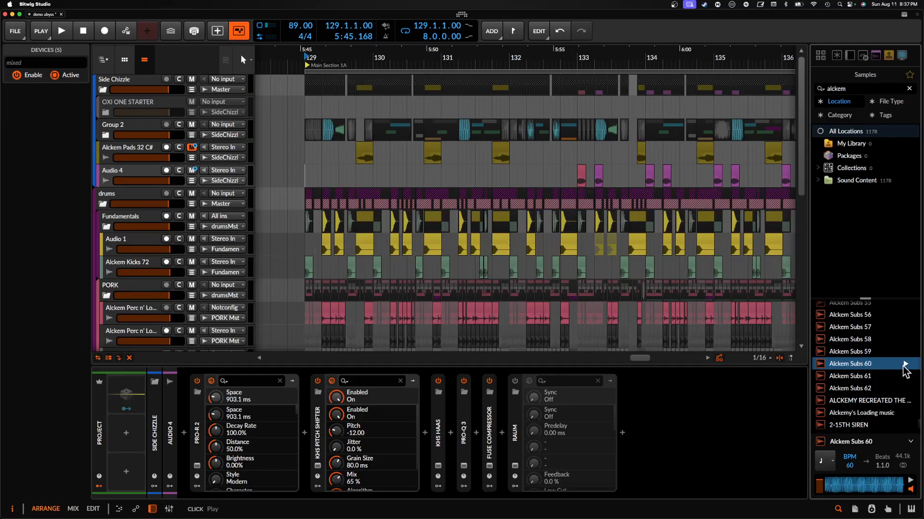
- Look back through the Alckem Perc n' Loops, Pads and Music samples to the start of the Music group
{"action": "scroll", "coordinate": [905, 370], "scroll_direction": "up", "scroll_amount": 10}
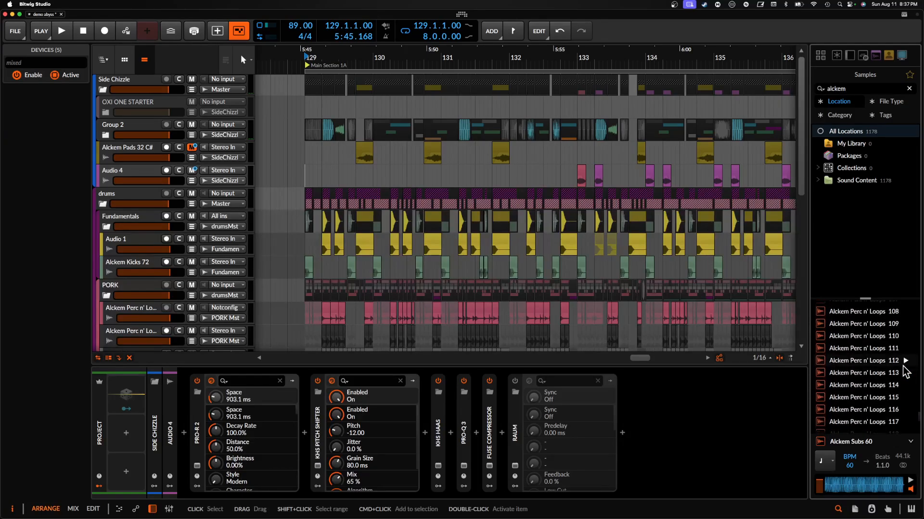
{"action": "scroll", "coordinate": [904, 371], "scroll_direction": "up", "scroll_amount": 15}
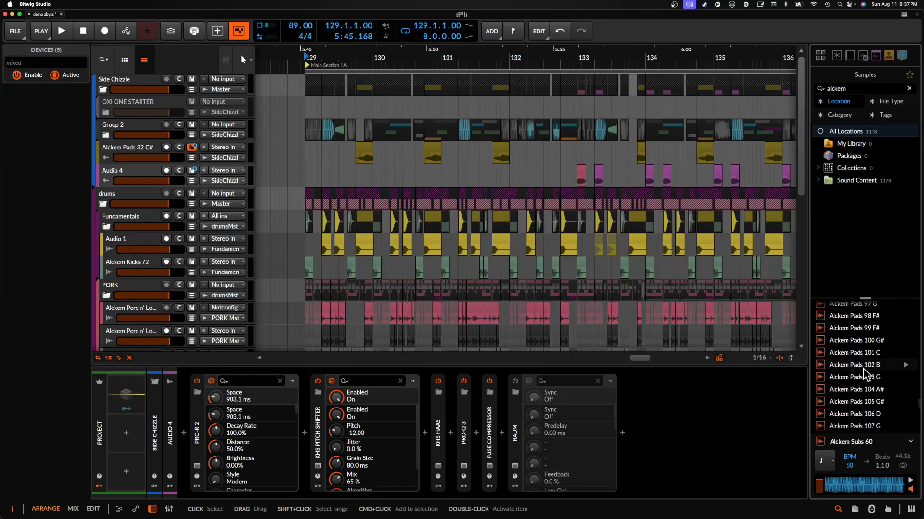
{"action": "scroll", "coordinate": [864, 369], "scroll_direction": "up", "scroll_amount": 14}
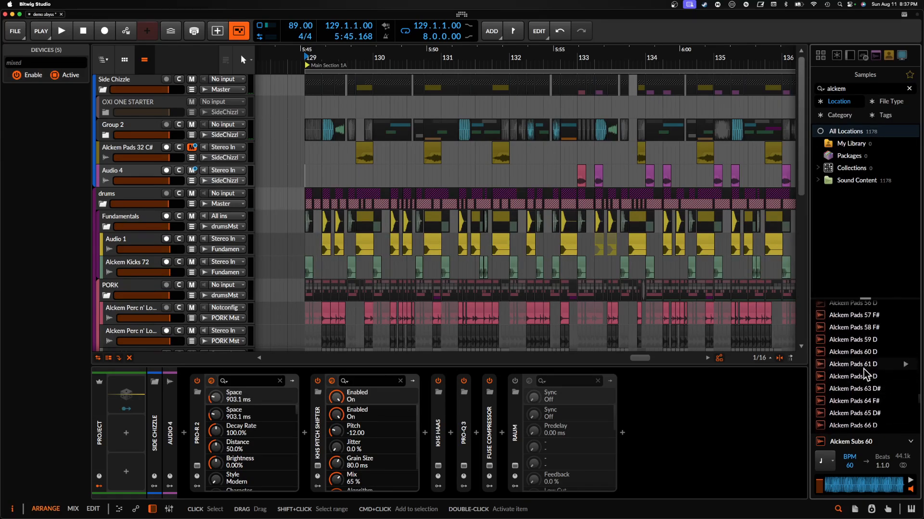
{"action": "scroll", "coordinate": [851, 341], "scroll_direction": "up", "scroll_amount": 6}
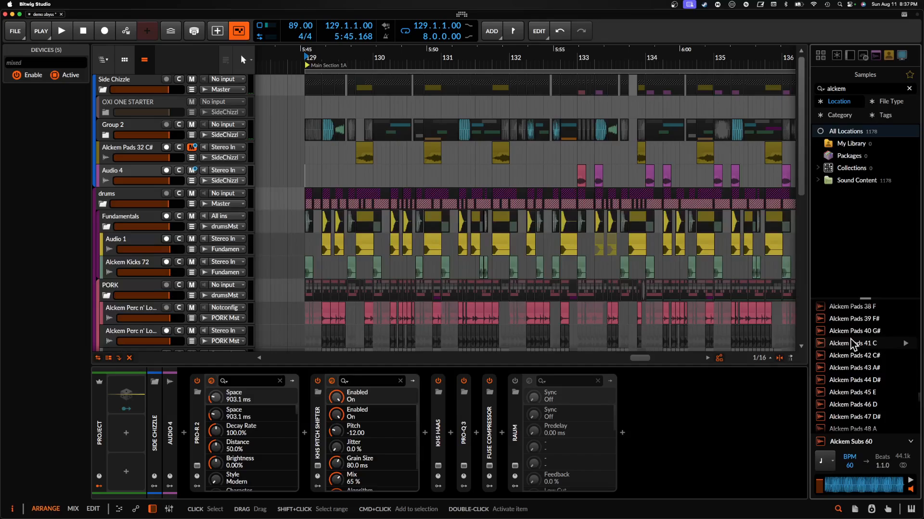
{"action": "scroll", "coordinate": [851, 341], "scroll_direction": "up", "scroll_amount": 15}
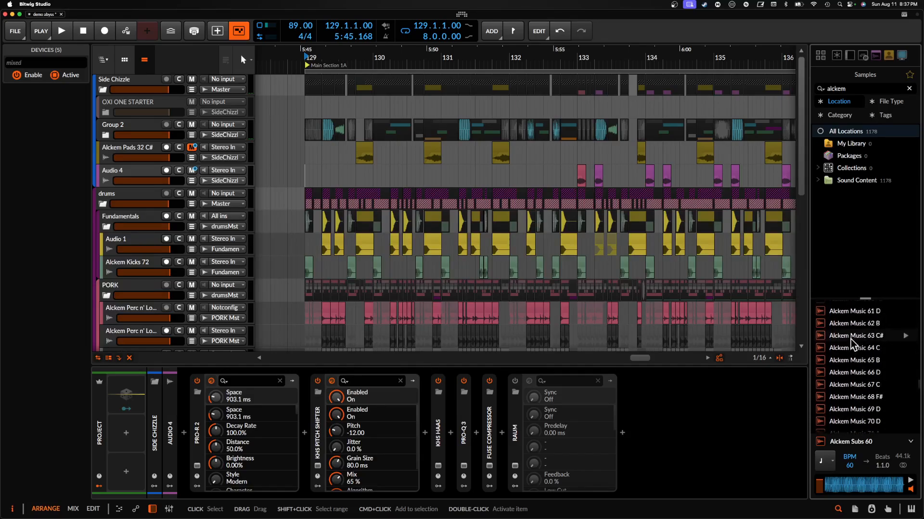
{"action": "scroll", "coordinate": [850, 339], "scroll_direction": "up", "scroll_amount": 13}
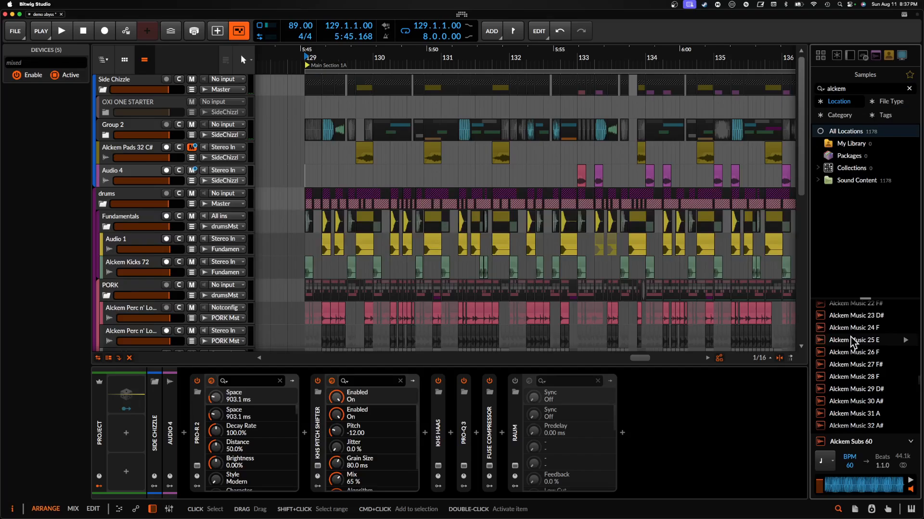
{"action": "scroll", "coordinate": [851, 340], "scroll_direction": "up", "scroll_amount": 7}
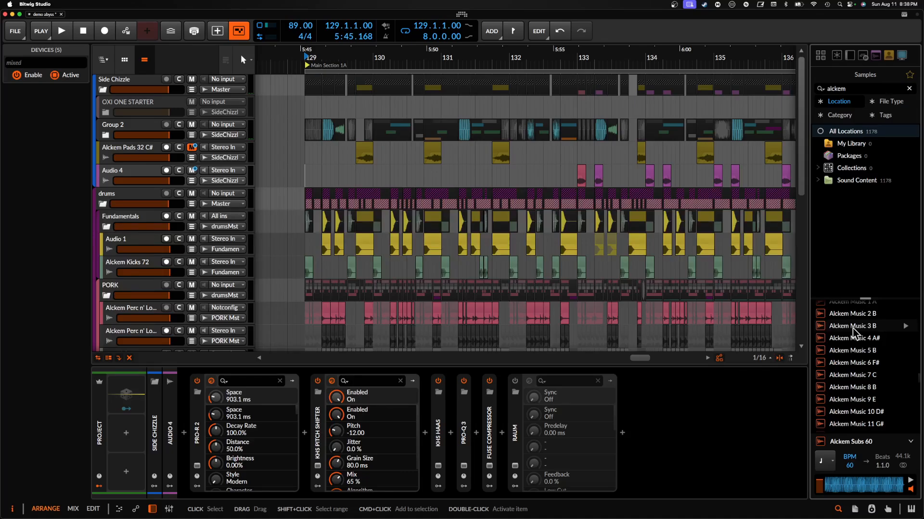
- Switch to Safari and try to open ww.alckemy.com
{"action": "mouse_move", "coordinate": [910, 282]}
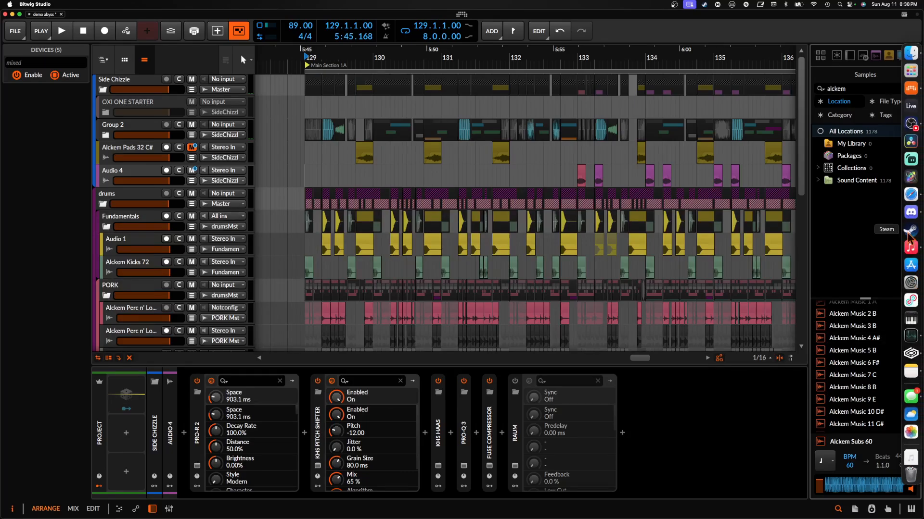
{"action": "left_click", "coordinate": [909, 197]}
{"action": "type", "text": "w"}
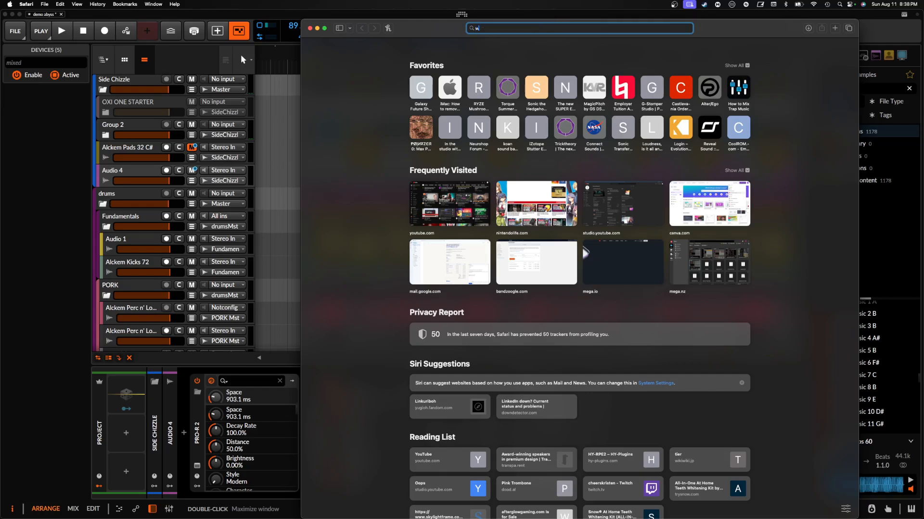
{"action": "type", "text": "w.alckemy.c"}
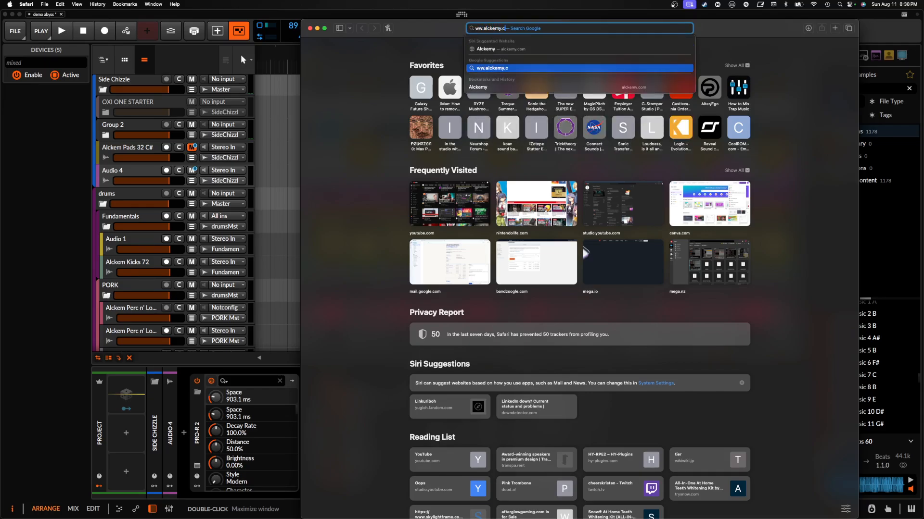
{"action": "type", "text": "om"}
{"action": "key", "text": "Return"}
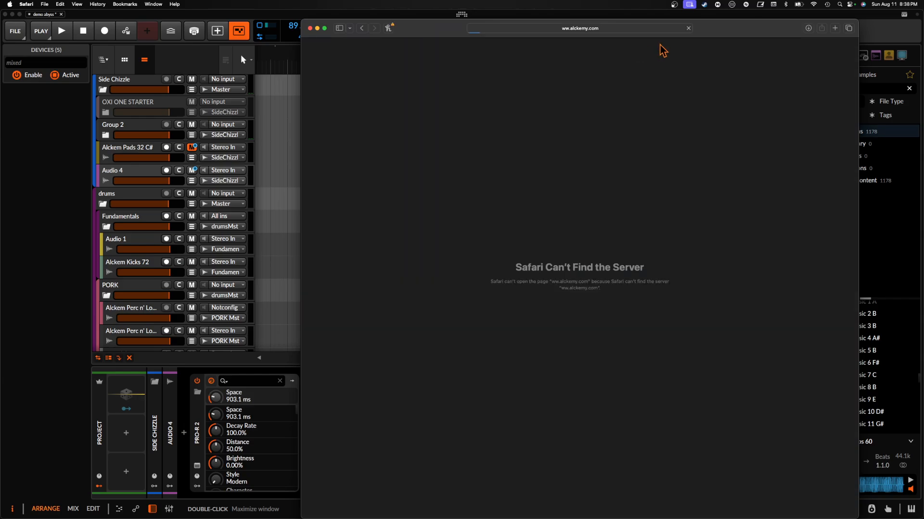
{"action": "left_click_drag", "start_coordinate": [702, 35], "coordinate": [615, 36]}
{"action": "left_click", "coordinate": [532, 26]}
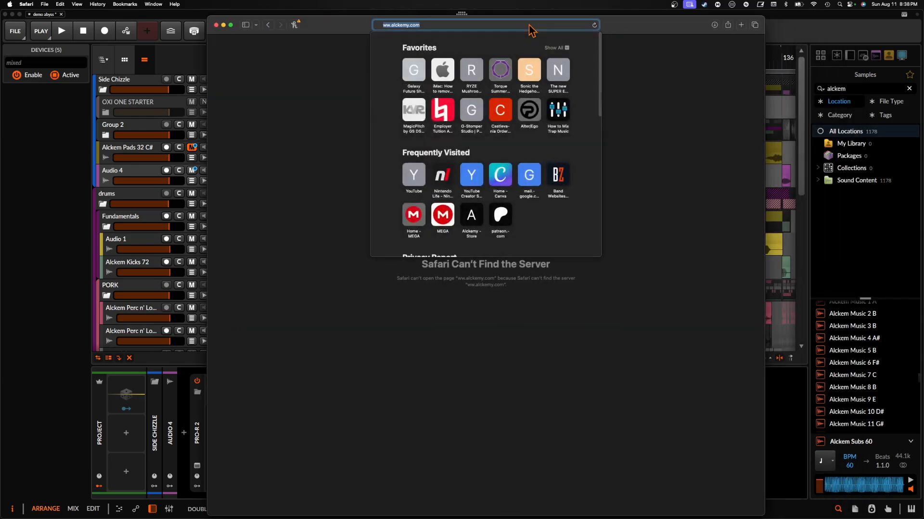
{"action": "type", "text": "www.alckemy.com"}
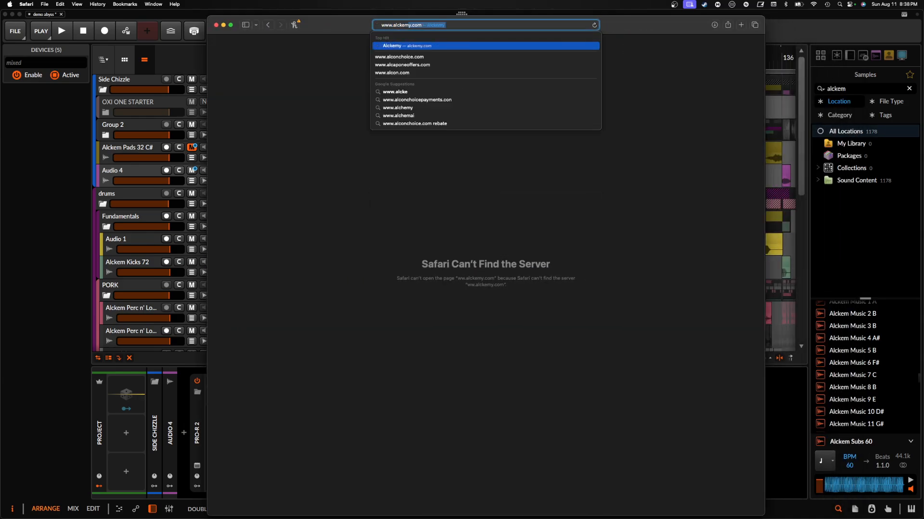
{"action": "key", "text": "Return"}
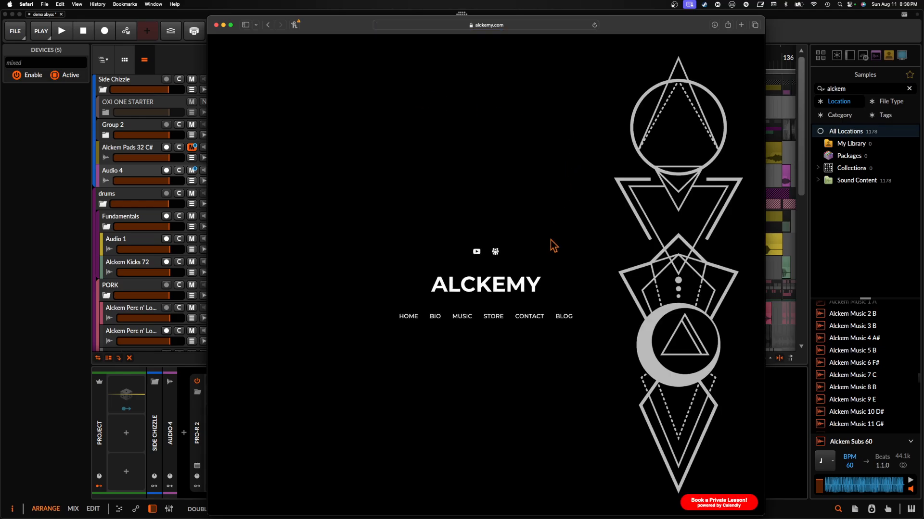
- Open the Alckemy site's store and look through its sample packs and free/donationware items down to the private lesson offer
{"action": "left_click", "coordinate": [502, 317]}
{"action": "scroll", "coordinate": [398, 350], "scroll_direction": "down", "scroll_amount": 20}
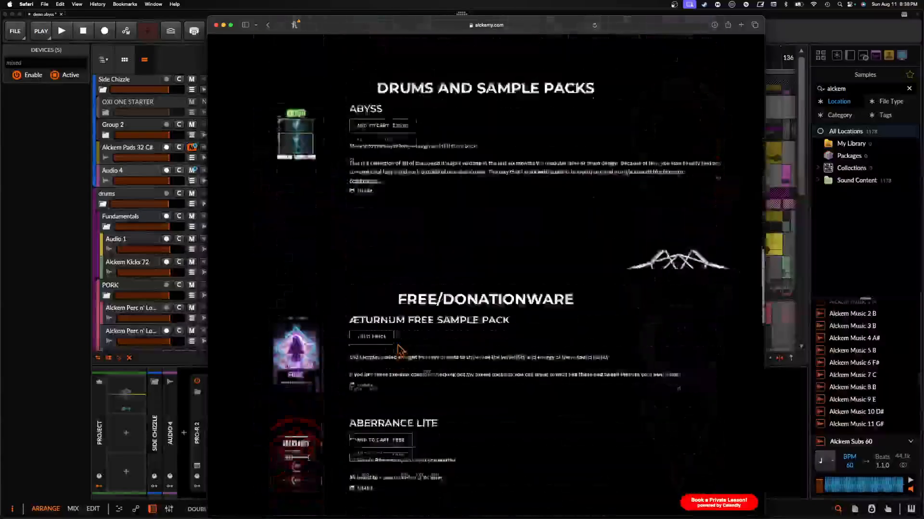
{"action": "scroll", "coordinate": [398, 350], "scroll_direction": "down", "scroll_amount": 6}
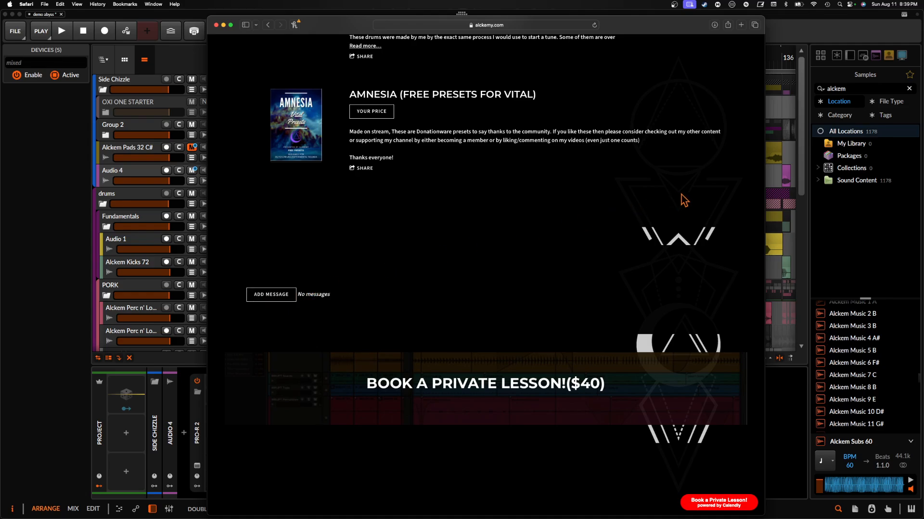
{"action": "mouse_move", "coordinate": [914, 194]}
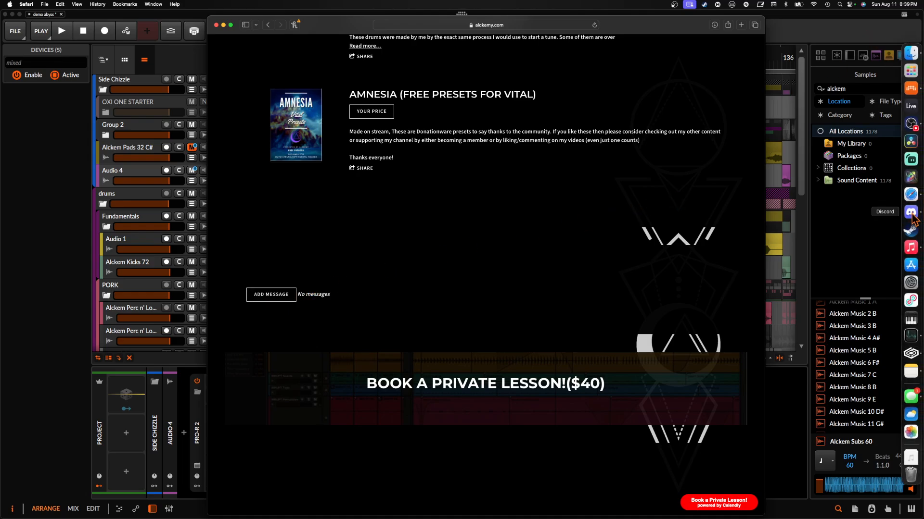